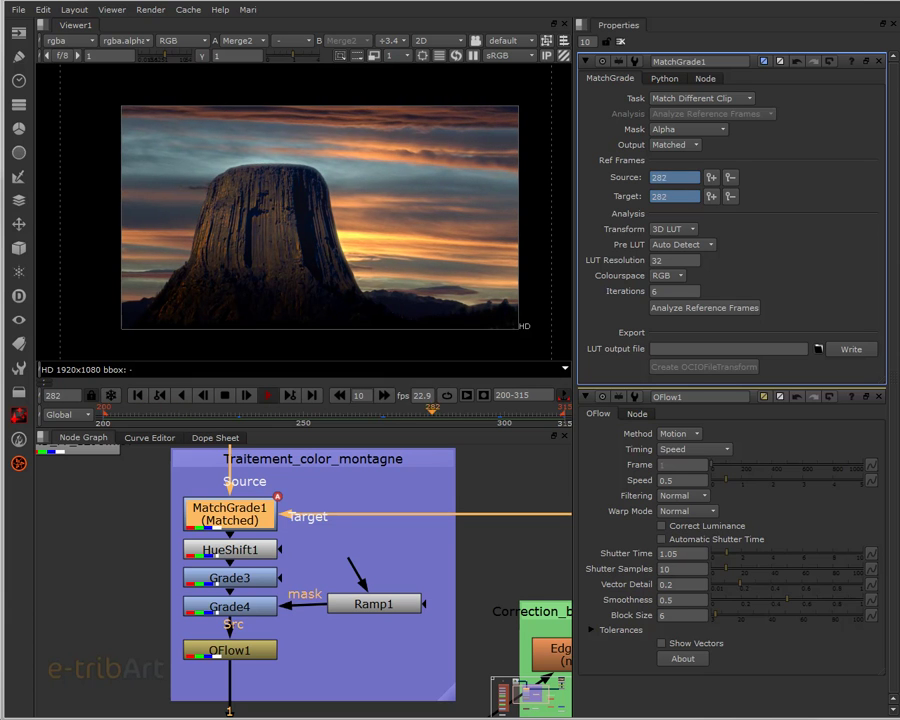
- Stop playback and create a new viewer in an empty area of the node graph beside the existing composite
{"action": "left_click", "coordinate": [270, 397]}
{"action": "scroll", "coordinate": [300, 560], "scroll_direction": "down", "scroll_amount": 2}
{"action": "middle_click_drag", "start_coordinate": [378, 497], "coordinate": [188, 557]}
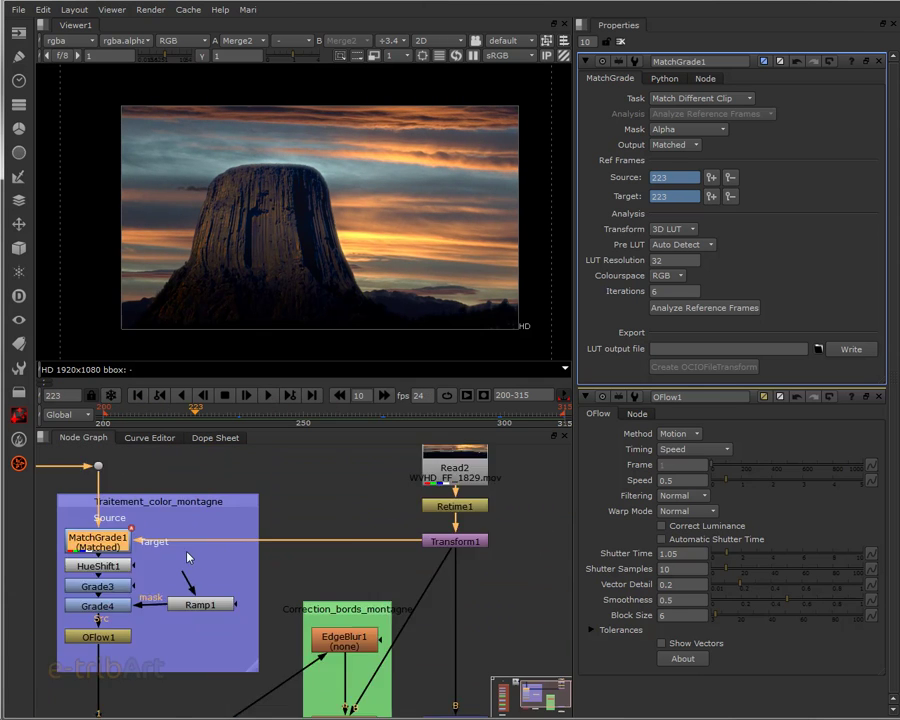
{"action": "scroll", "coordinate": [188, 557], "scroll_direction": "down", "scroll_amount": 8}
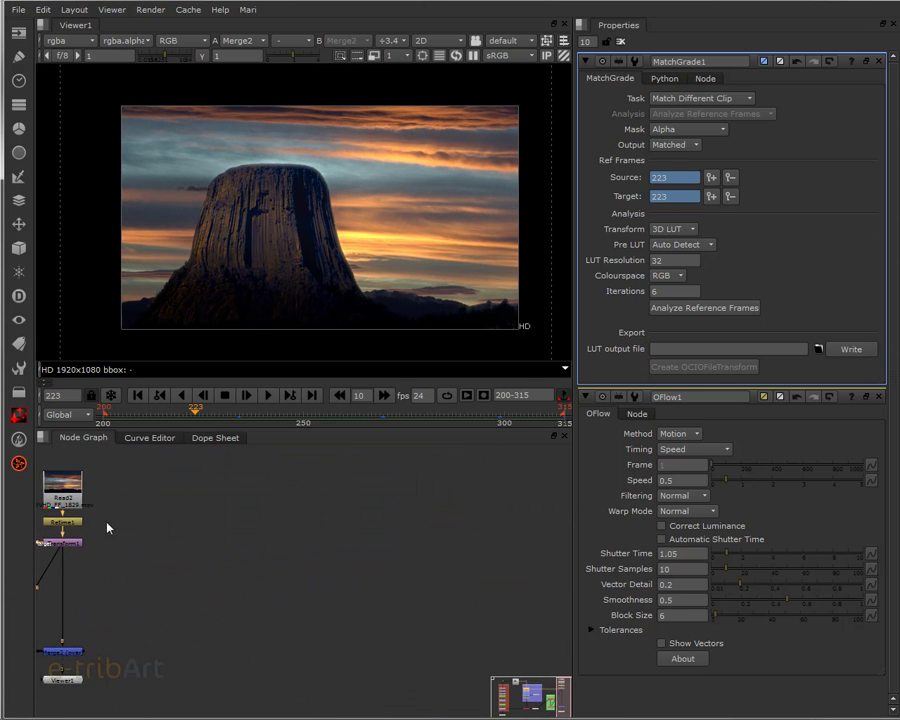
{"action": "middle_click_drag", "start_coordinate": [108, 527], "coordinate": [126, 525]}
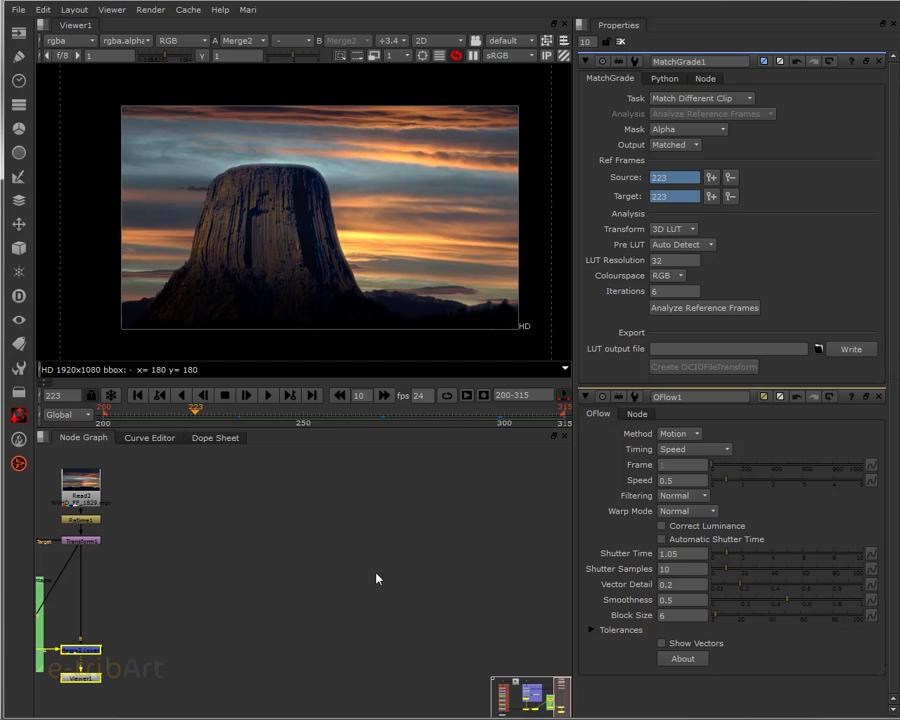
{"action": "right_click", "coordinate": [118, 27]}
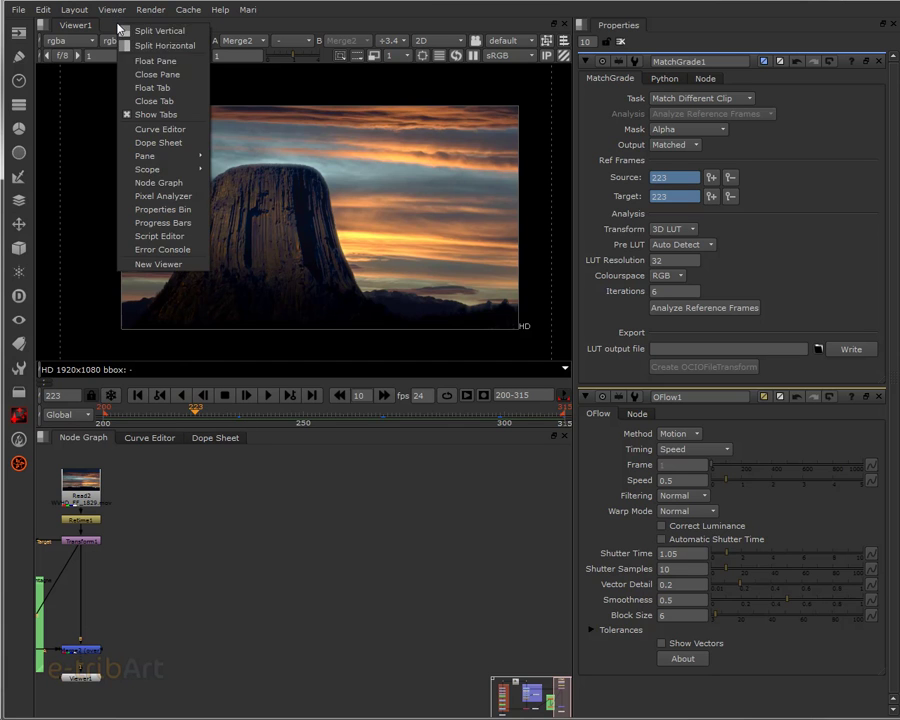
{"action": "left_click", "coordinate": [187, 327]}
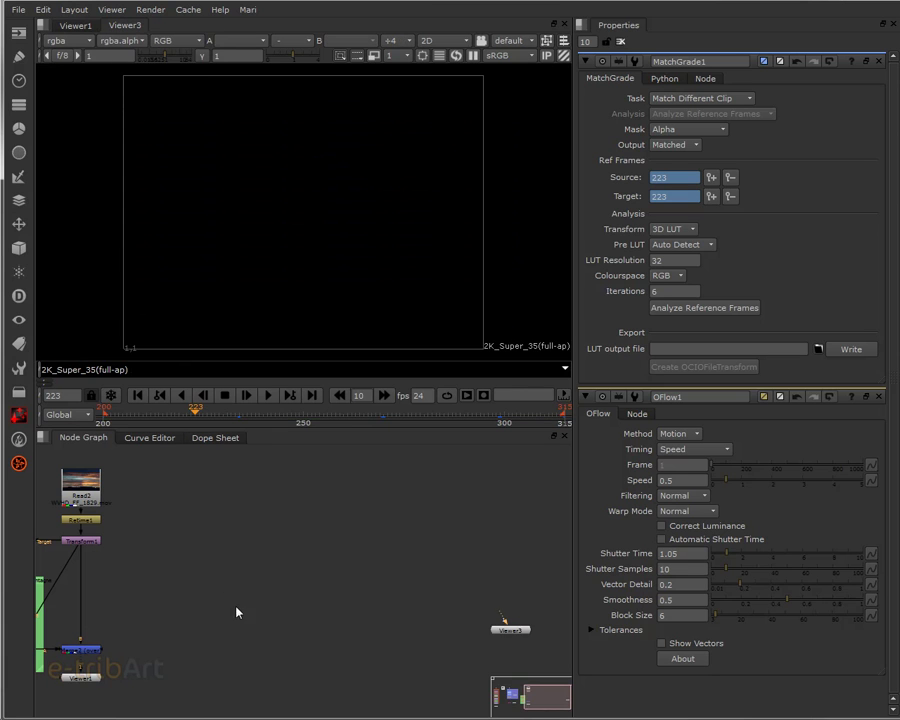
{"action": "left_click_drag", "start_coordinate": [512, 631], "coordinate": [352, 633]}
{"action": "scroll", "coordinate": [350, 610], "scroll_direction": "up", "scroll_amount": 3}
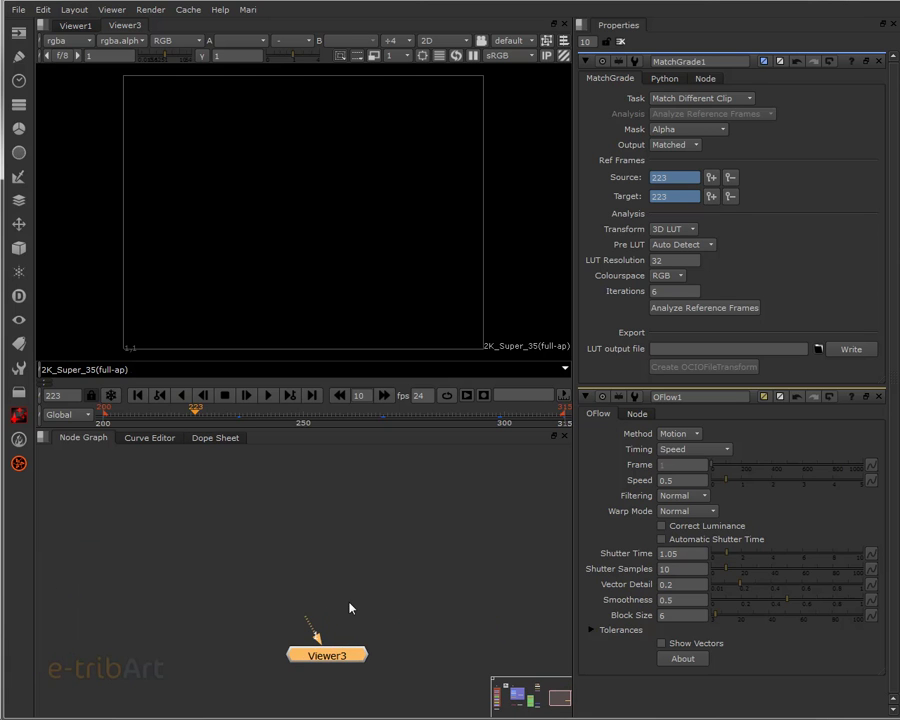
- Import WVHD_FF_1829.mov with a Read node above the new viewer and connect the clip to that viewer
{"action": "left_click", "coordinate": [18, 32]}
{"action": "left_click", "coordinate": [45, 33]}
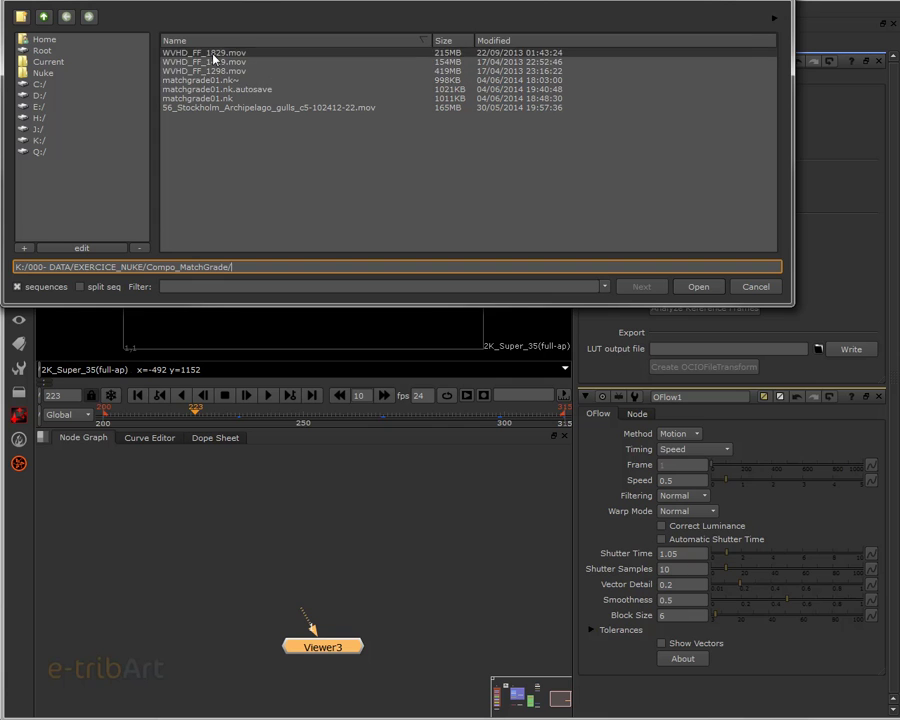
{"action": "left_click", "coordinate": [213, 54]}
{"action": "double_click", "coordinate": [213, 55]}
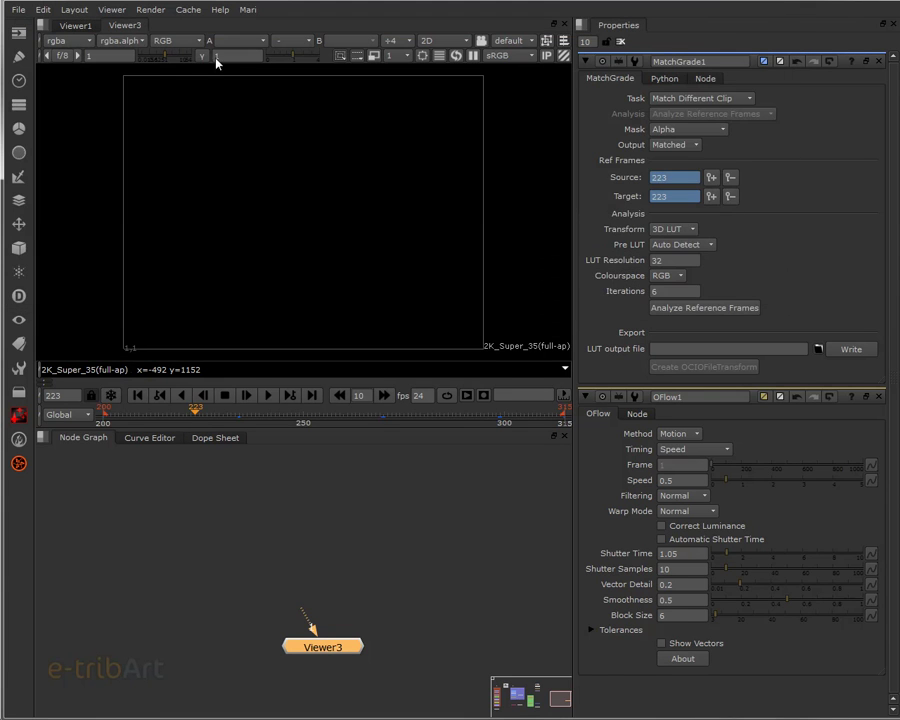
{"action": "left_click_drag", "start_coordinate": [340, 600], "coordinate": [345, 510]}
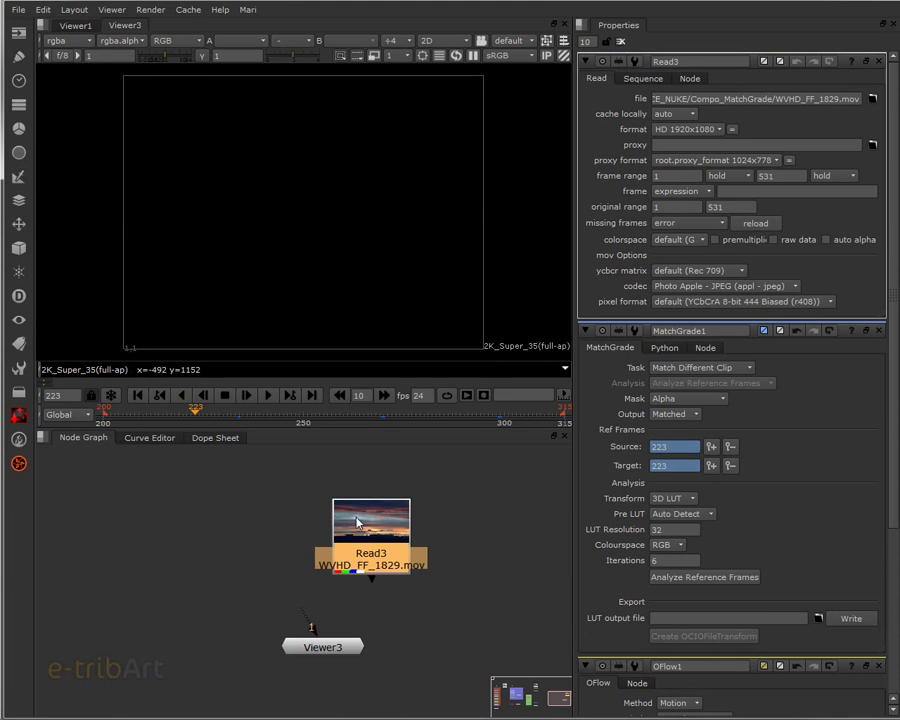
{"action": "left_click_drag", "start_coordinate": [343, 620], "coordinate": [331, 648]}
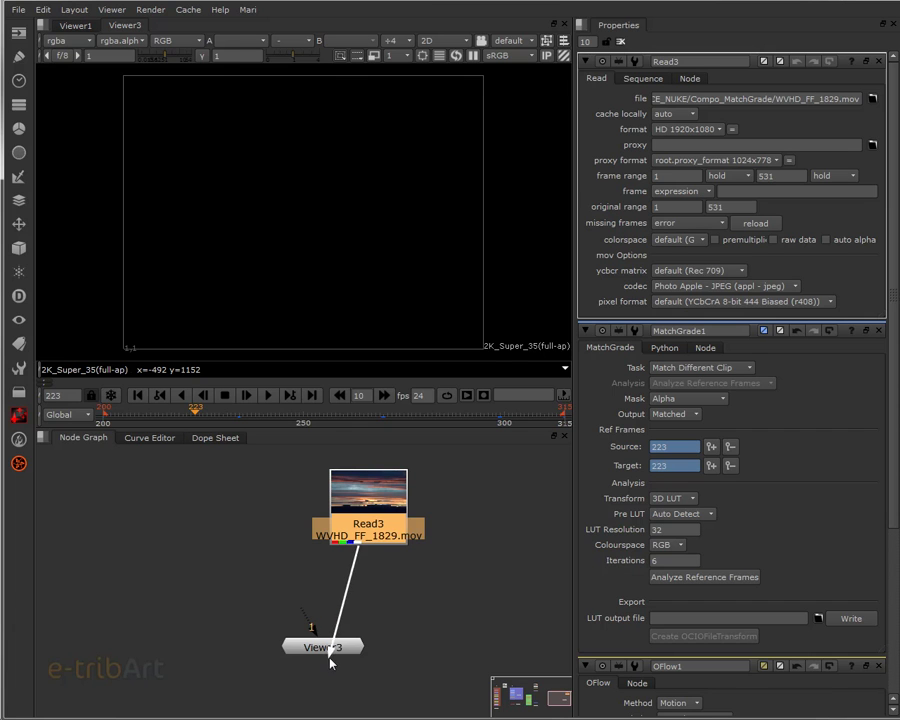
{"action": "left_click", "coordinate": [331, 648]}
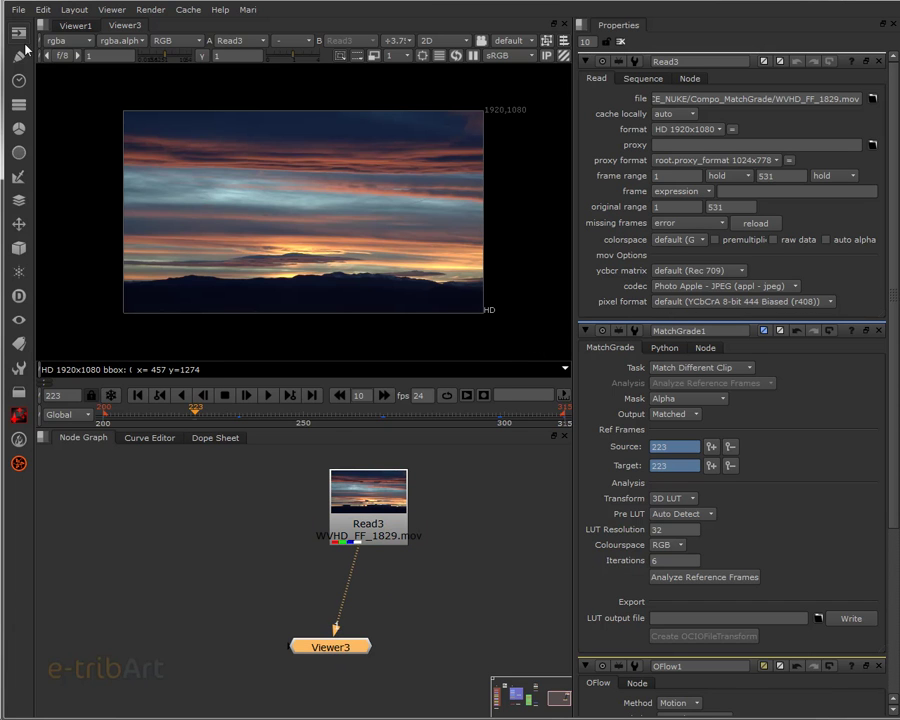
- Import WVHD_FF_1298.mov with another Read node beside the sunset clip and connect it to the viewer's second input
{"action": "left_click", "coordinate": [207, 585]}
{"action": "left_click", "coordinate": [18, 33]}
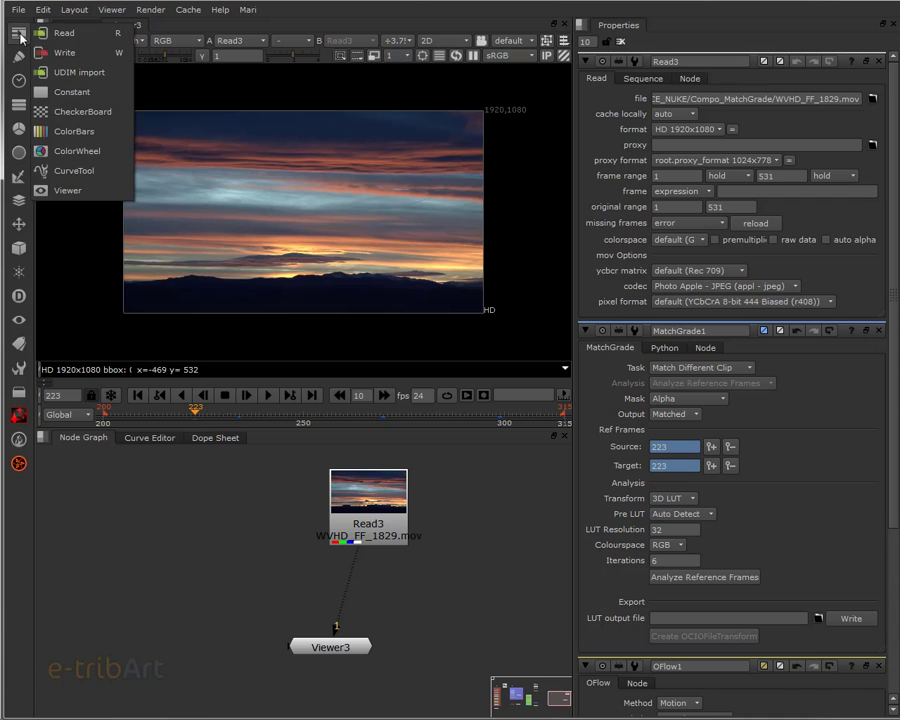
{"action": "left_click", "coordinate": [60, 34]}
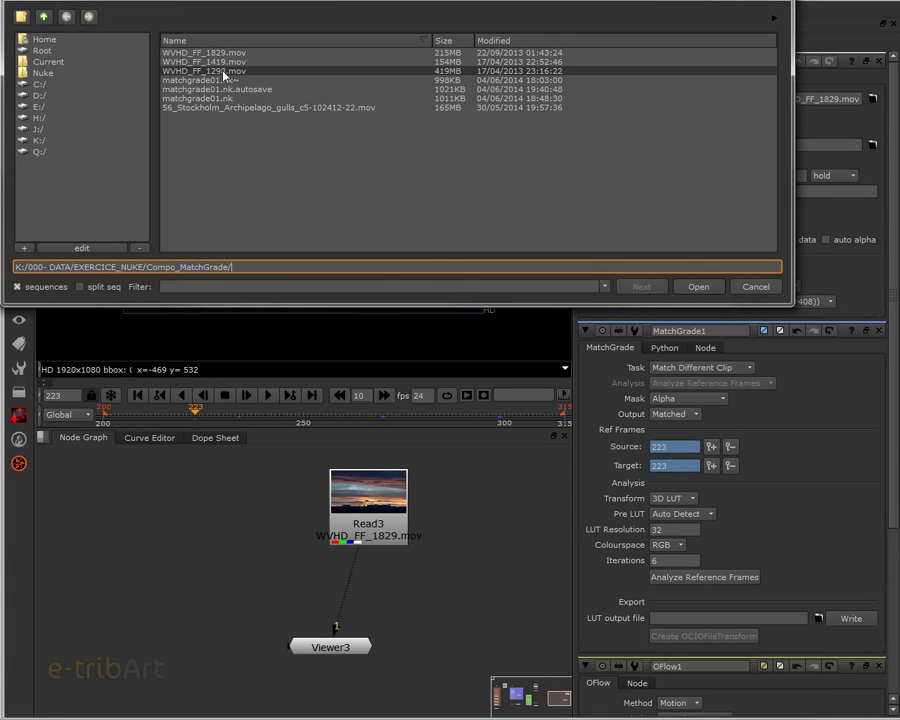
{"action": "left_click", "coordinate": [230, 63]}
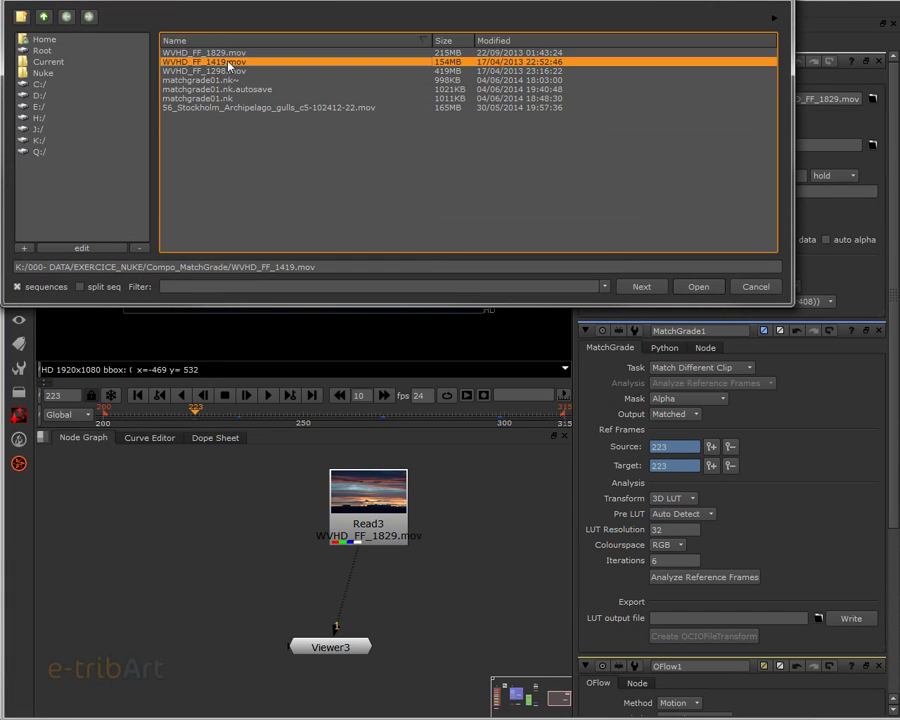
{"action": "left_click", "coordinate": [230, 73]}
{"action": "key", "text": "Escape"}
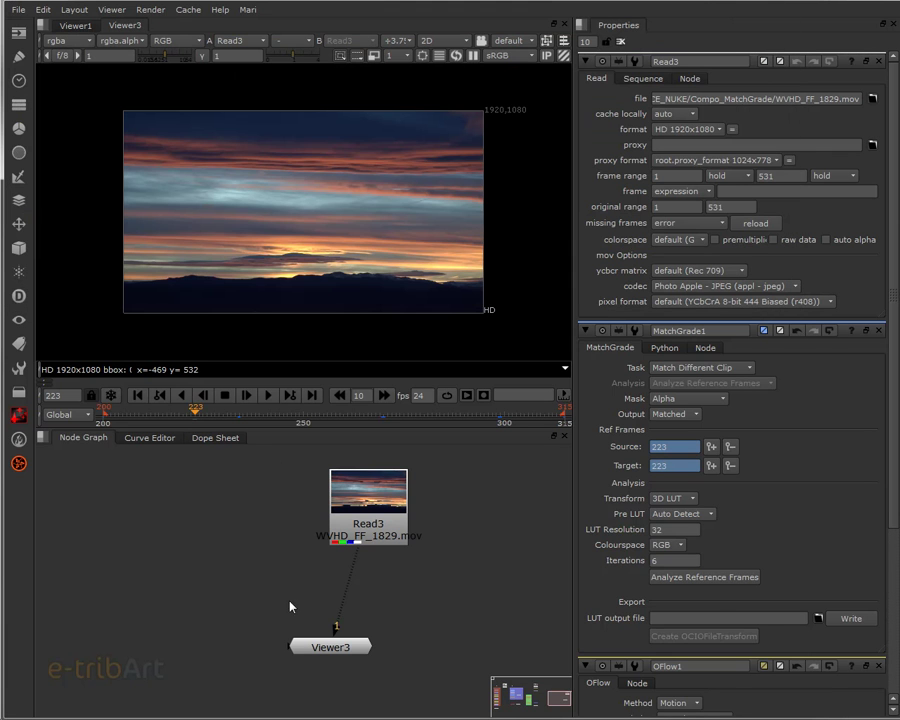
{"action": "left_click_drag", "start_coordinate": [243, 554], "coordinate": [284, 641]}
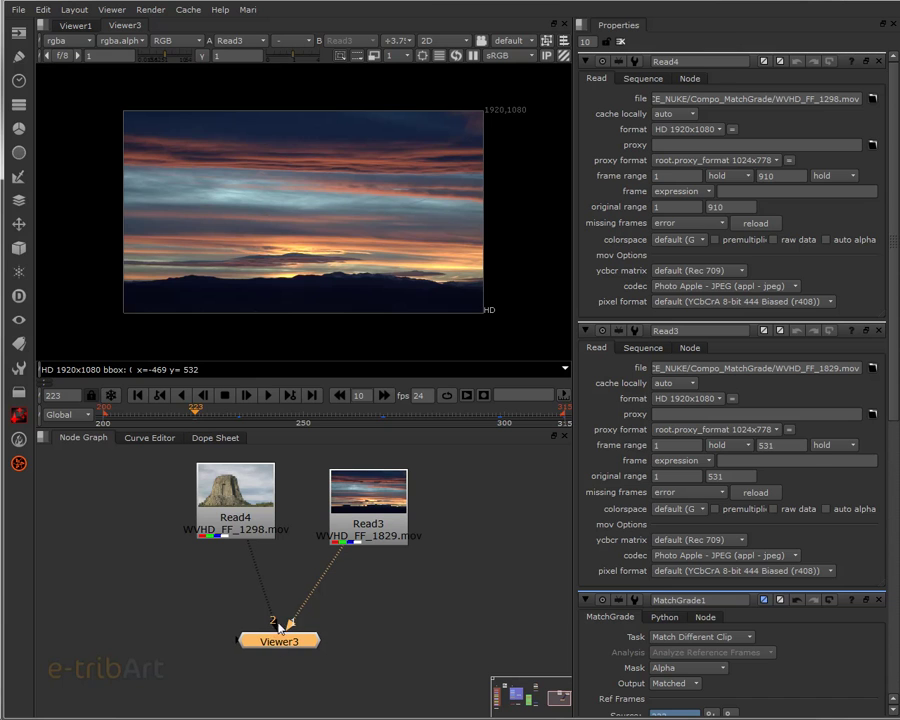
- Set the viewer to wipe mode with Read4 as its B input and shift the wipe line onto the rock
{"action": "left_click", "coordinate": [286, 47]}
{"action": "left_click", "coordinate": [292, 92]}
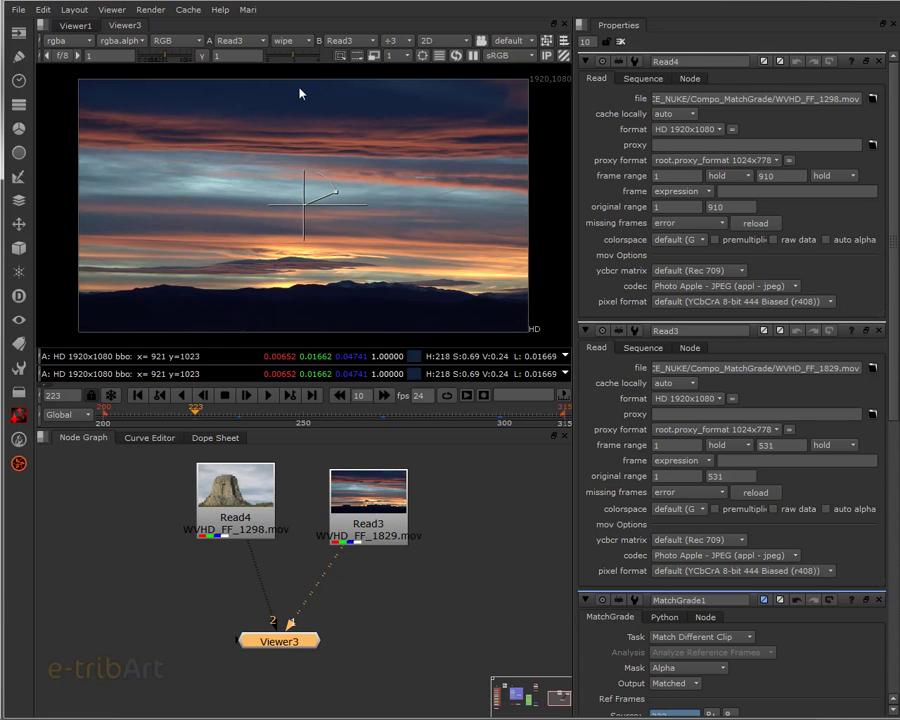
{"action": "left_click", "coordinate": [350, 40]}
{"action": "left_click", "coordinate": [350, 62]}
{"action": "left_click_drag", "start_coordinate": [311, 207], "coordinate": [251, 207]}
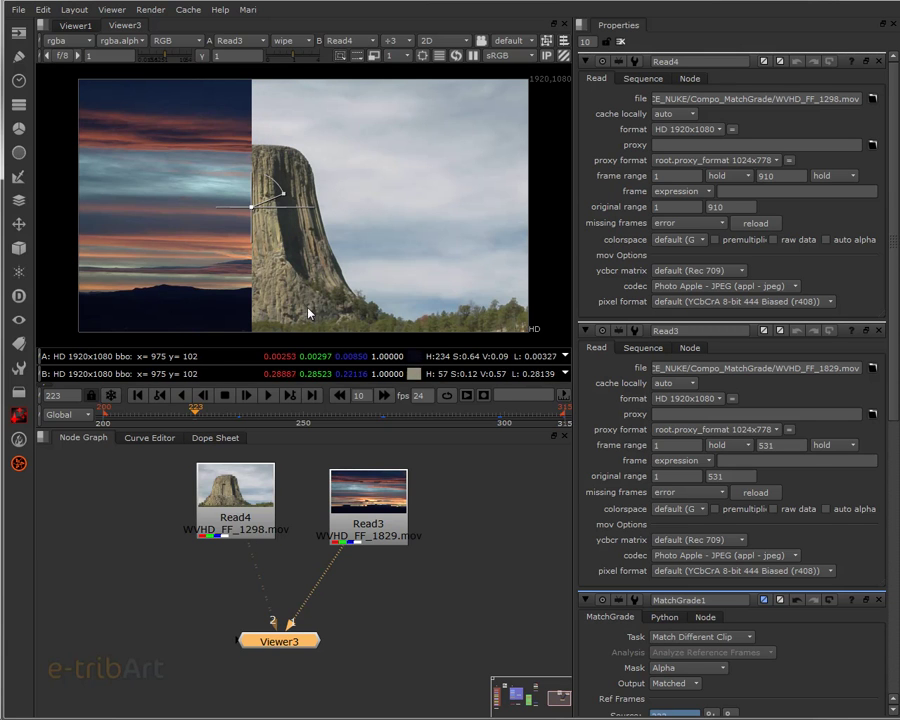
- Compare the sunset clip with the rock clip by sweeping the wipe line across the image
{"action": "left_click_drag", "start_coordinate": [395, 524], "coordinate": [386, 518]}
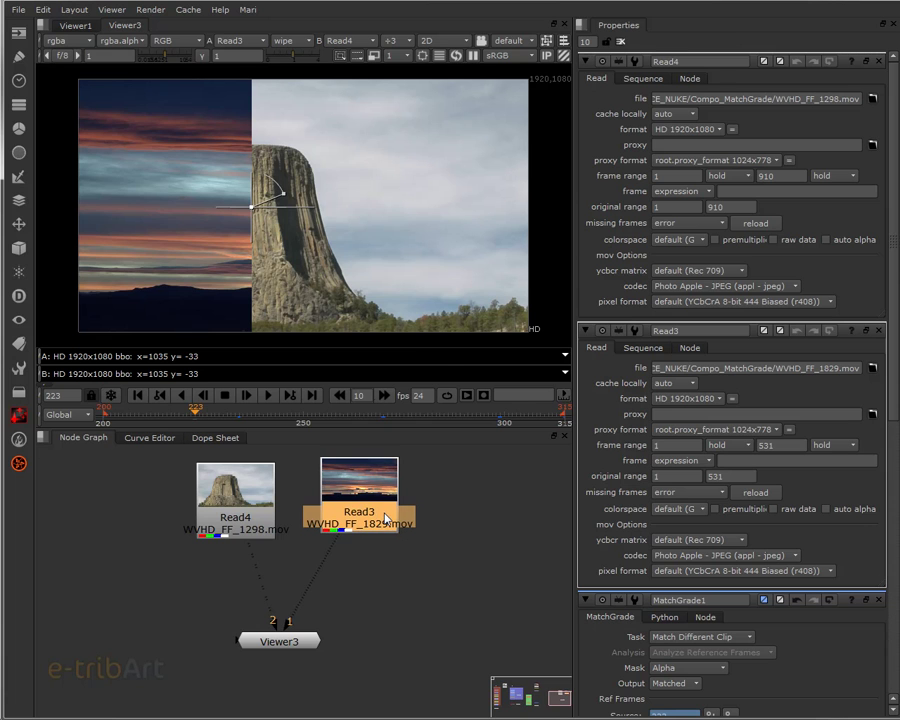
{"action": "left_click_drag", "start_coordinate": [250, 207], "coordinate": [399, 263]}
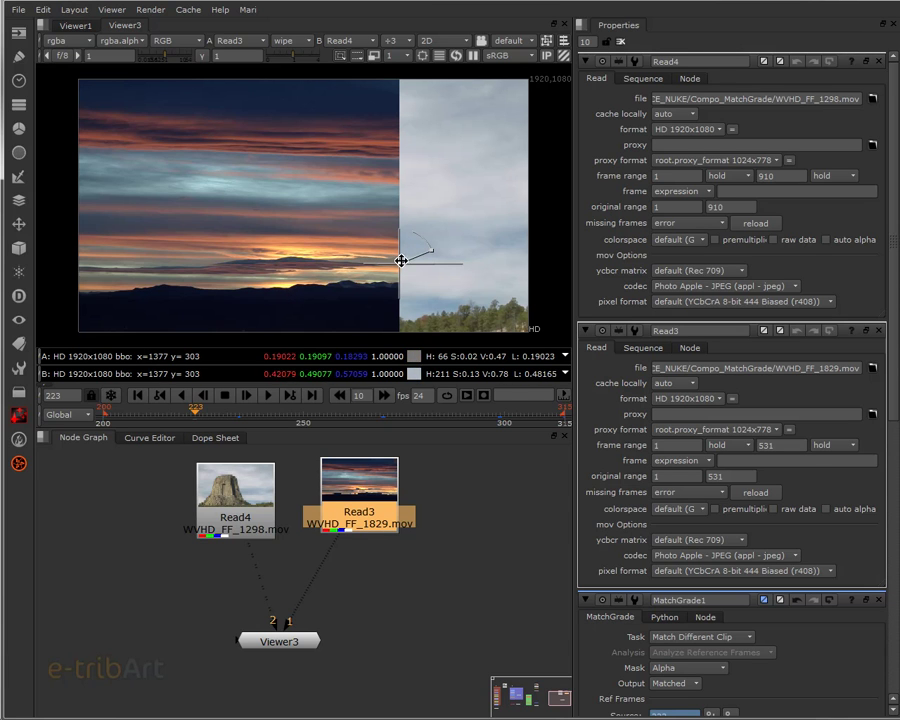
{"action": "left_click_drag", "start_coordinate": [400, 264], "coordinate": [202, 267]}
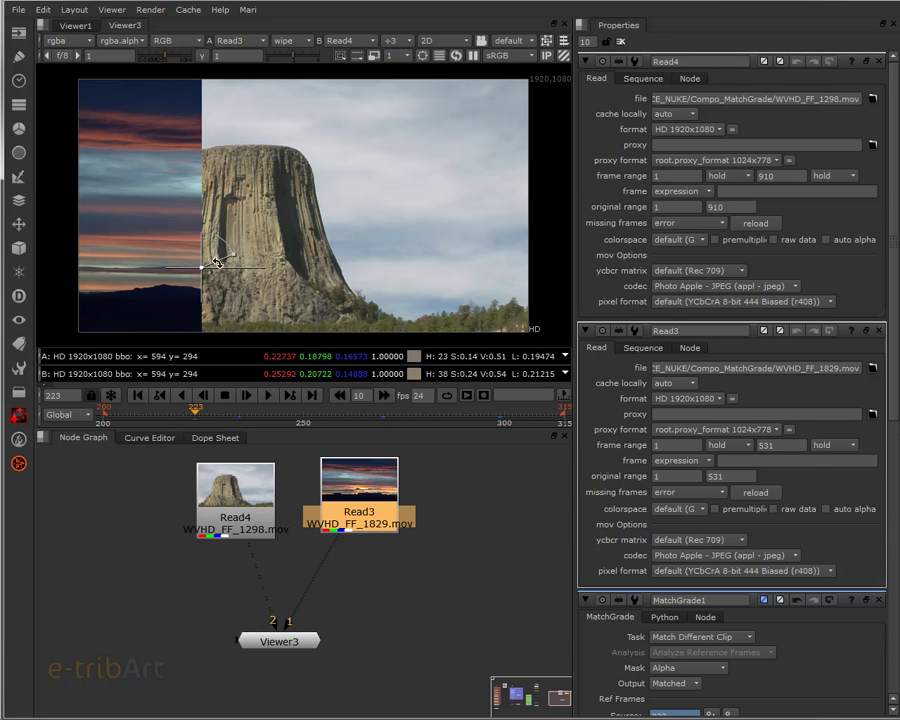
{"action": "left_click_drag", "start_coordinate": [203, 267], "coordinate": [316, 248]}
{"action": "left_click_drag", "start_coordinate": [348, 504], "coordinate": [352, 508]}
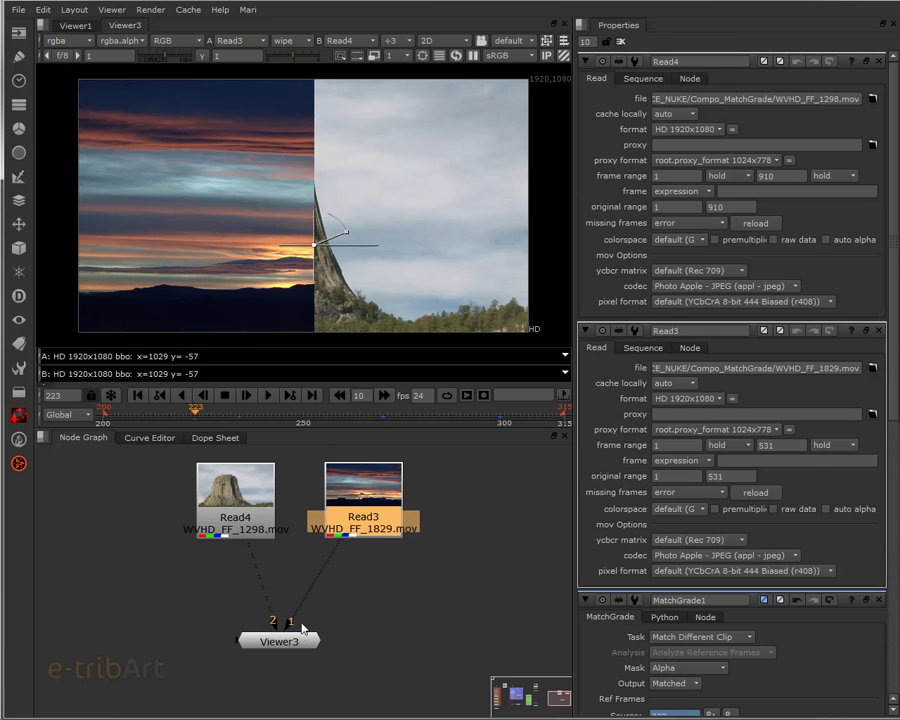
- Disconnect both Read nodes from the viewer and space them farther apart in the node graph
{"action": "left_click_drag", "start_coordinate": [295, 626], "coordinate": [288, 576]}
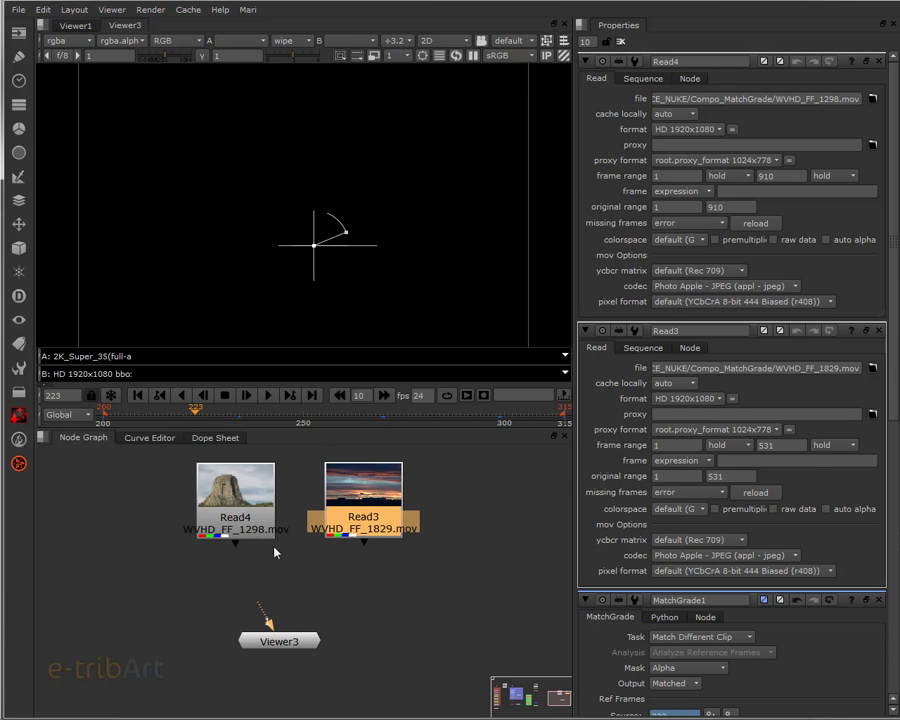
{"action": "left_click", "coordinate": [253, 533]}
{"action": "left_click_drag", "start_coordinate": [358, 502], "coordinate": [391, 488]}
{"action": "left_click", "coordinate": [140, 586]}
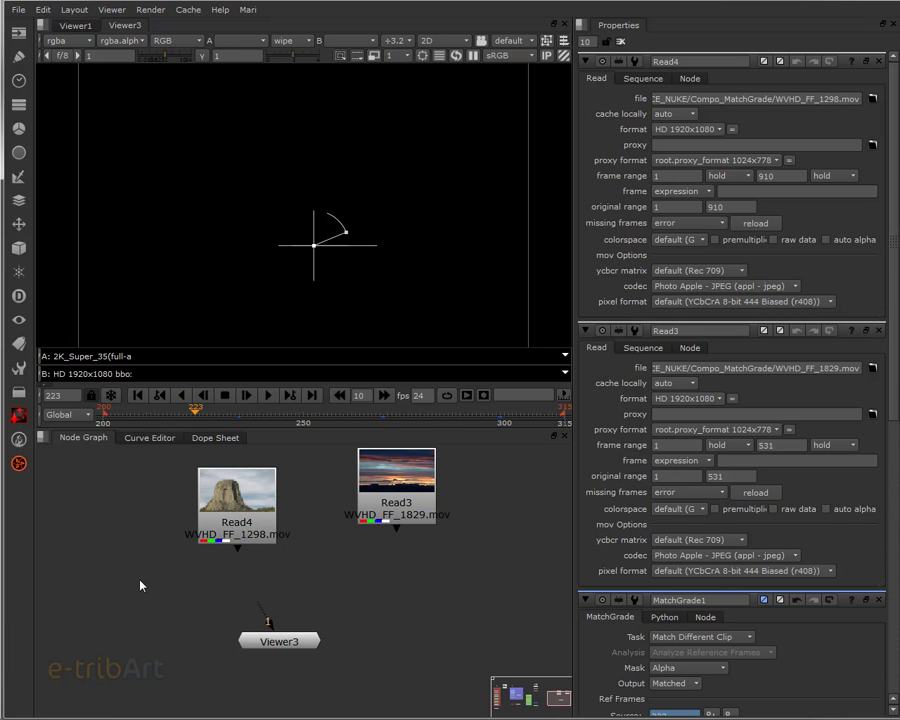
- Add a MatchGrade node and place it between the two Read nodes and the viewer
{"action": "key", "text": "Tab"}
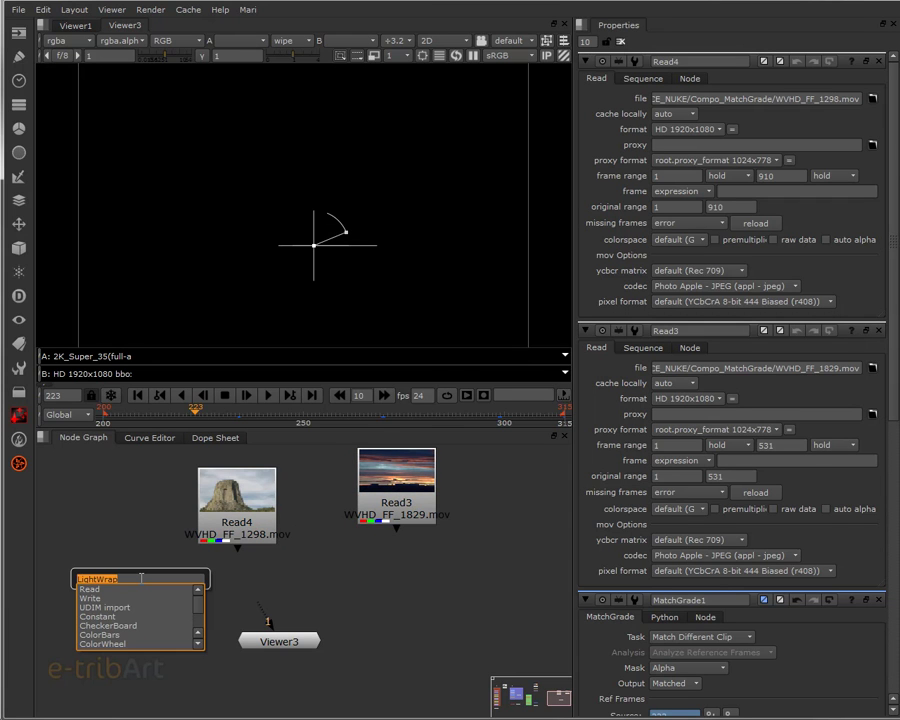
{"action": "type", "text": "matc"}
{"action": "type", "text": "h"}
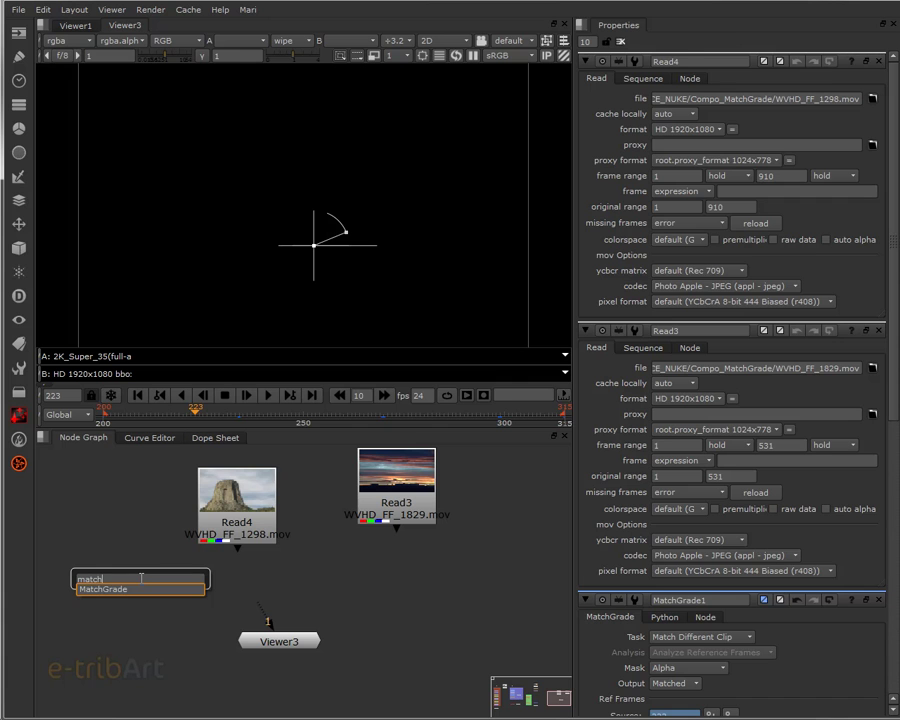
{"action": "left_click", "coordinate": [115, 590]}
{"action": "left_click_drag", "start_coordinate": [140, 584], "coordinate": [308, 598]}
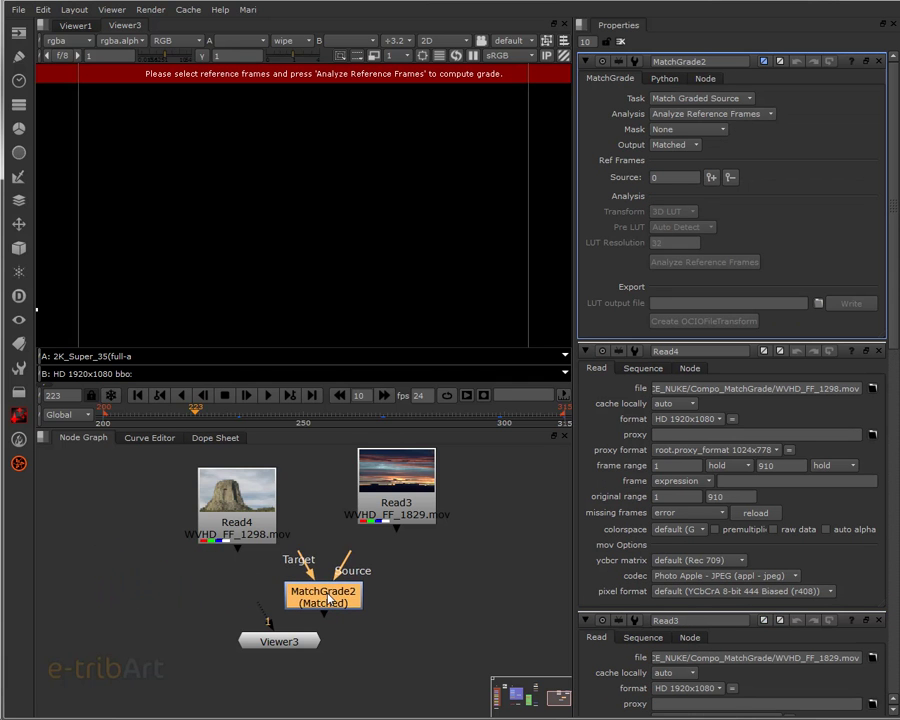
{"action": "left_click_drag", "start_coordinate": [284, 650], "coordinate": [306, 661]}
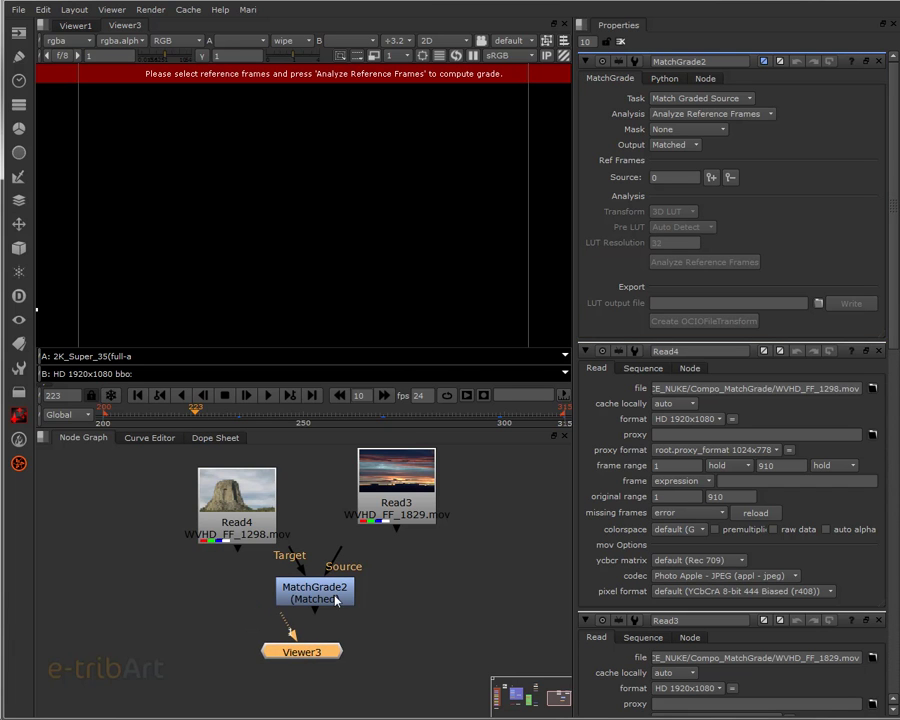
- Connect MatchGrade's Target to the sunset clip and its Source to the rock clip, then show the rock clip in the viewer
{"action": "left_click_drag", "start_coordinate": [253, 541], "coordinate": [235, 541]}
{"action": "left_click_drag", "start_coordinate": [324, 594], "coordinate": [436, 466]}
{"action": "key", "text": "1"}
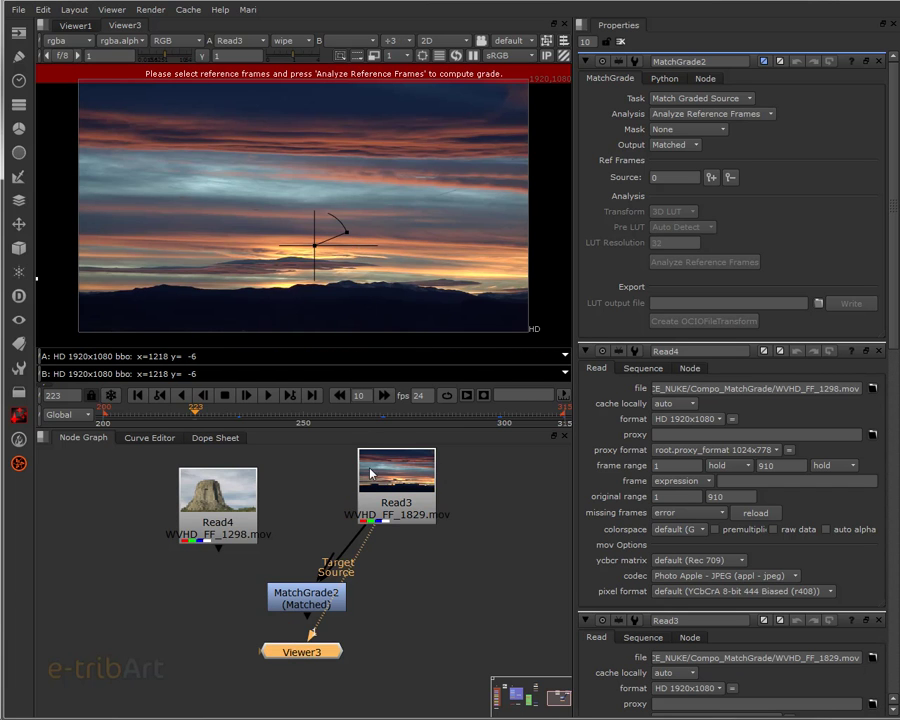
{"action": "left_click_drag", "start_coordinate": [333, 563], "coordinate": [215, 497]}
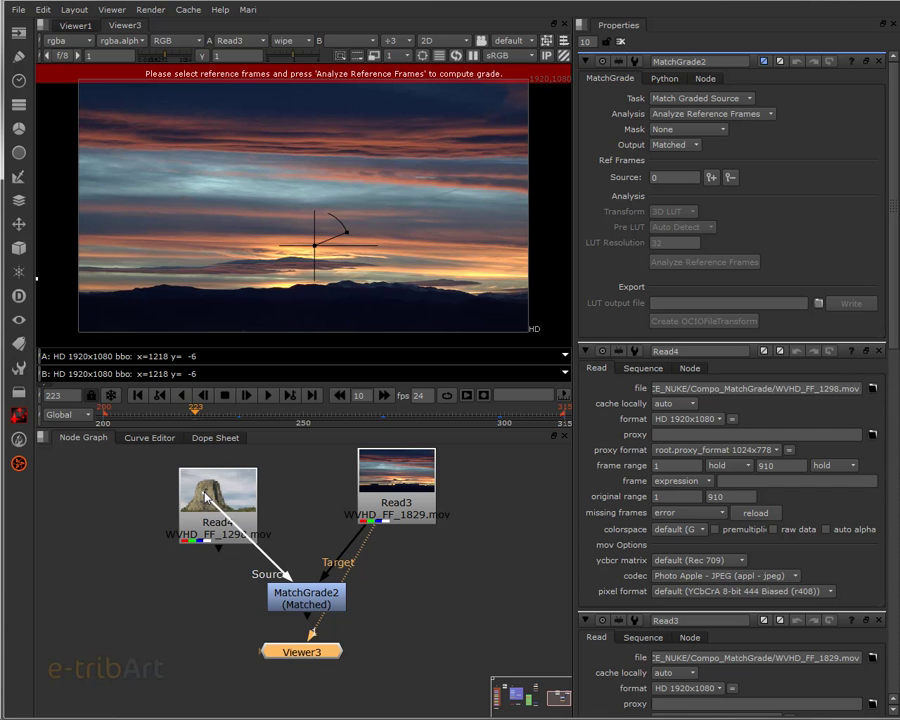
{"action": "left_click", "coordinate": [225, 493]}
{"action": "key", "text": "1"}
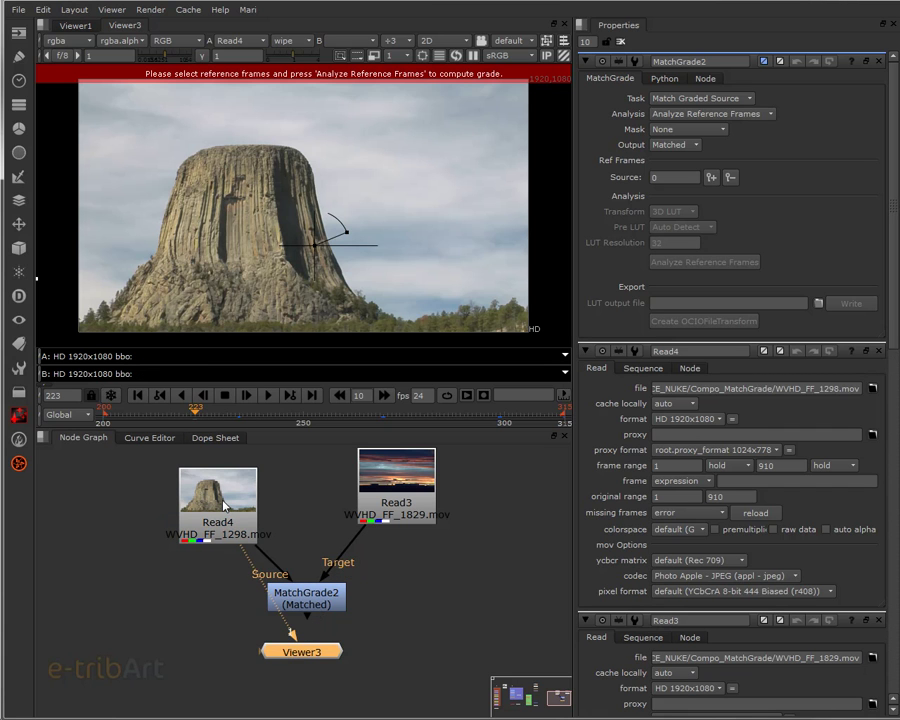
- Connect MatchGrade2 to the viewer's second input for a wipe comparison with the rock clip, and widen the properties area
{"action": "left_click_drag", "start_coordinate": [308, 620], "coordinate": [303, 676]}
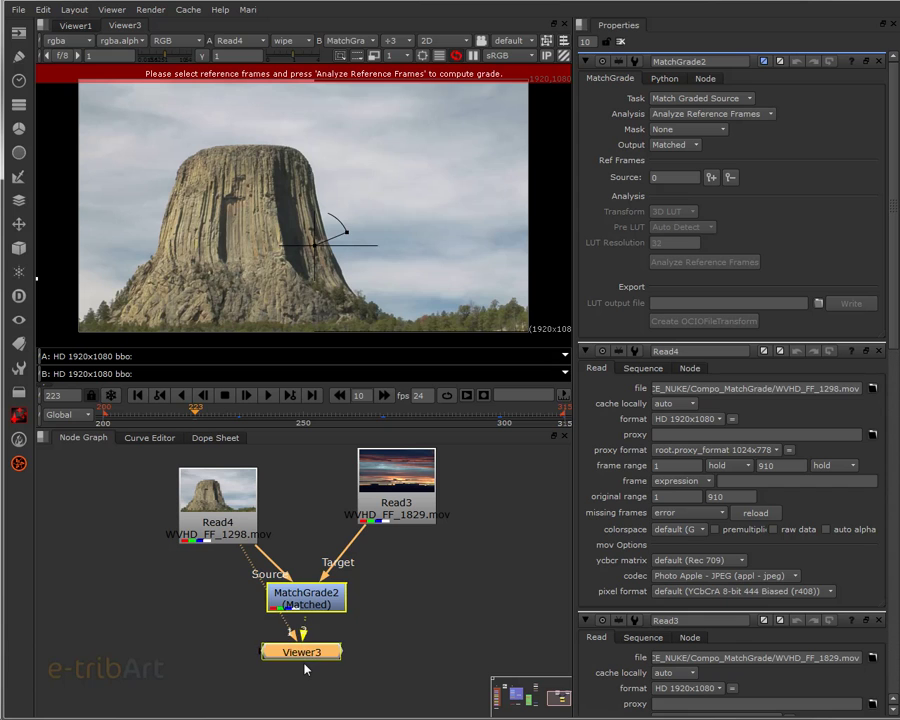
{"action": "left_click", "coordinate": [300, 676]}
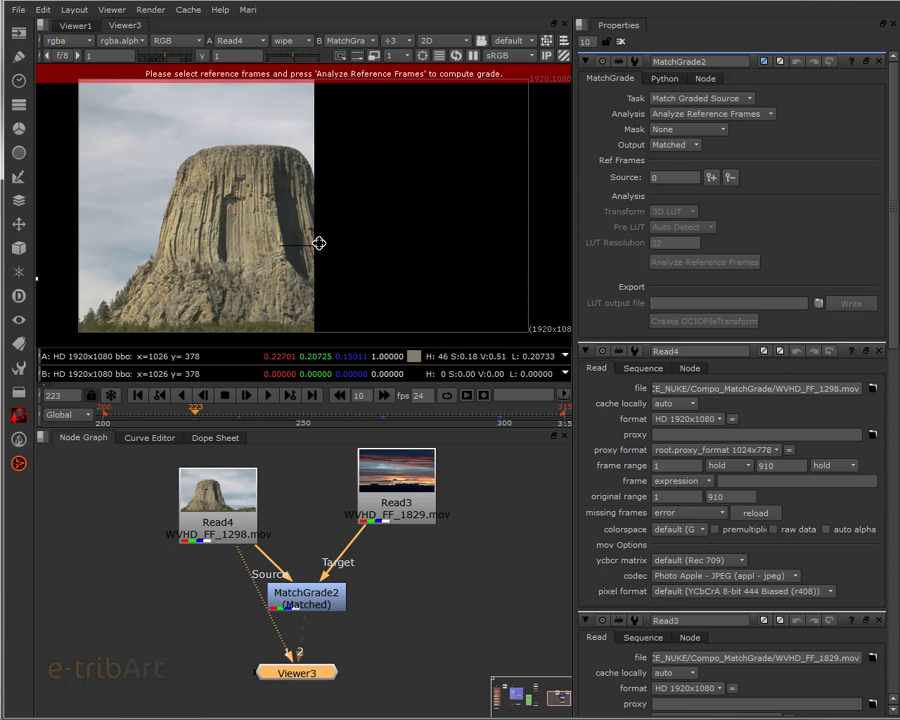
{"action": "mouse_move", "coordinate": [318, 243]}
{"action": "left_mouse_down"}
{"action": "mouse_move", "coordinate": [315, 236]}
{"action": "mouse_move", "coordinate": [301, 247]}
{"action": "left_mouse_up"}
{"action": "key", "text": "1"}
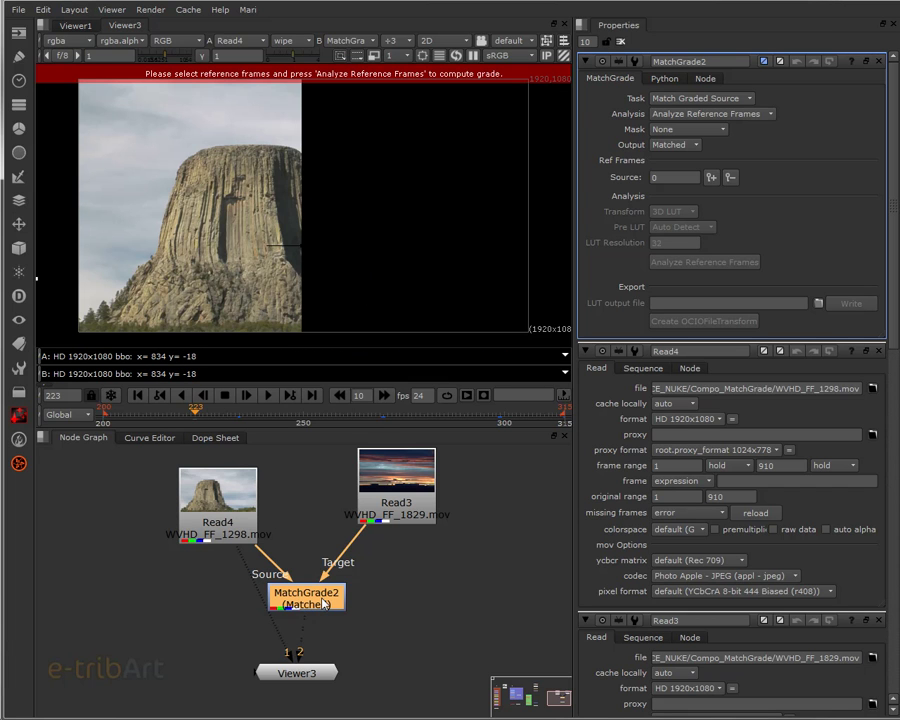
{"action": "left_click_drag", "start_coordinate": [575, 262], "coordinate": [512, 262]}
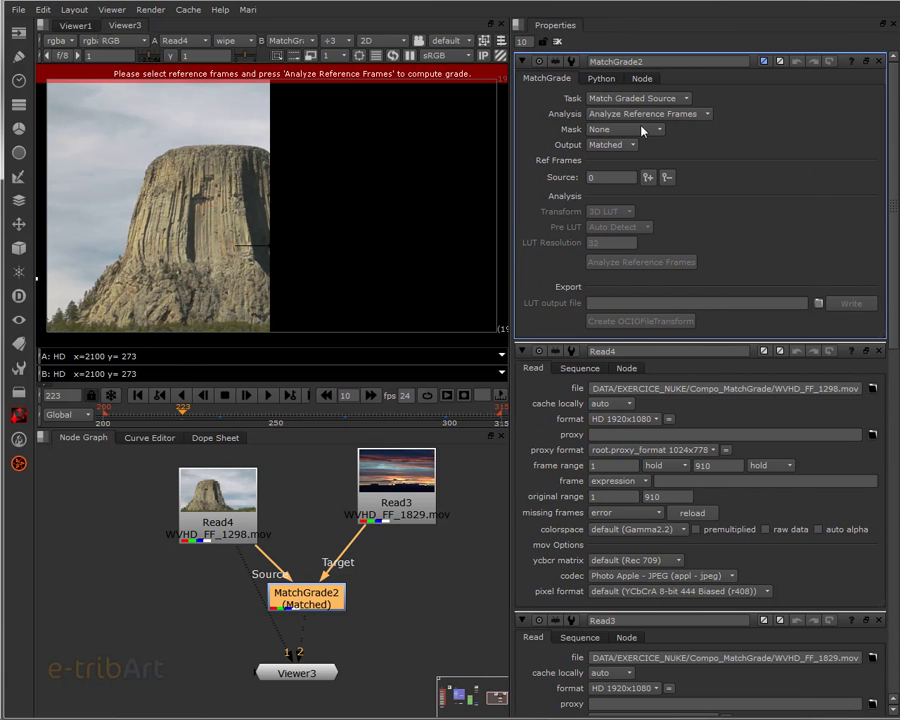
- Set MatchGrade2's task to Match Different Clip and slightly reposition the two Read nodes in the node graph
{"action": "mouse_move", "coordinate": [643, 130]}
{"action": "mouse_move", "coordinate": [576, 104]}
{"action": "left_click", "coordinate": [612, 101]}
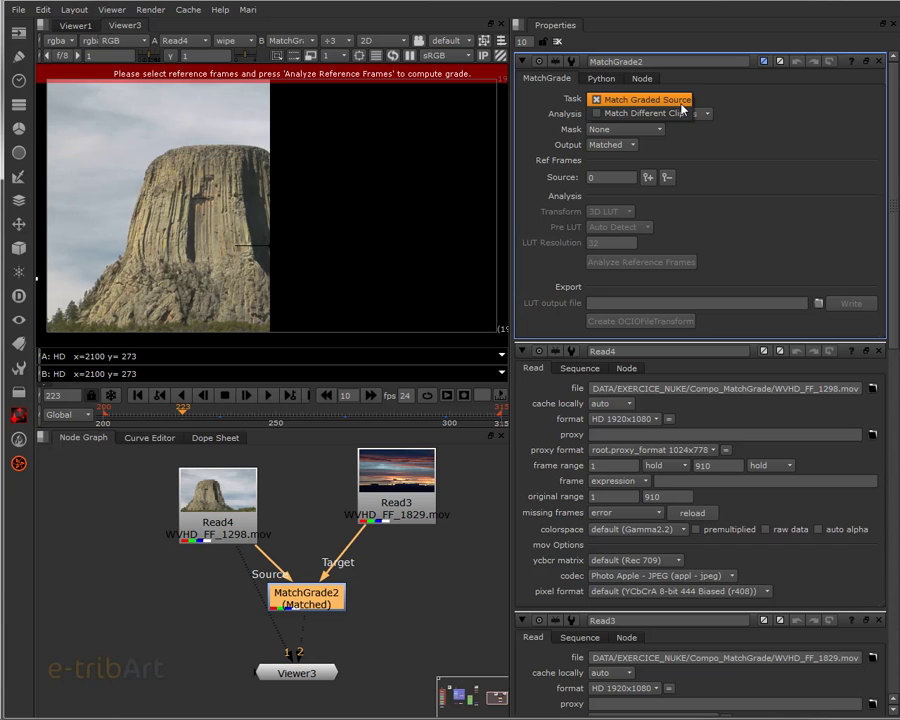
{"action": "left_click", "coordinate": [547, 104]}
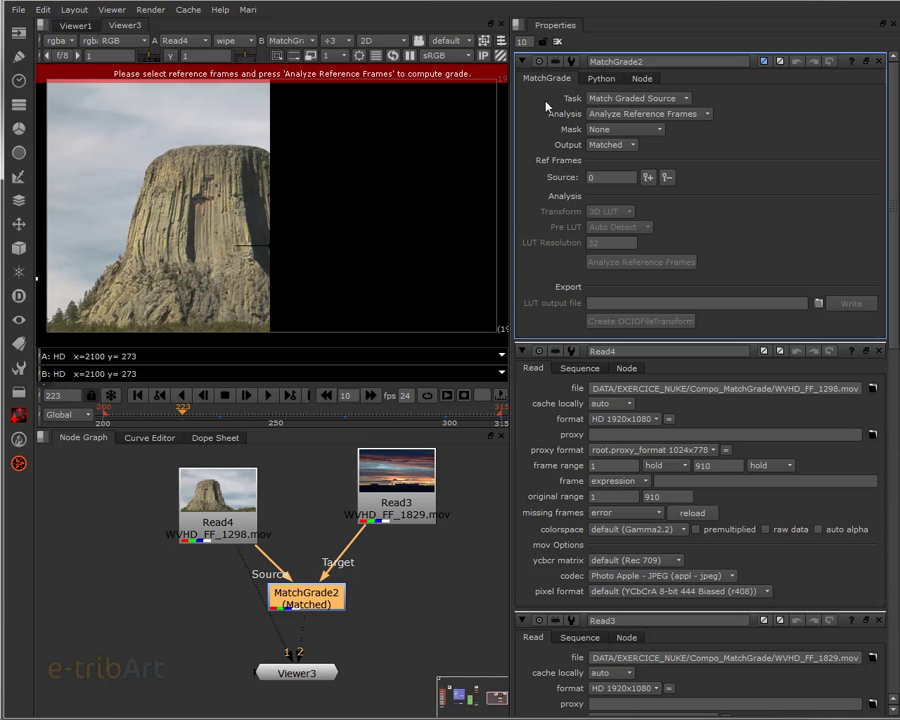
{"action": "left_click", "coordinate": [596, 99]}
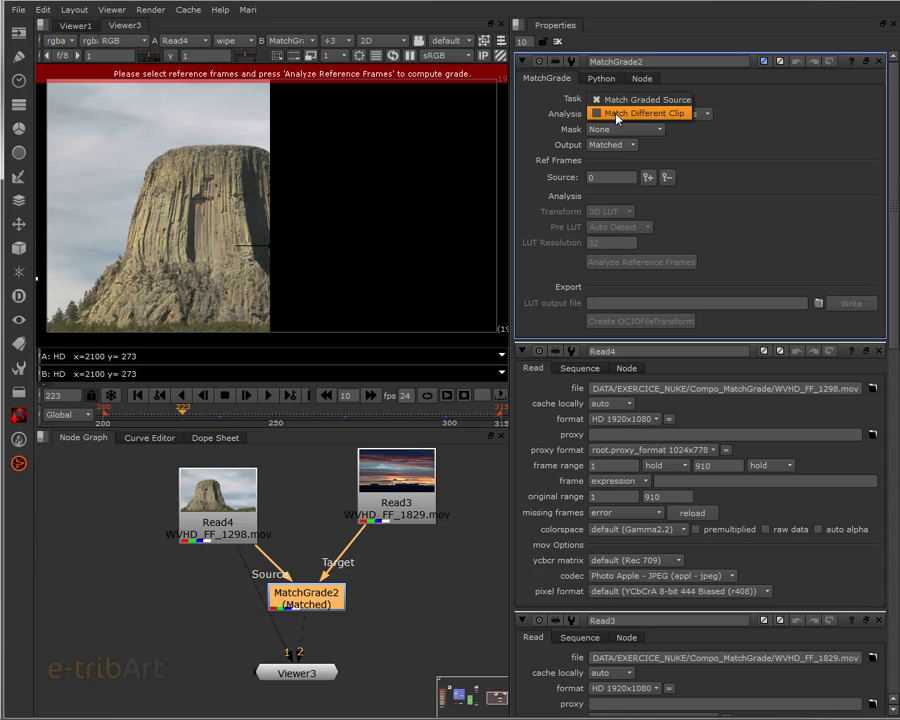
{"action": "left_click", "coordinate": [617, 118]}
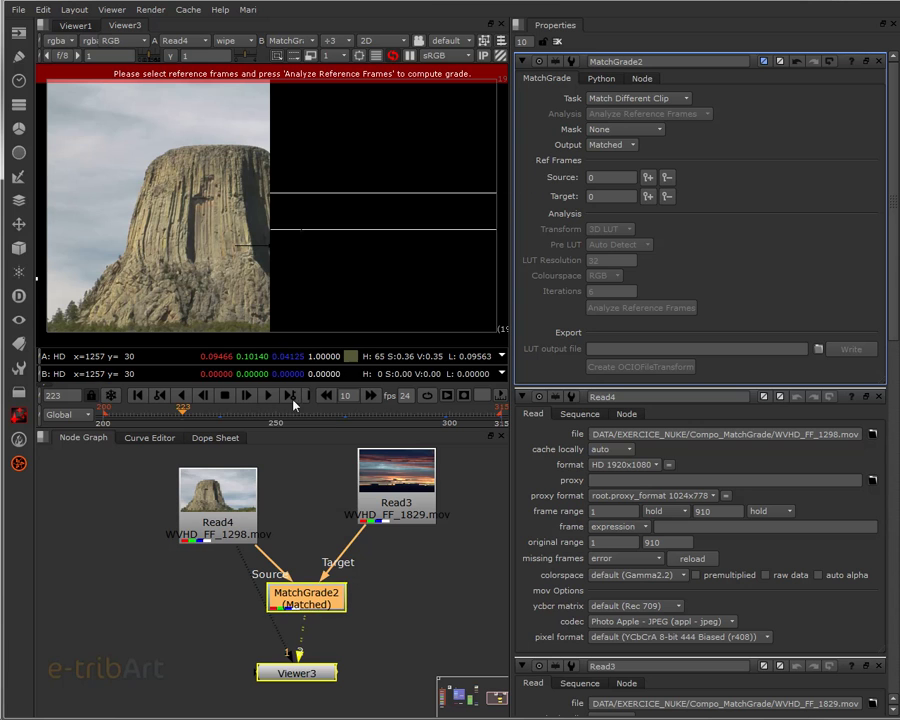
{"action": "left_click_drag", "start_coordinate": [397, 485], "coordinate": [394, 501]}
{"action": "left_click_drag", "start_coordinate": [216, 500], "coordinate": [223, 488]}
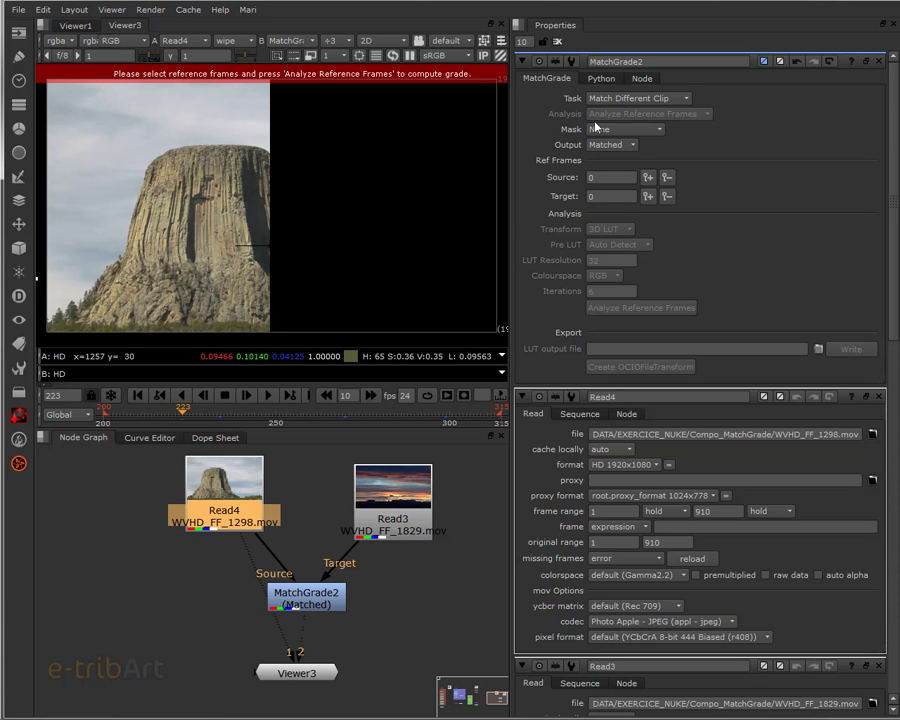
- Switch the task to Match Graded Source to check its analysis modes, return to Match Different Clip, and look through the mask options
{"action": "left_click", "coordinate": [620, 98]}
{"action": "left_click", "coordinate": [625, 90]}
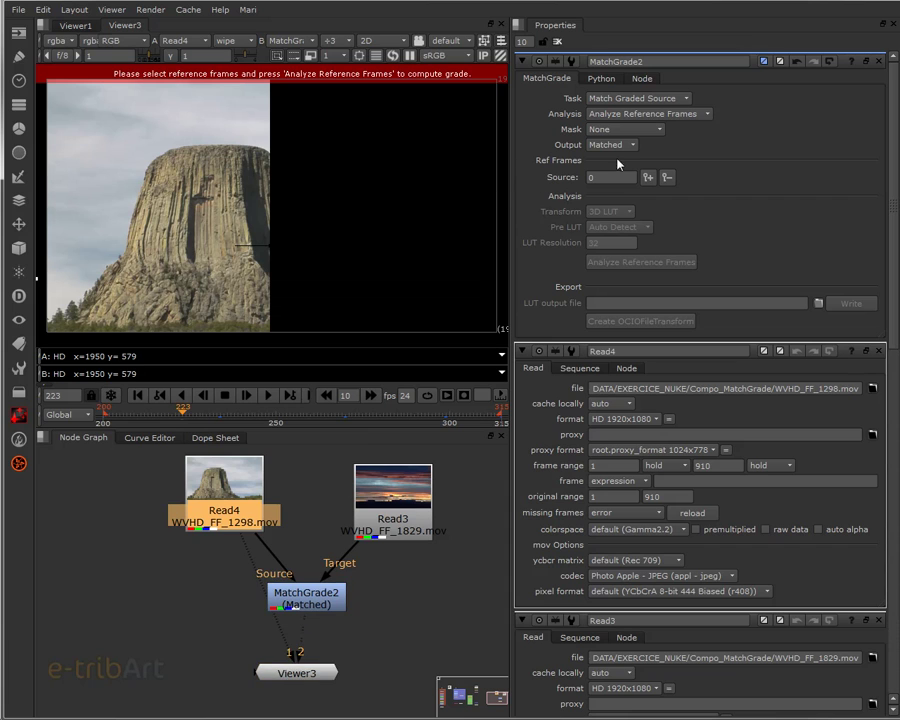
{"action": "left_click", "coordinate": [679, 116]}
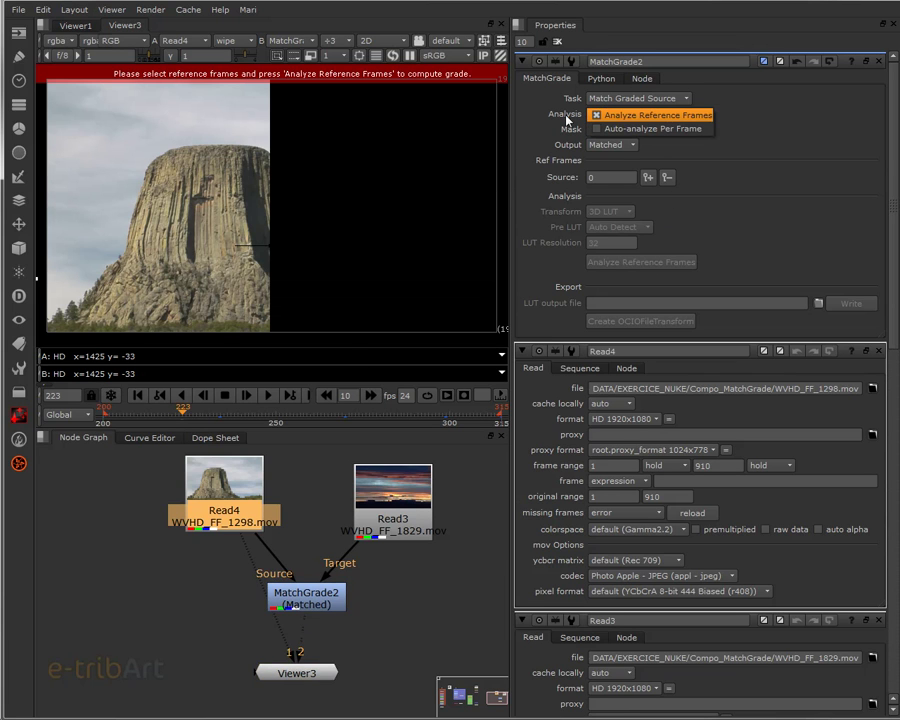
{"action": "left_click", "coordinate": [679, 116]}
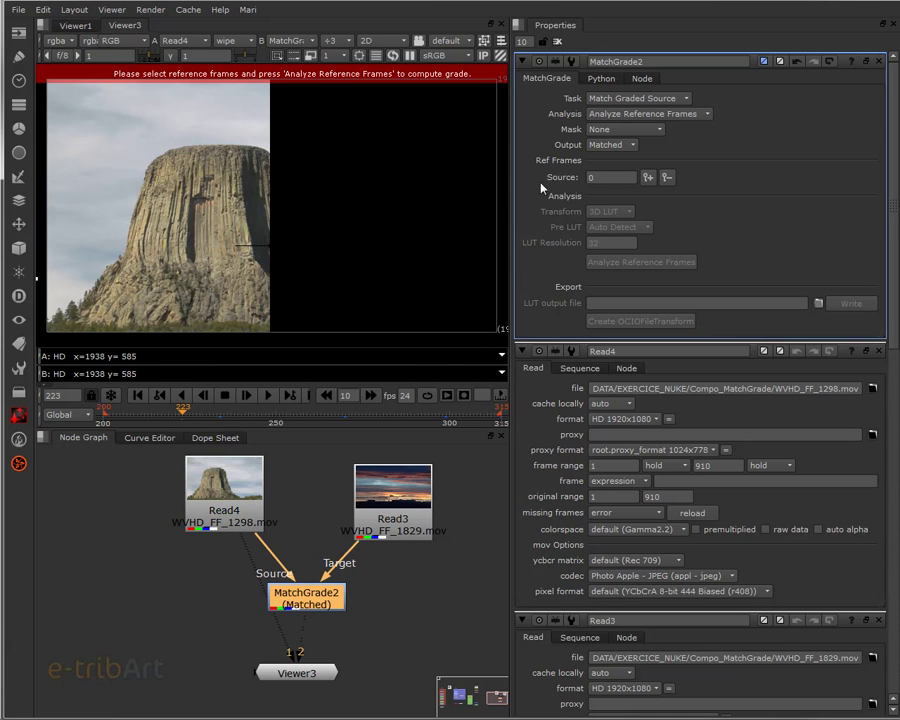
{"action": "left_click", "coordinate": [621, 99]}
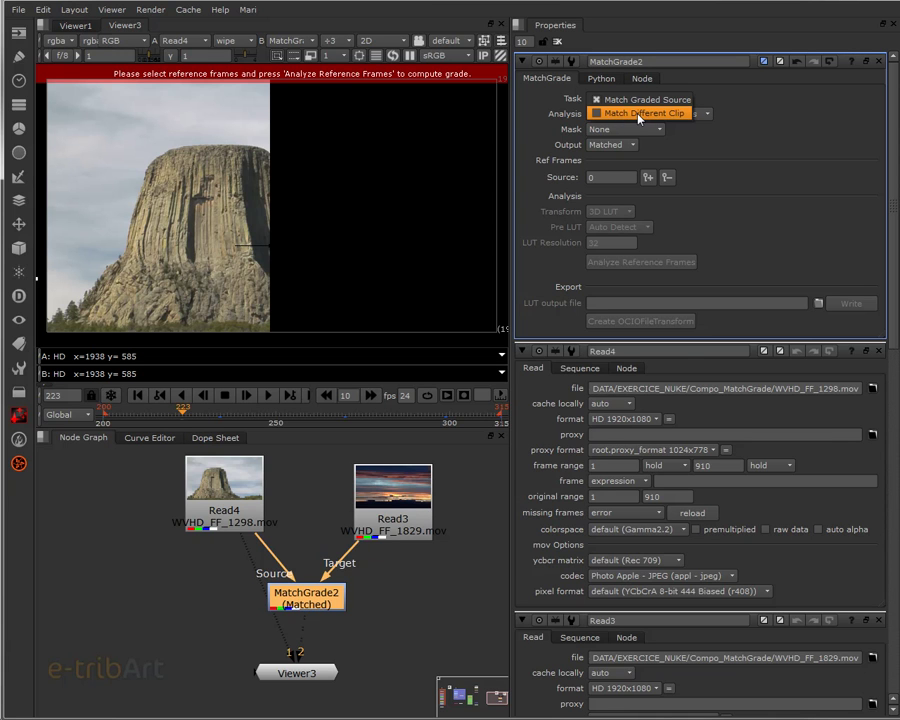
{"action": "left_click", "coordinate": [640, 113]}
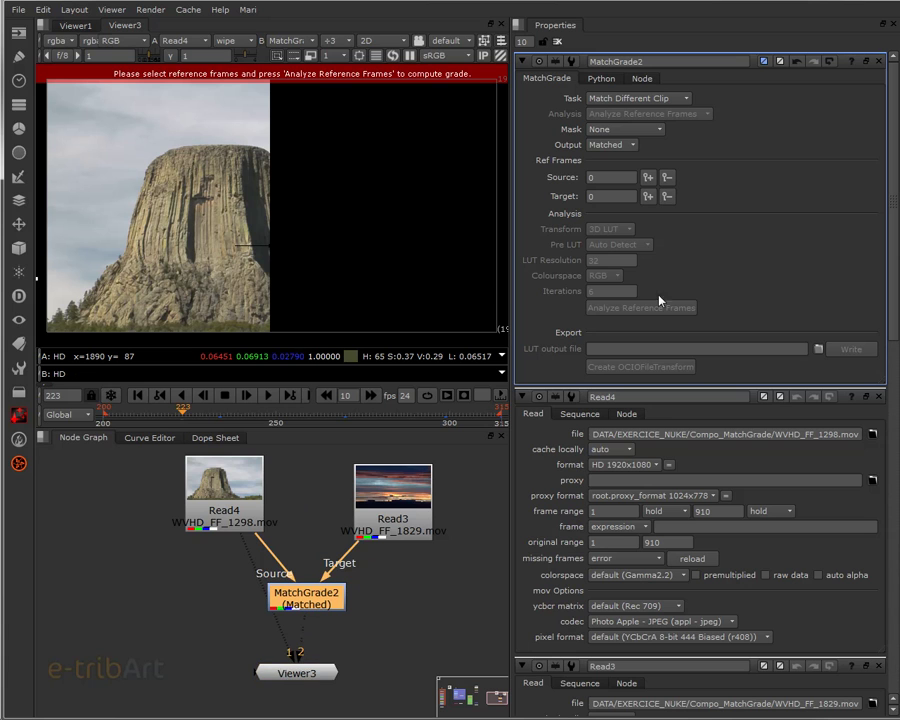
{"action": "left_click", "coordinate": [603, 130]}
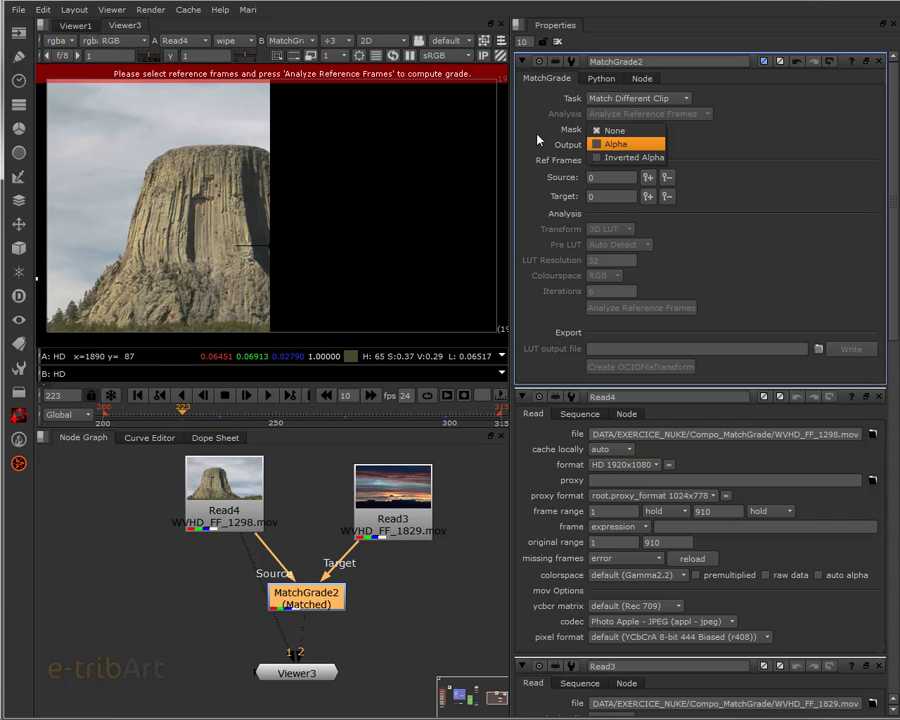
{"action": "key", "text": "Escape"}
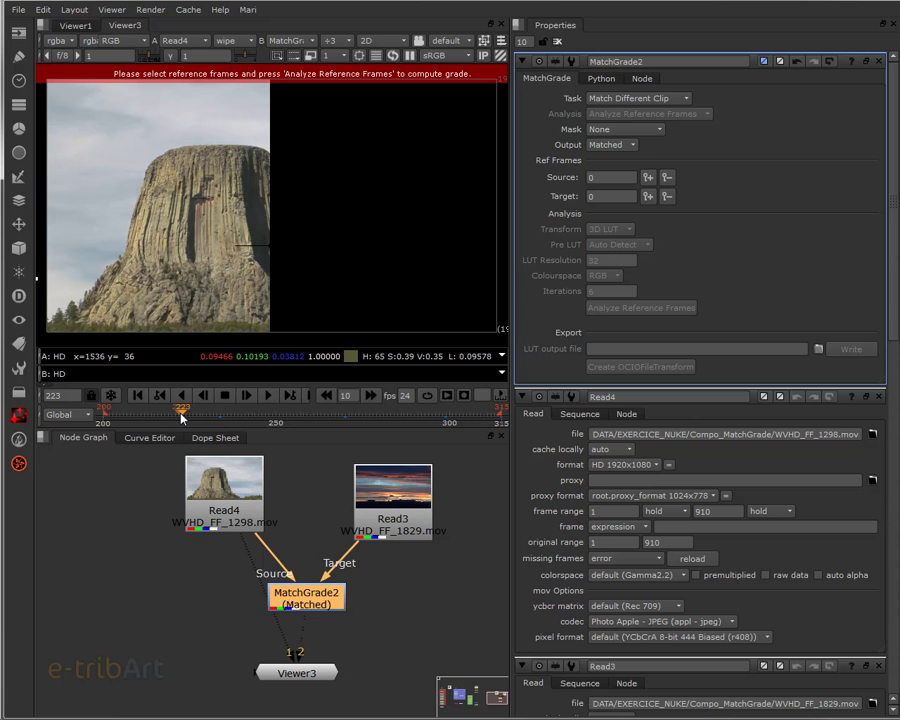
- Connect the sunset clip to the viewer's third input and set the wipe to compare Read4 as A with Read3 as B
{"action": "left_click", "coordinate": [392, 521]}
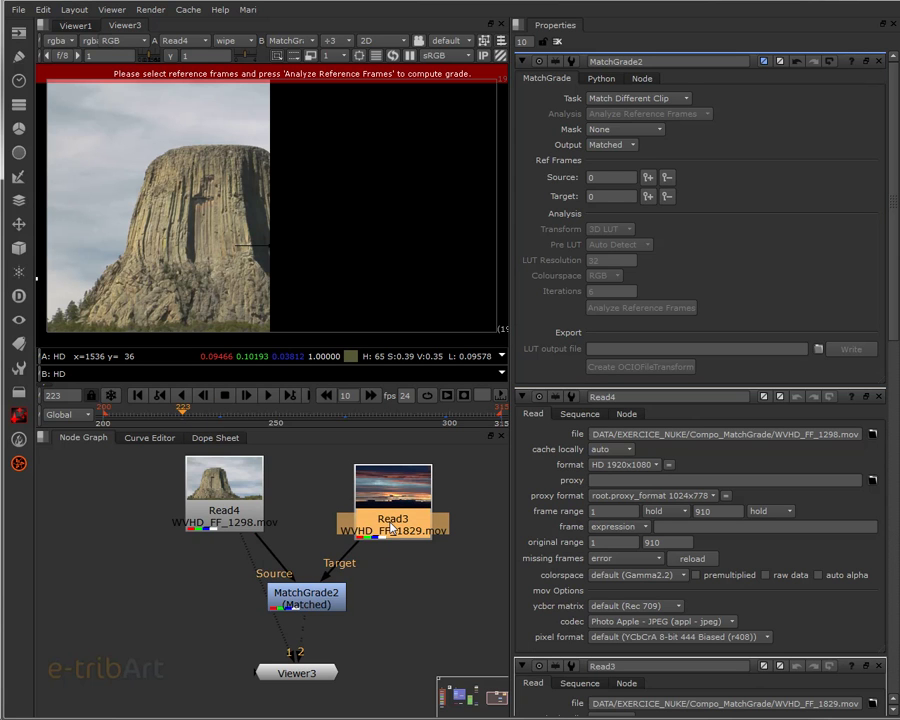
{"action": "key", "text": "3"}
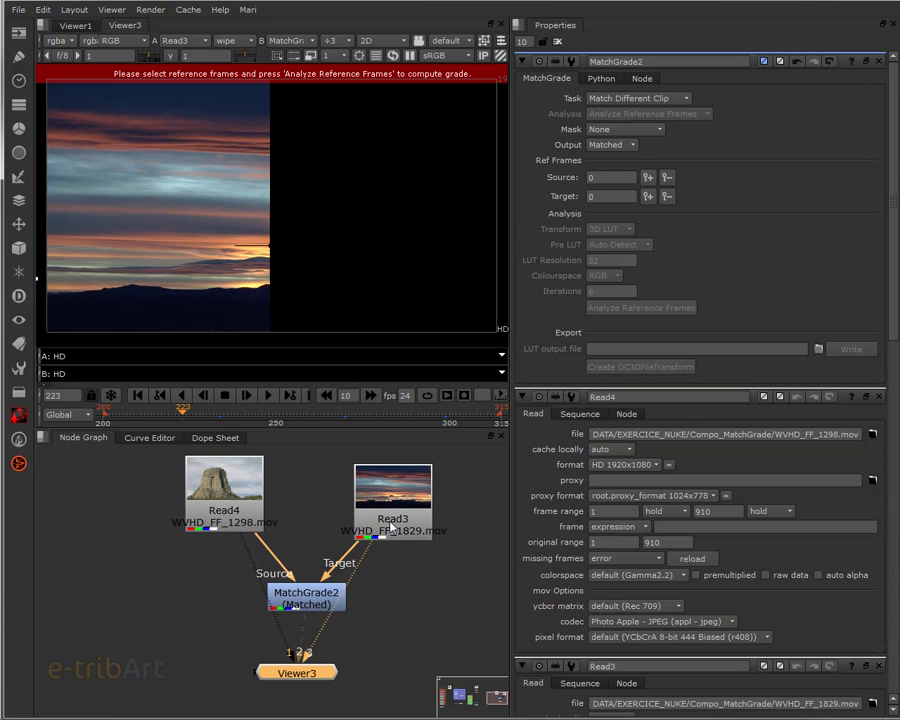
{"action": "left_click", "coordinate": [182, 40]}
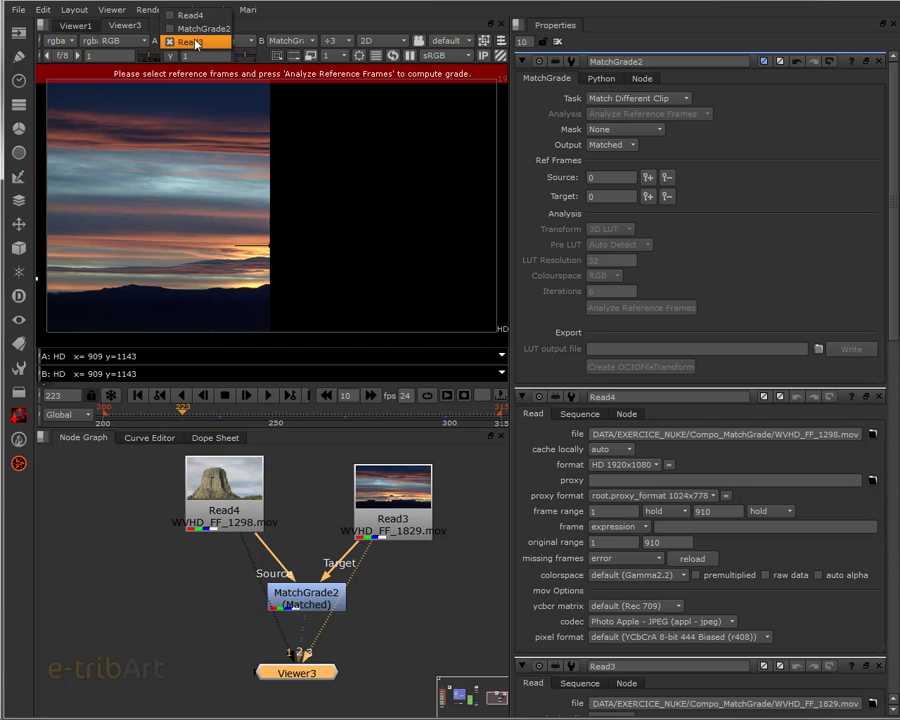
{"action": "left_click", "coordinate": [197, 18]}
{"action": "left_click", "coordinate": [295, 40]}
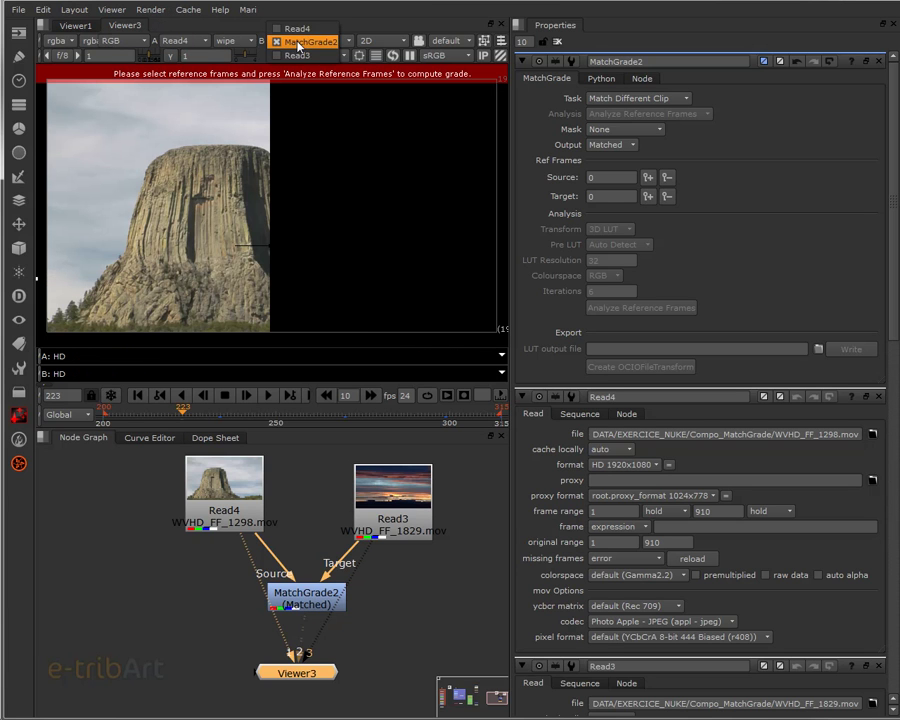
{"action": "left_click", "coordinate": [303, 55]}
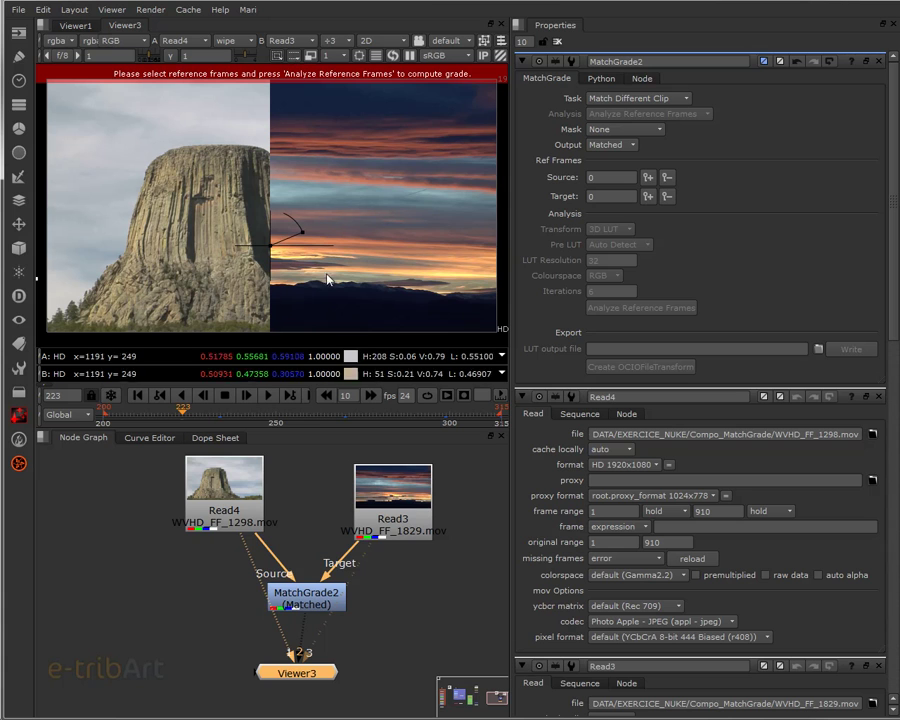
- Scrub through the timeline to examine how the light and colours of both clips change over time
{"action": "left_click_drag", "start_coordinate": [145, 416], "coordinate": [436, 418]}
{"action": "left_click", "coordinate": [462, 414]}
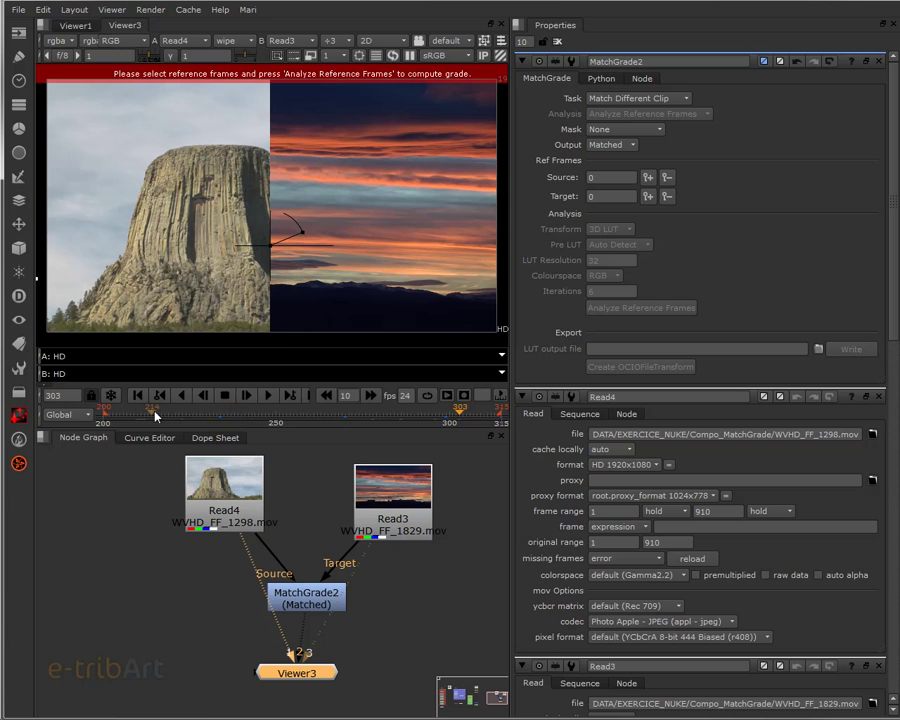
{"action": "left_click", "coordinate": [274, 416]}
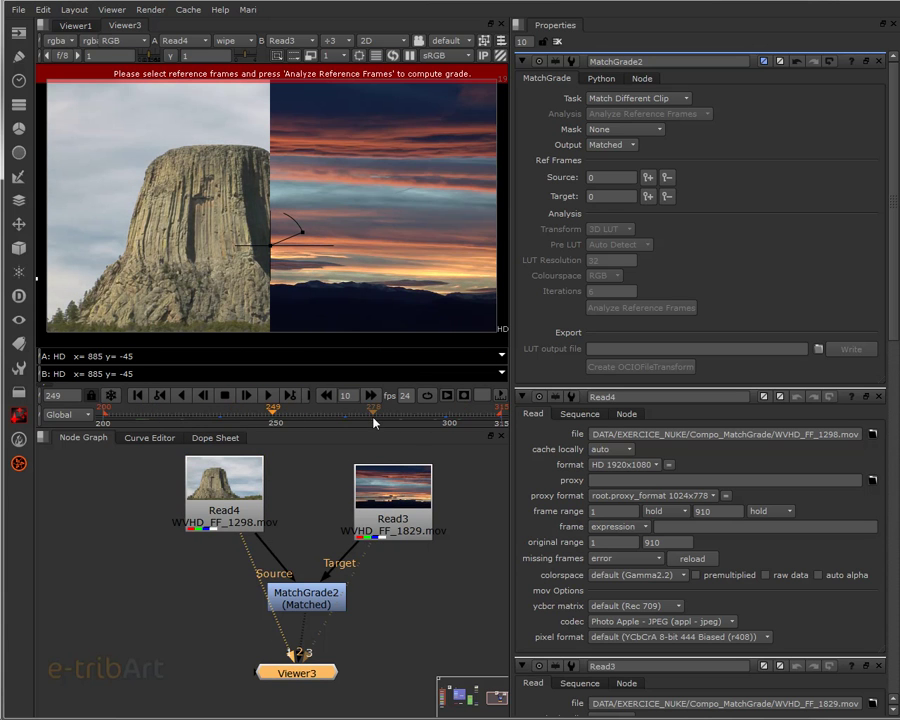
{"action": "left_click", "coordinate": [410, 414]}
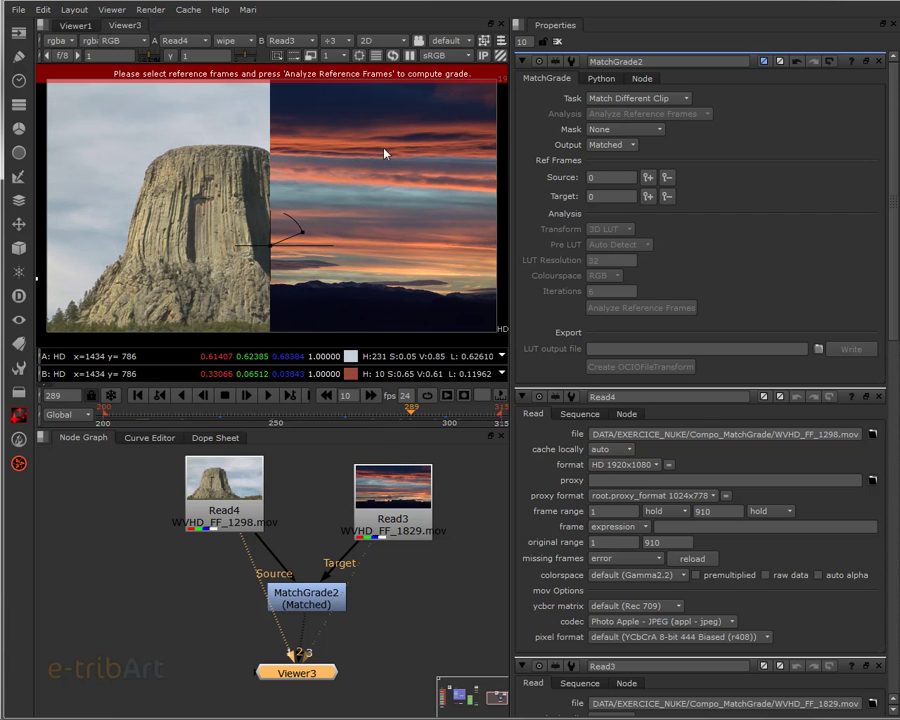
{"action": "left_click", "coordinate": [450, 416]}
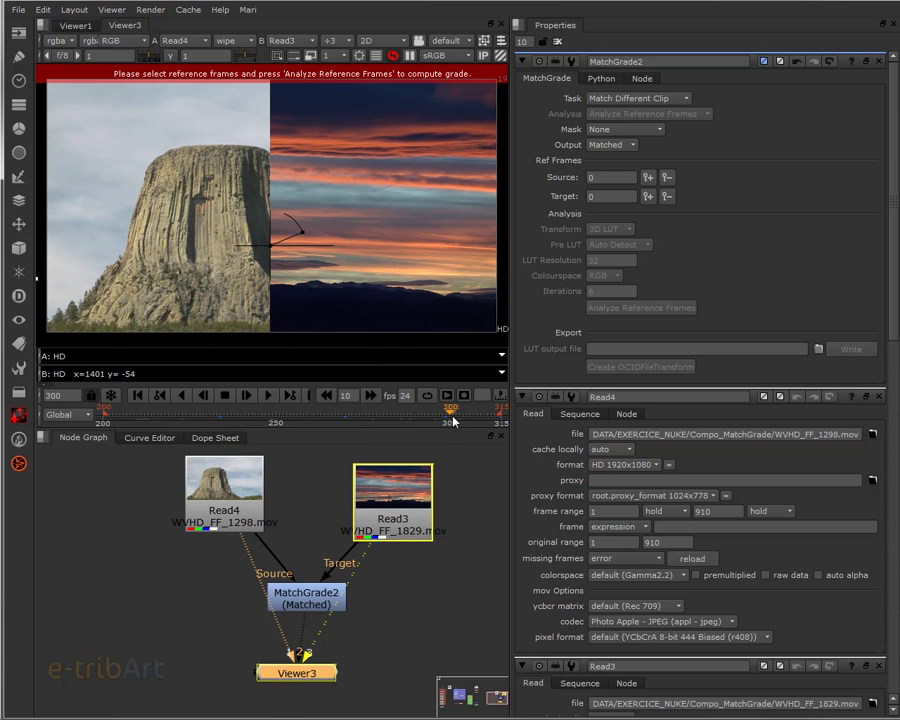
{"action": "left_click", "coordinate": [372, 414]}
{"action": "left_click", "coordinate": [134, 410]}
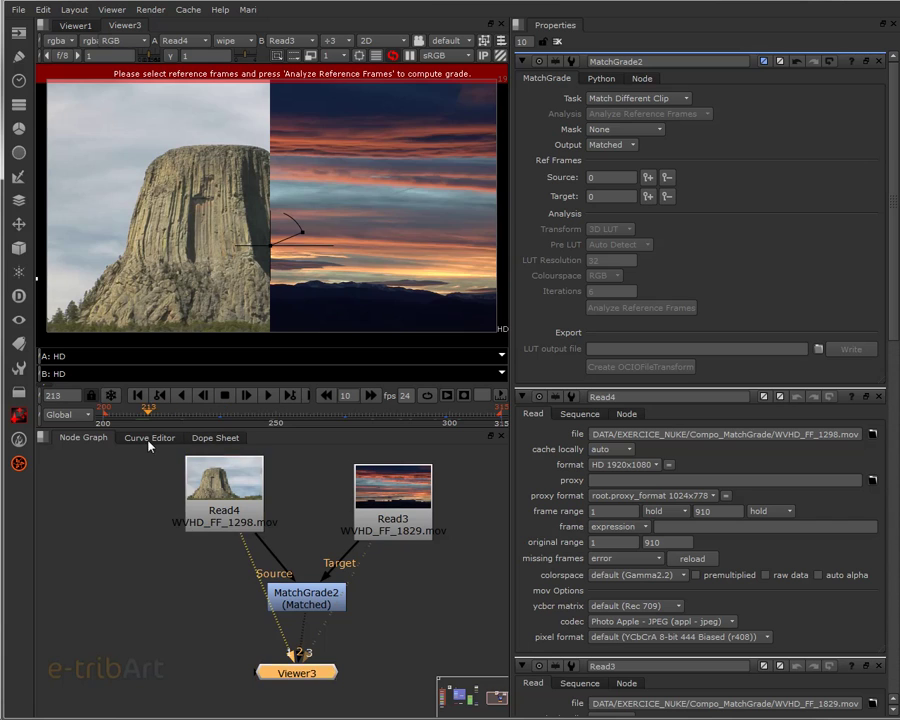
- Nudge MatchGrade2 between the Read nodes and the viewer, and add frame 205 as a reference frame for both source and target
{"action": "left_click", "coordinate": [314, 598]}
{"action": "left_click_drag", "start_coordinate": [315, 601], "coordinate": [311, 594]}
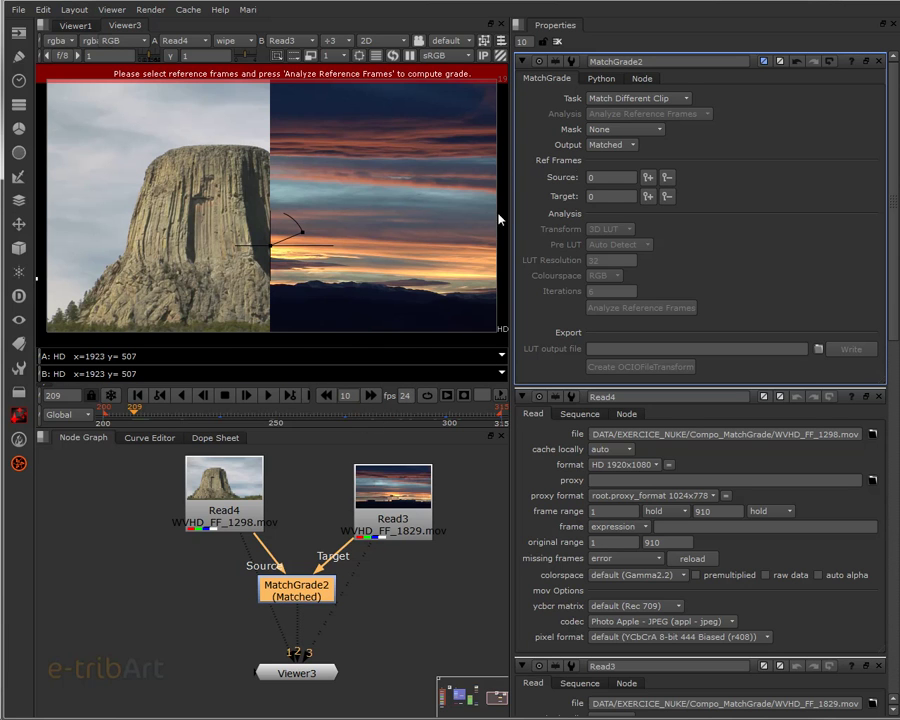
{"action": "left_click", "coordinate": [133, 417]}
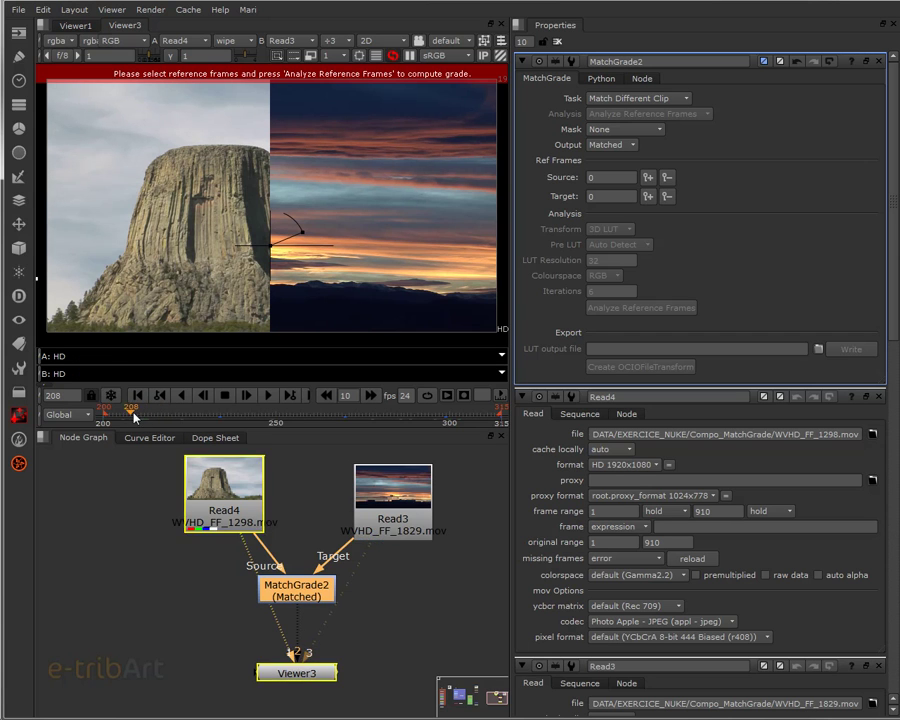
{"action": "left_click_drag", "start_coordinate": [133, 417], "coordinate": [188, 421]}
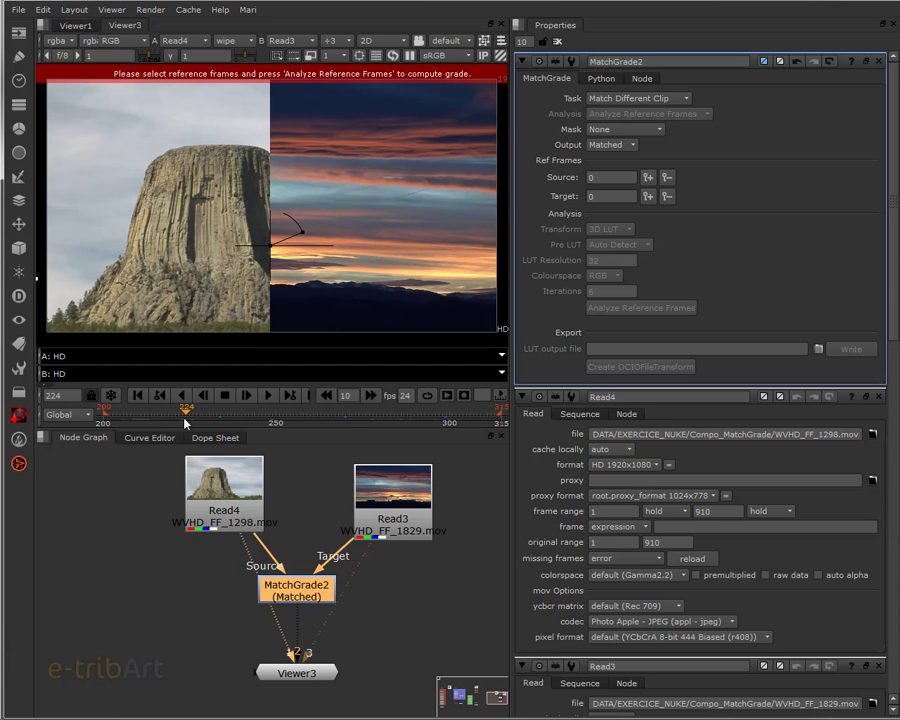
{"action": "left_click", "coordinate": [134, 425]}
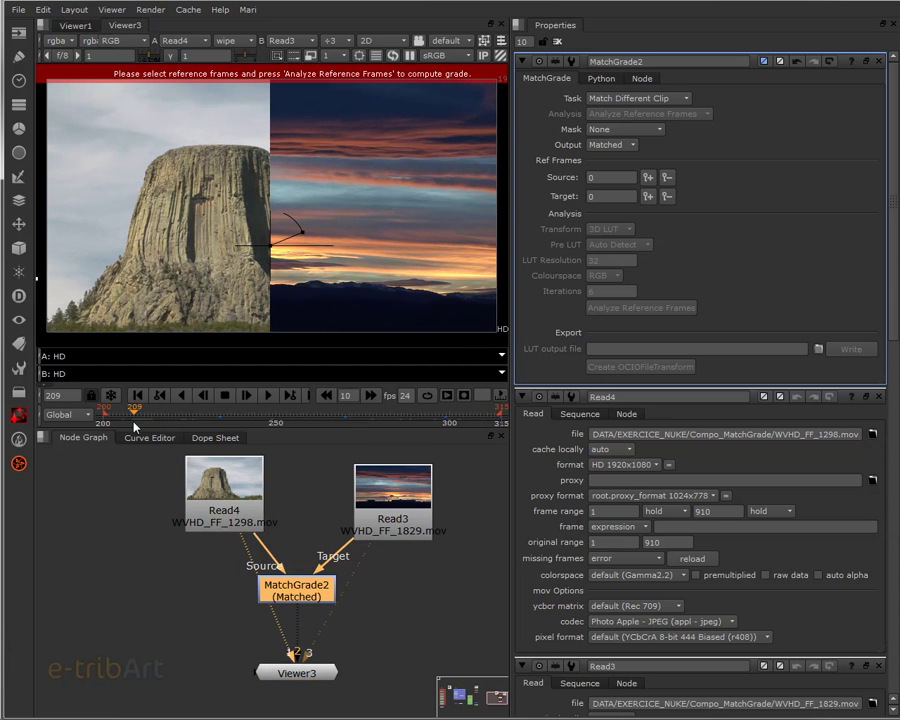
{"action": "left_click_drag", "start_coordinate": [134, 425], "coordinate": [122, 428]}
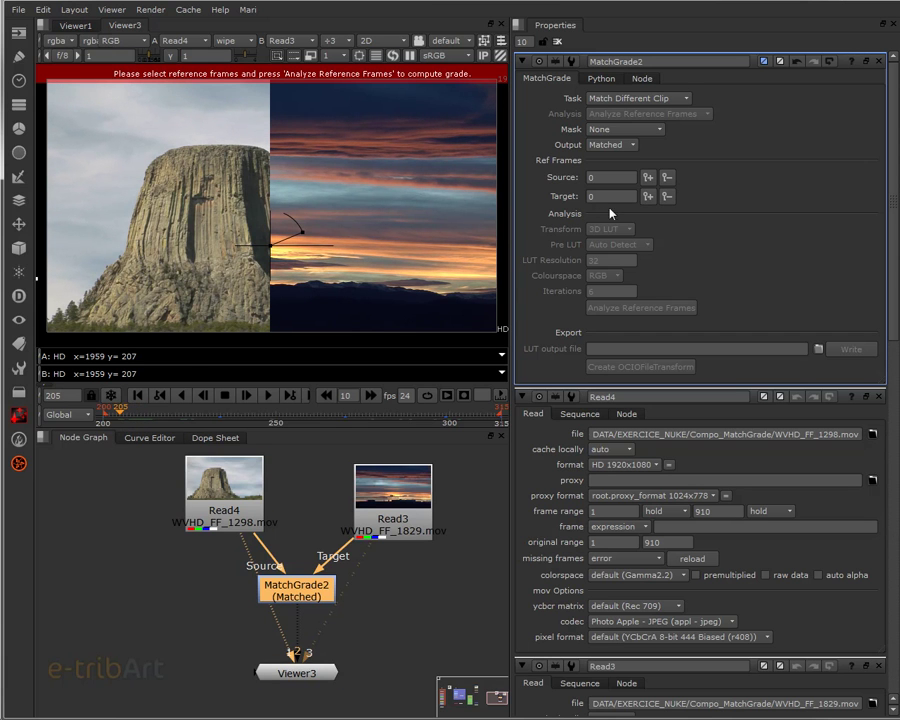
{"action": "left_click", "coordinate": [648, 178]}
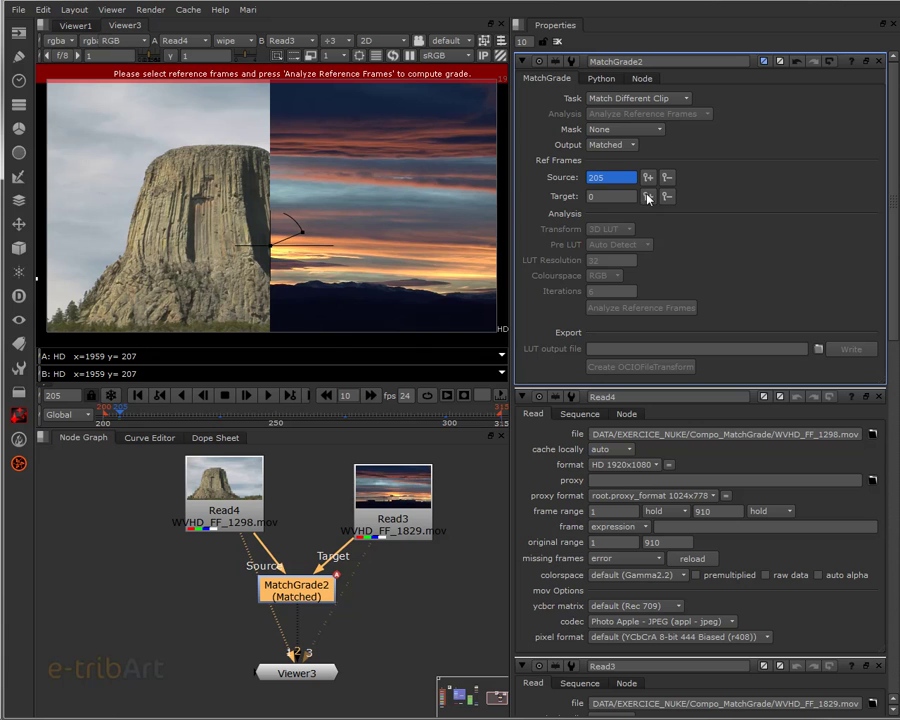
{"action": "left_click", "coordinate": [648, 196]}
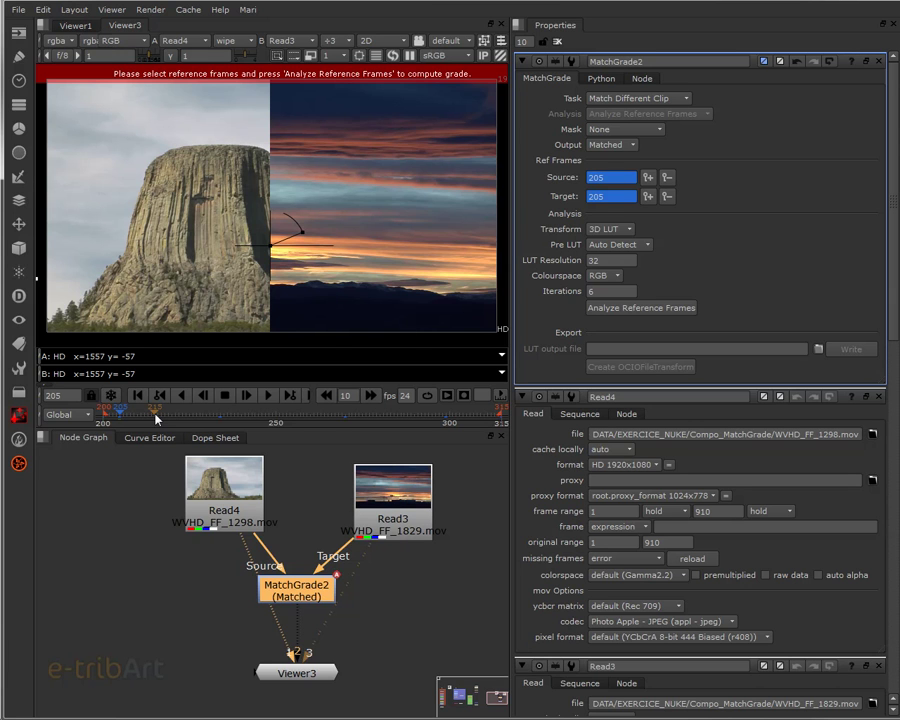
- Add frames 250 and 287 as reference frames for both source and target
{"action": "left_click_drag", "start_coordinate": [160, 417], "coordinate": [277, 417]}
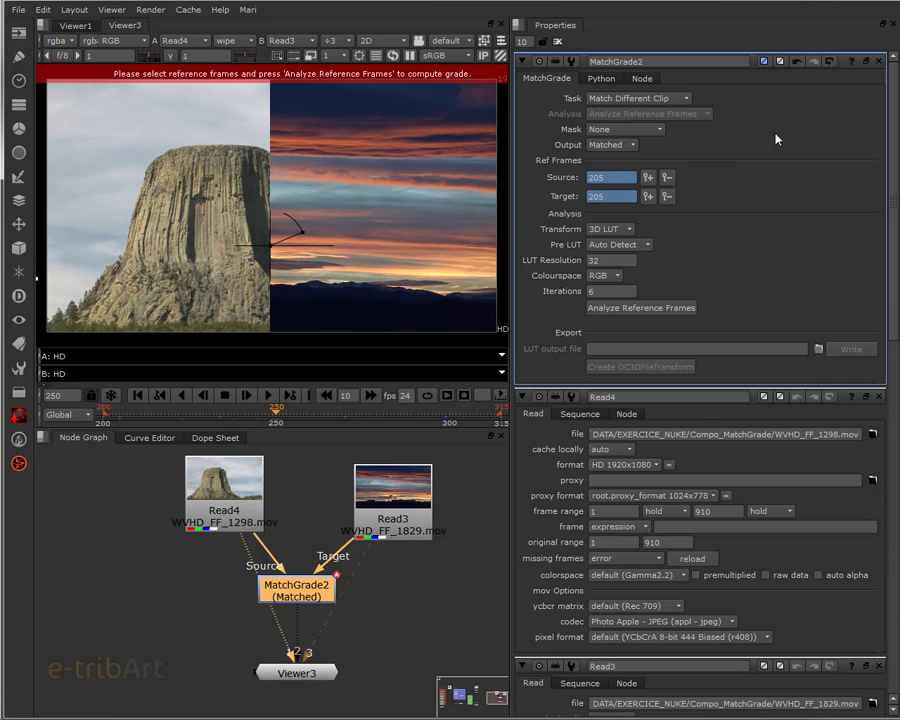
{"action": "left_click", "coordinate": [648, 177]}
{"action": "left_click", "coordinate": [648, 197]}
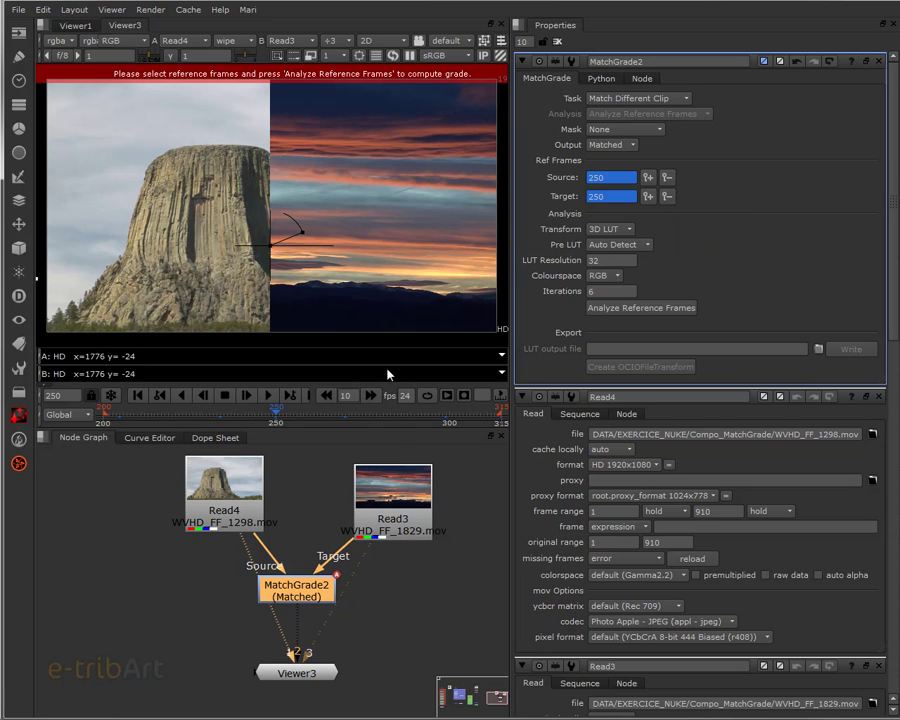
{"action": "left_click", "coordinate": [405, 421]}
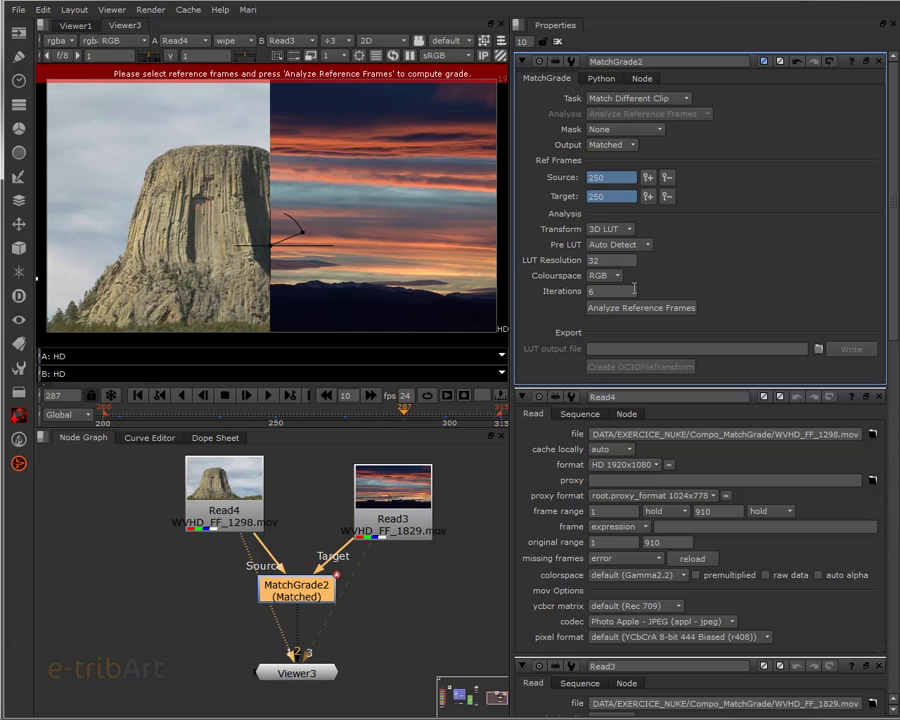
{"action": "left_click", "coordinate": [648, 177]}
{"action": "left_click", "coordinate": [648, 197]}
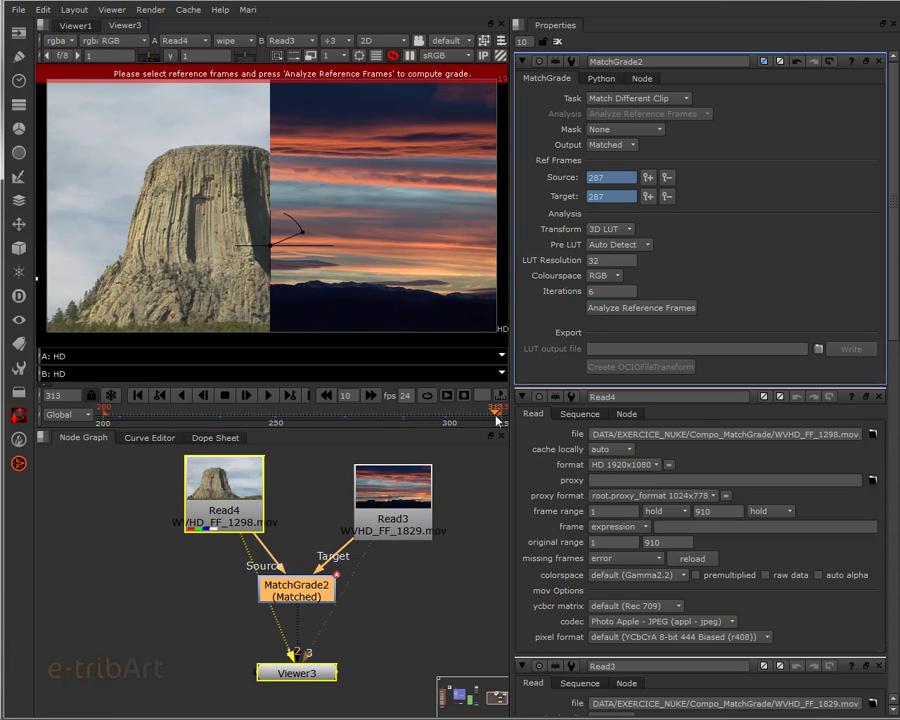
- Add frame 314 as a source and target reference frame and run the analysis of the reference frames
{"action": "left_click", "coordinate": [498, 421]}
{"action": "left_click", "coordinate": [648, 177]}
{"action": "left_click", "coordinate": [647, 197]}
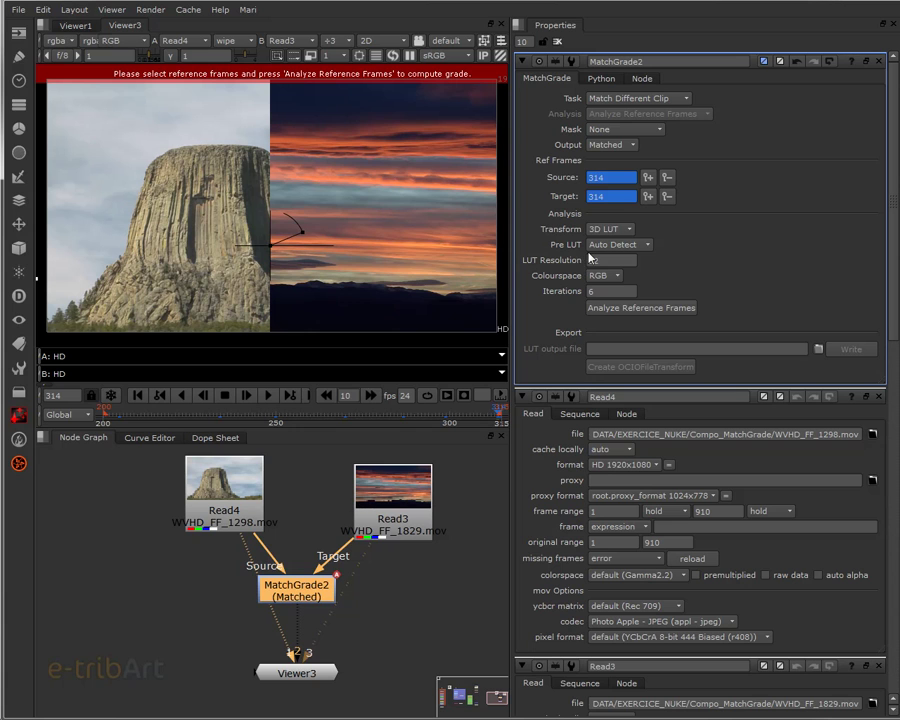
{"action": "left_click", "coordinate": [614, 311]}
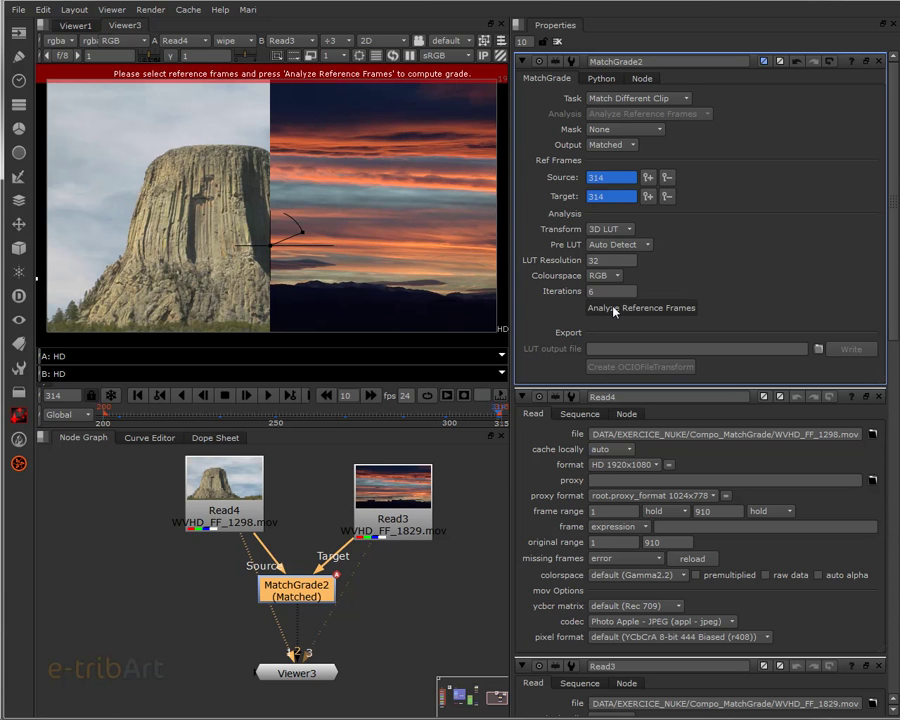
- Run the reference frame analysis and show the MatchGrade2 result on the A side of the wipe against Read3
{"action": "left_click", "coordinate": [614, 311]}
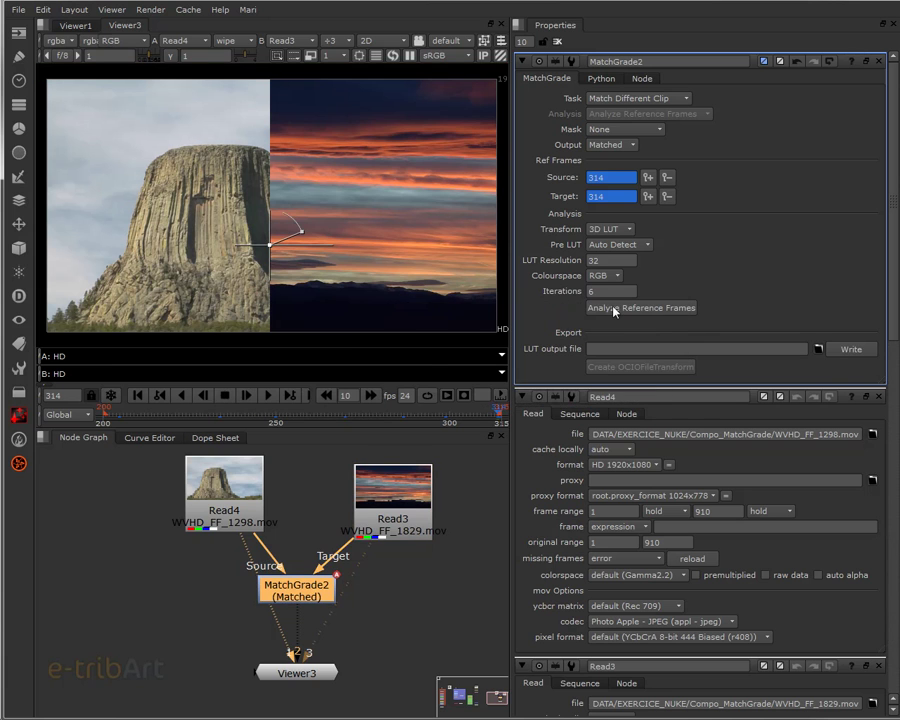
{"action": "left_click", "coordinate": [185, 40]}
{"action": "left_click", "coordinate": [188, 53]}
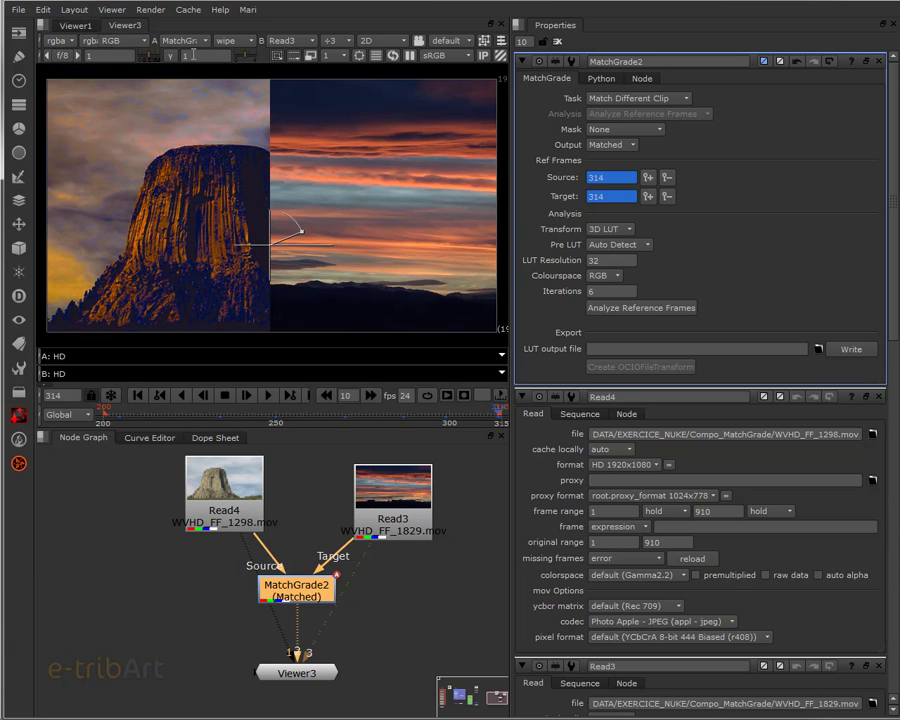
- Spread Read4 and Read3 further apart in the node graph, and move MatchGrade2 up and Viewer3 down
{"action": "left_click_drag", "start_coordinate": [220, 486], "coordinate": [199, 487]}
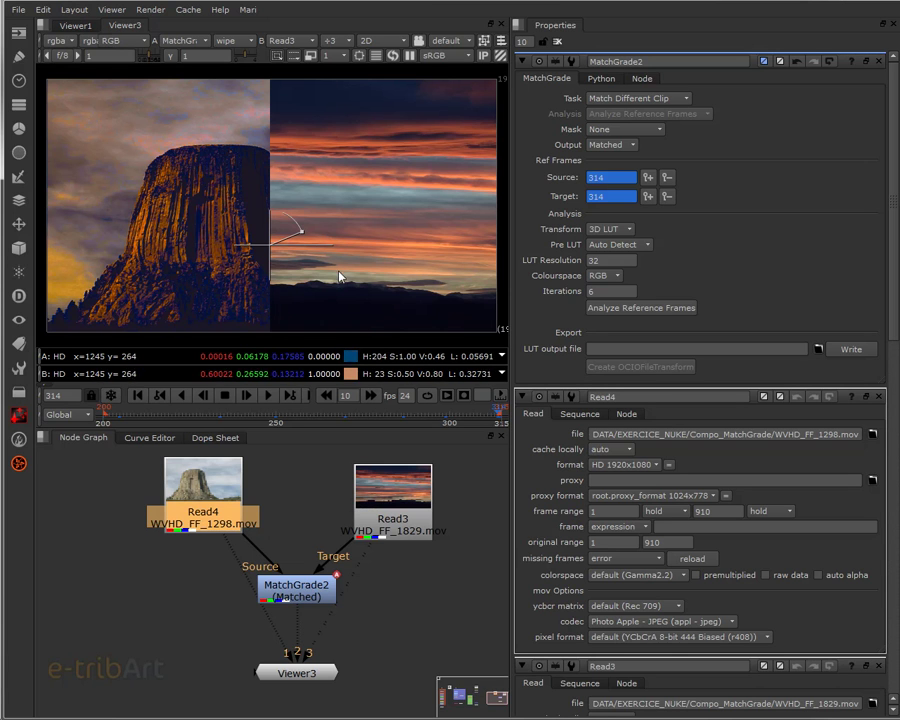
{"action": "left_click_drag", "start_coordinate": [359, 500], "coordinate": [365, 500]}
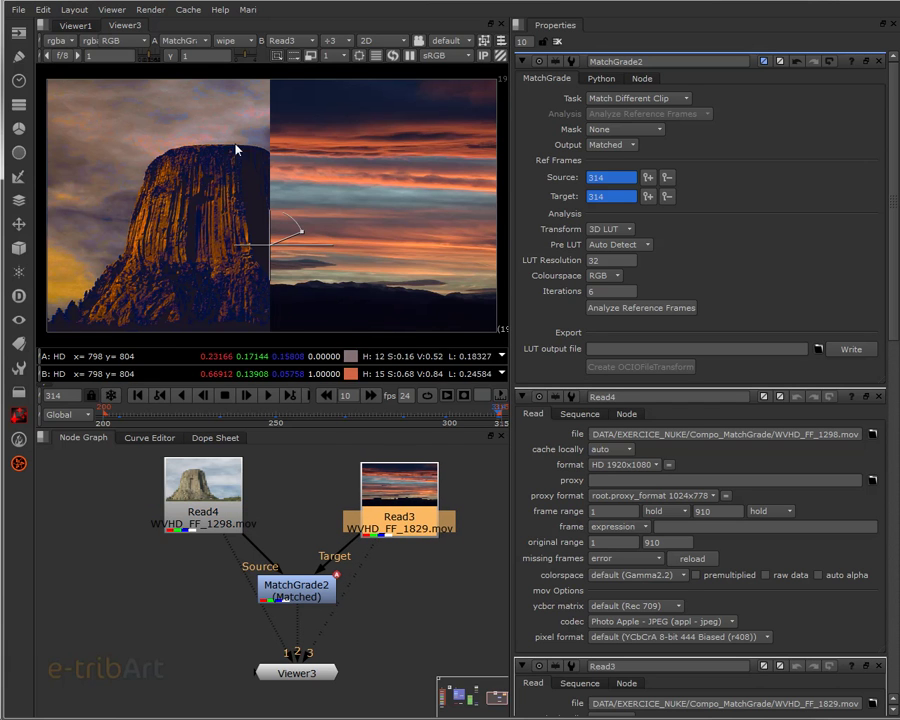
{"action": "mouse_move", "coordinate": [395, 506]}
{"action": "left_mouse_down"}
{"action": "mouse_move", "coordinate": [388, 490]}
{"action": "mouse_move", "coordinate": [400, 501]}
{"action": "left_mouse_up"}
{"action": "left_click", "coordinate": [296, 601]}
{"action": "left_click_drag", "start_coordinate": [296, 601], "coordinate": [296, 580]}
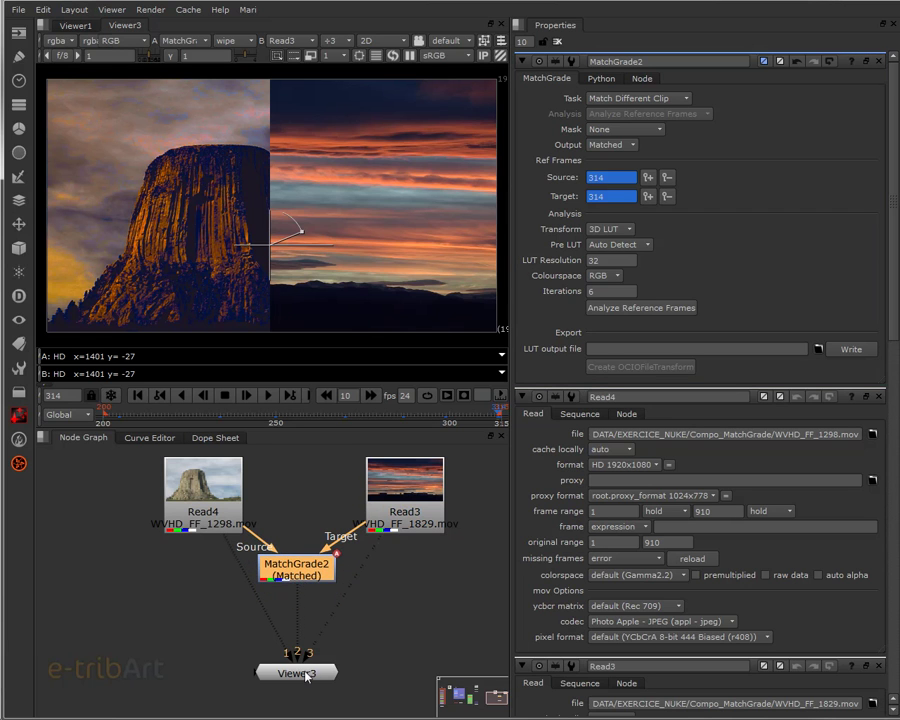
{"action": "left_click_drag", "start_coordinate": [307, 678], "coordinate": [307, 690]}
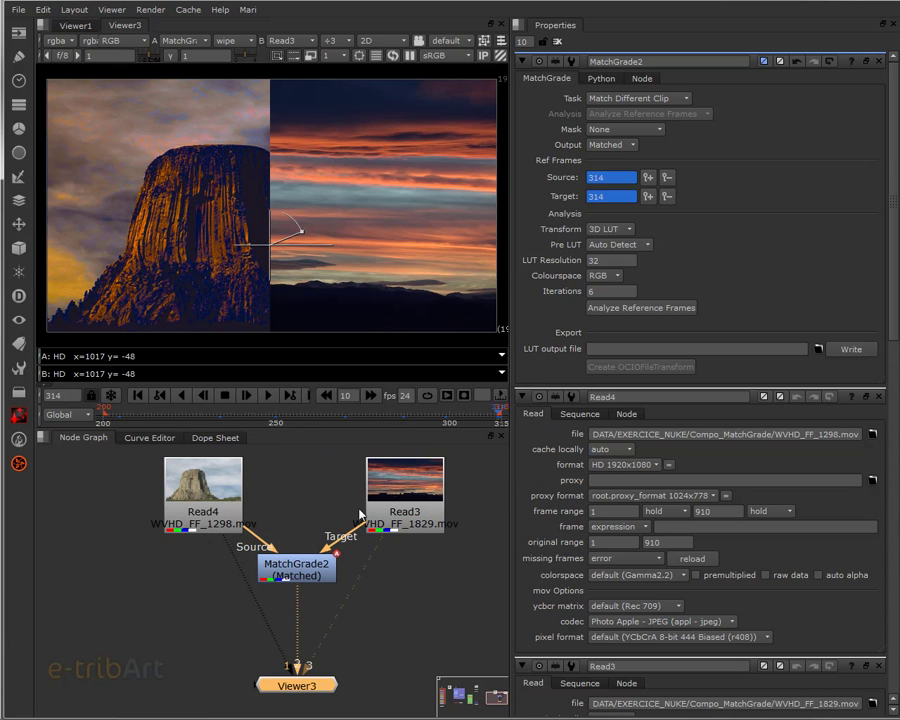
{"action": "left_click_drag", "start_coordinate": [403, 499], "coordinate": [402, 490]}
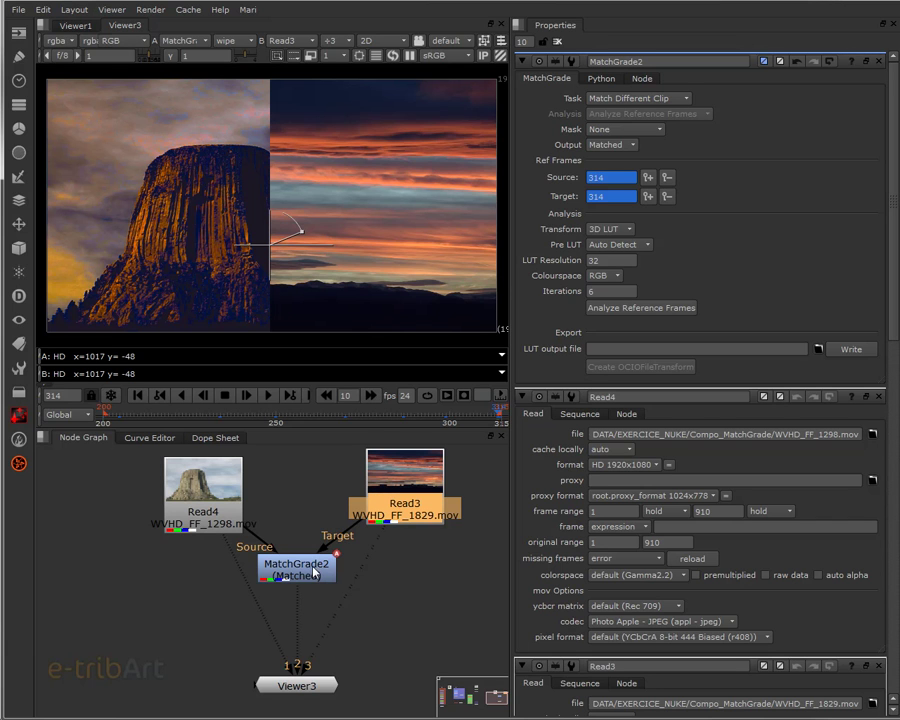
{"action": "left_click_drag", "start_coordinate": [407, 489], "coordinate": [450, 496]}
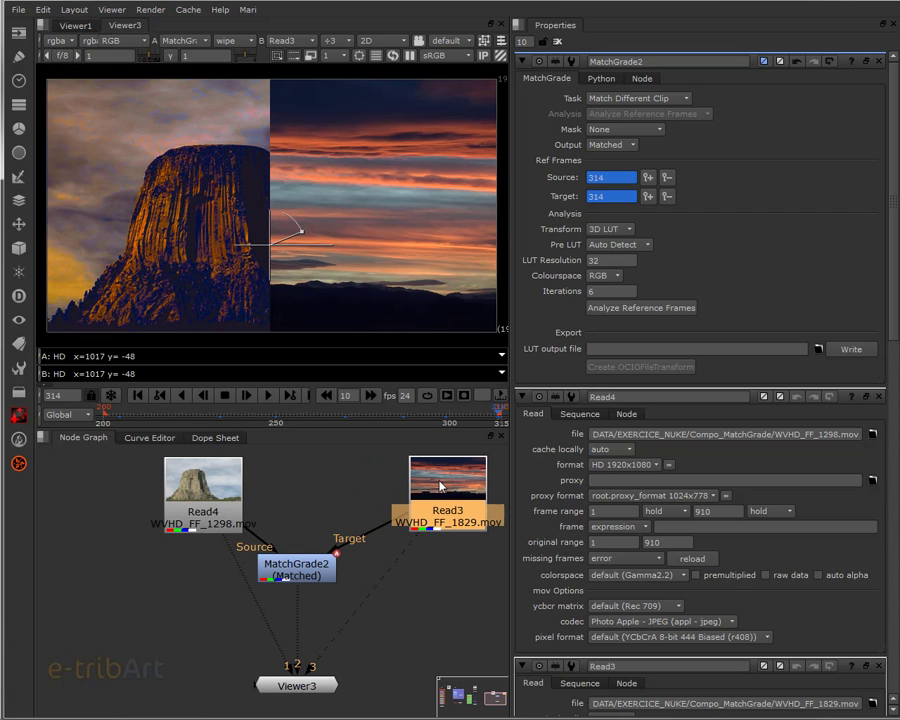
- Select MatchGrade2 and scrub through the timeline to compare the graded mountain with the sunset clip at several frames, ending on frame 215
{"action": "left_click", "coordinate": [295, 590]}
{"action": "left_click", "coordinate": [317, 622]}
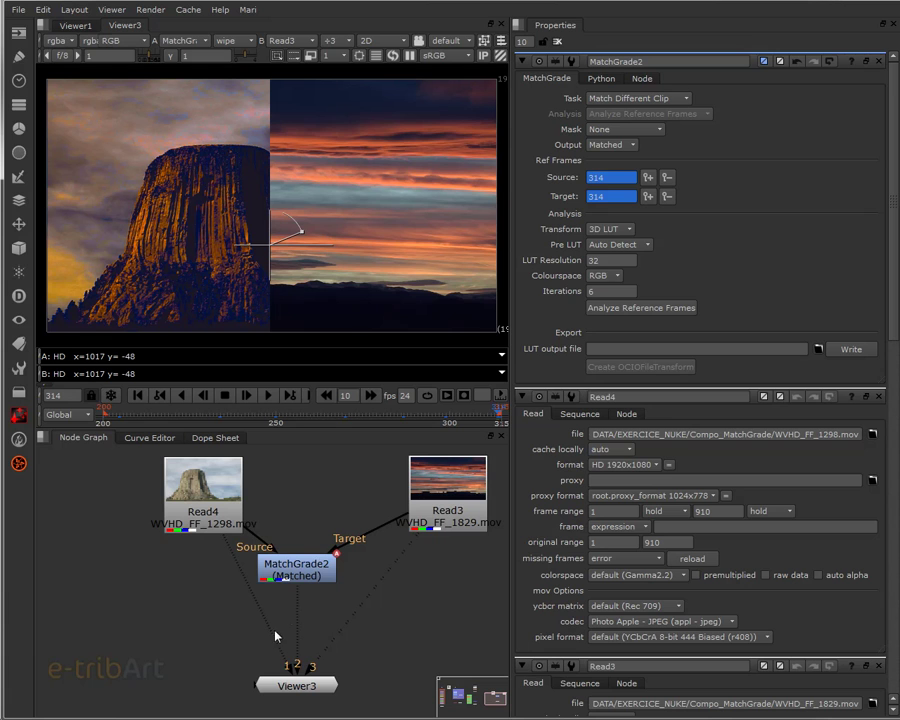
{"action": "left_click", "coordinate": [298, 578]}
{"action": "left_click", "coordinate": [323, 626]}
{"action": "left_click", "coordinate": [297, 568]}
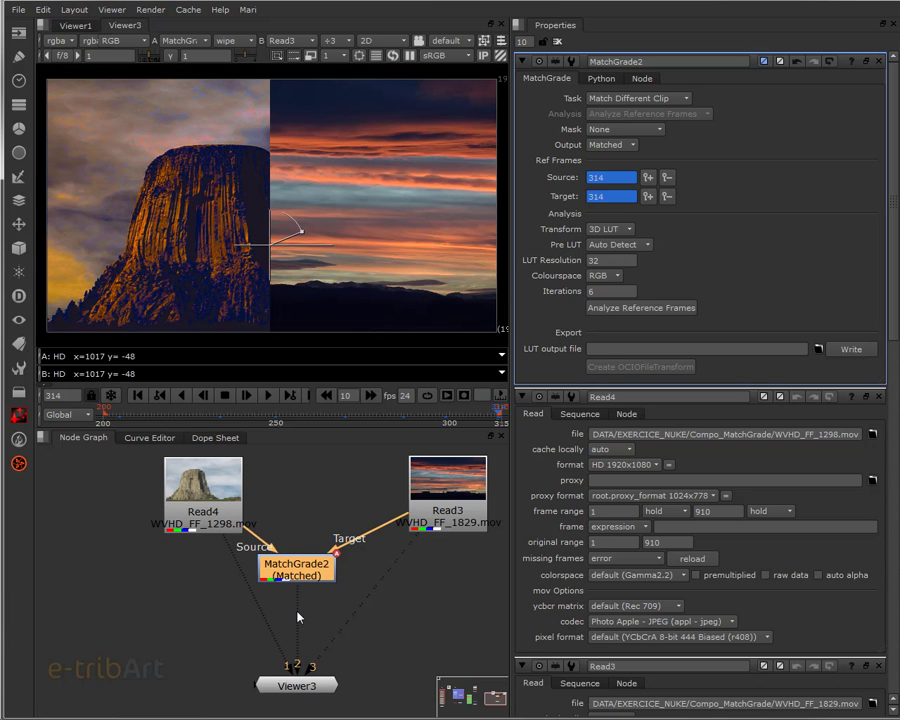
{"action": "left_click", "coordinate": [179, 412]}
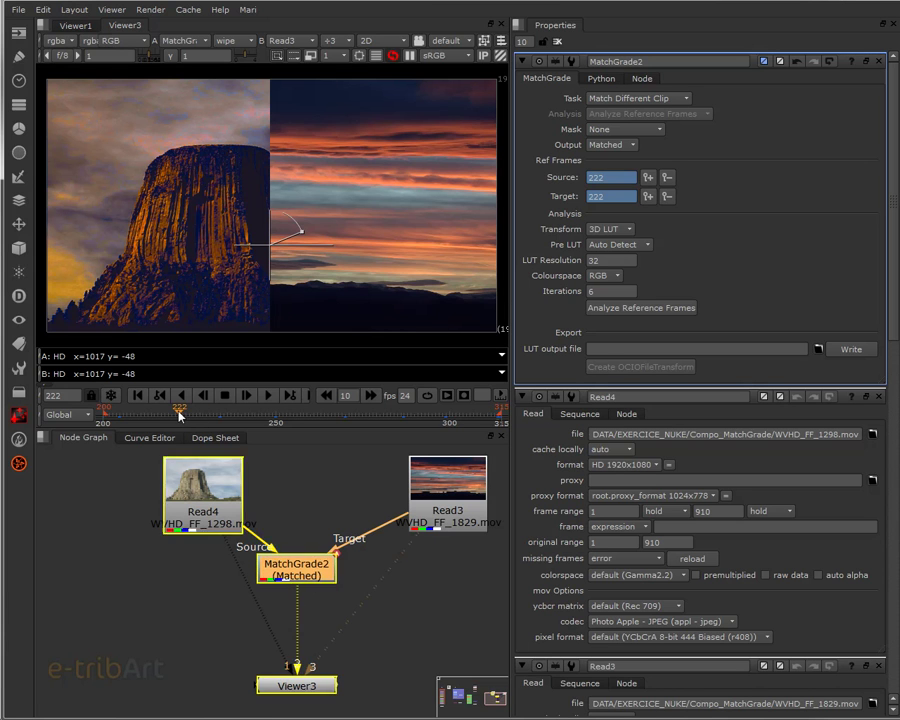
{"action": "left_click_drag", "start_coordinate": [179, 416], "coordinate": [348, 422]}
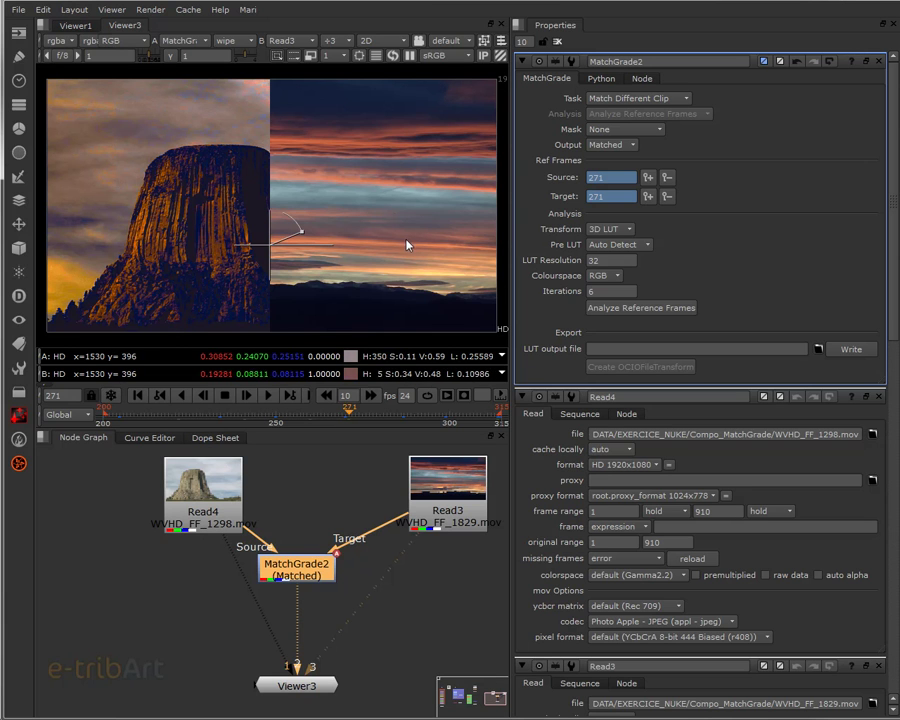
{"action": "left_click", "coordinate": [403, 418]}
{"action": "left_click", "coordinate": [419, 414]}
{"action": "left_click_drag", "start_coordinate": [419, 414], "coordinate": [252, 418]}
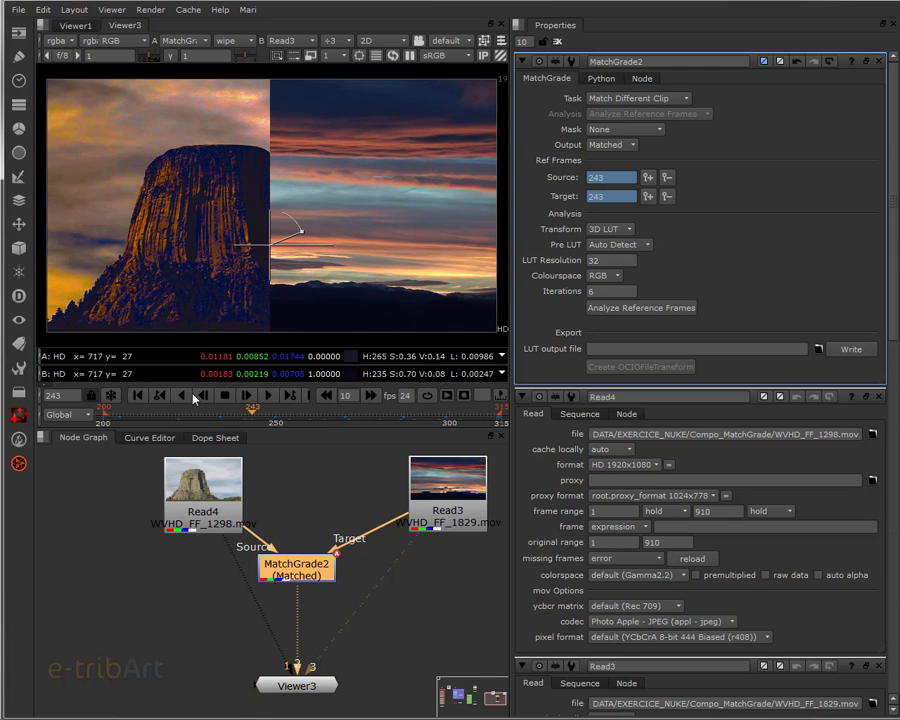
{"action": "left_click", "coordinate": [155, 418]}
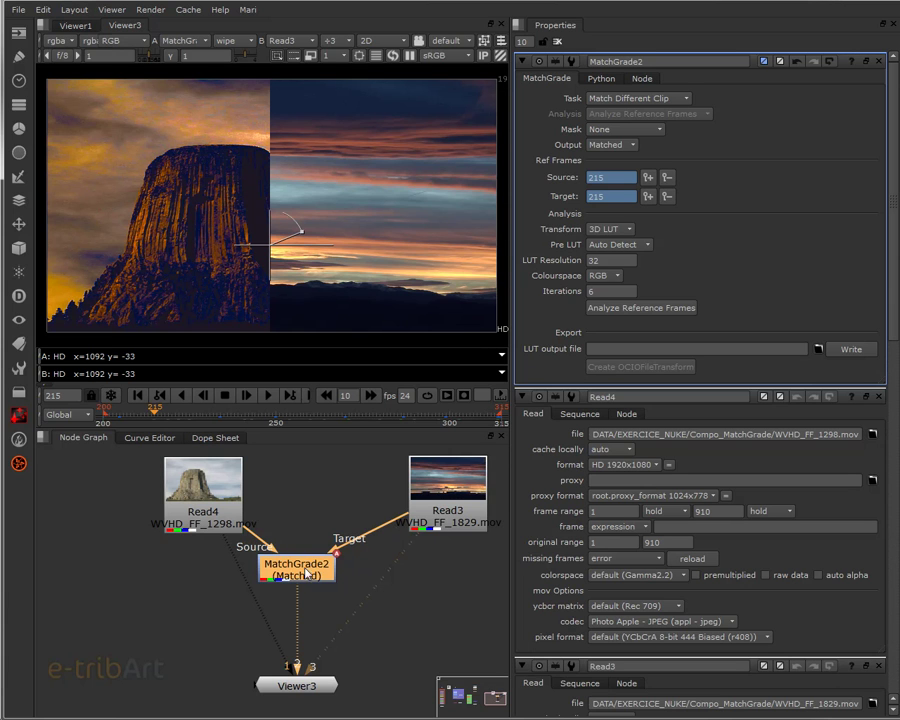
- Go to the complete compositing tree and display the Merge2 composite in Viewer1, framing the whole image
{"action": "scroll", "coordinate": [311, 567], "scroll_direction": "down", "scroll_amount": 2}
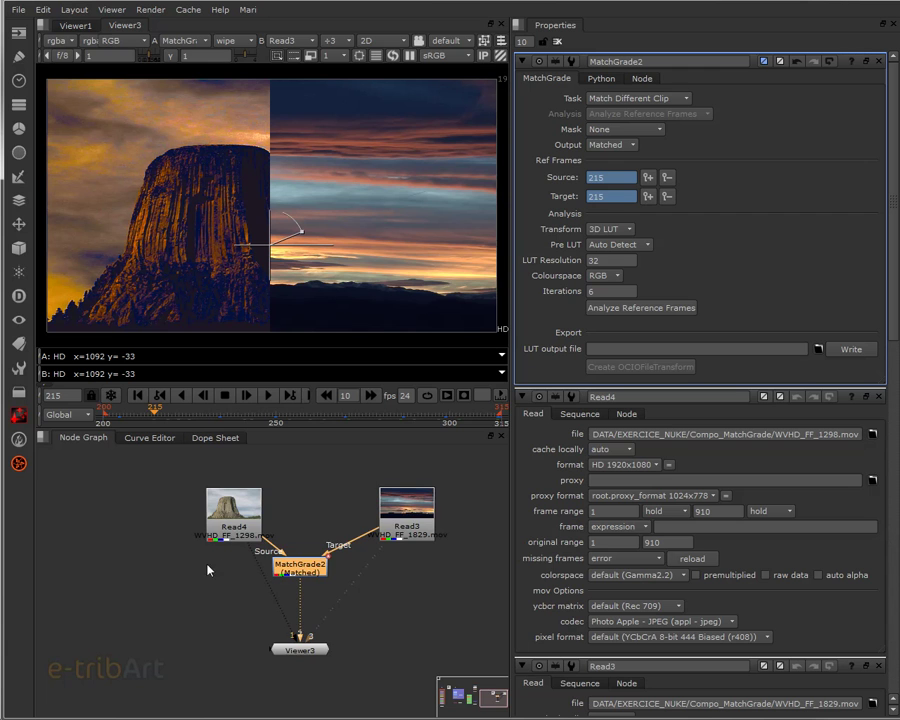
{"action": "middle_click_drag", "start_coordinate": [208, 570], "coordinate": [273, 577]}
{"action": "middle_click_drag", "start_coordinate": [344, 538], "coordinate": [478, 535]}
{"action": "middle_click_drag", "start_coordinate": [250, 530], "coordinate": [436, 540]}
{"action": "middle_click_drag", "start_coordinate": [182, 510], "coordinate": [313, 637]}
{"action": "scroll", "coordinate": [307, 630], "scroll_direction": "down", "scroll_amount": 3}
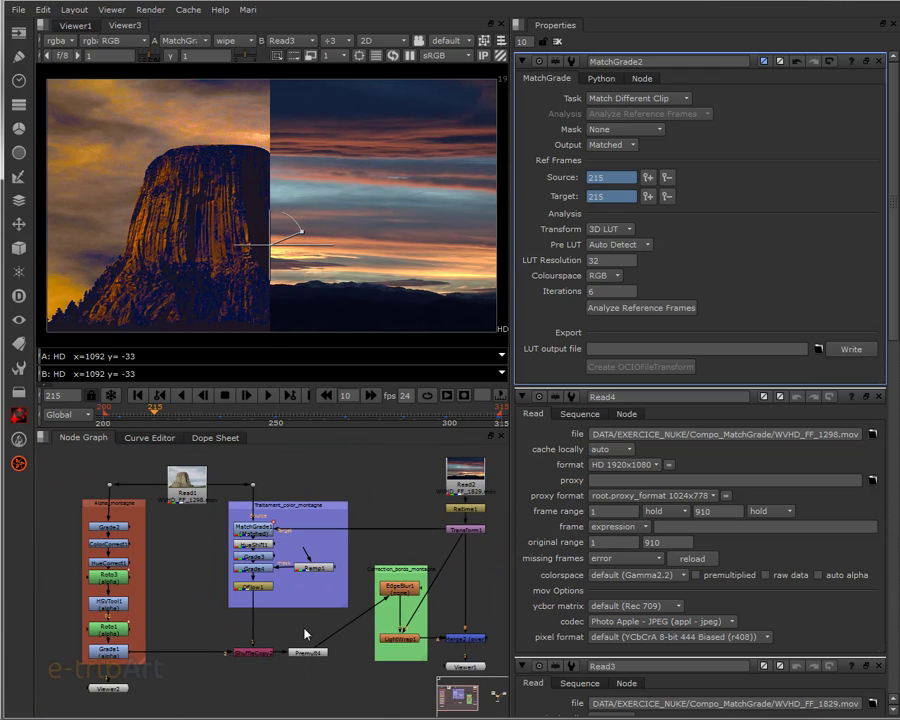
{"action": "left_click", "coordinate": [446, 653]}
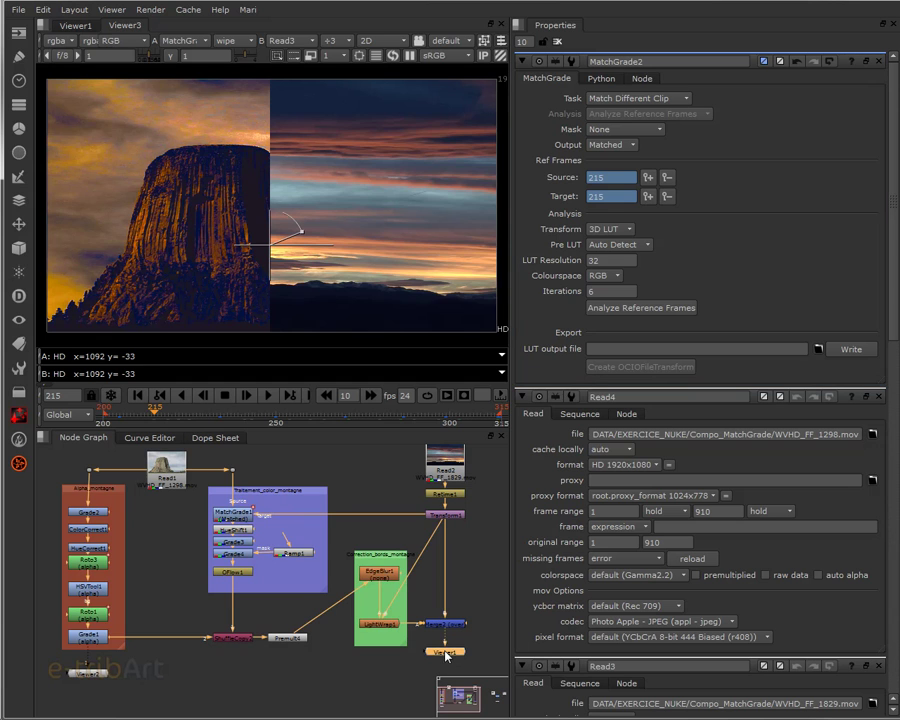
{"action": "key", "text": "1"}
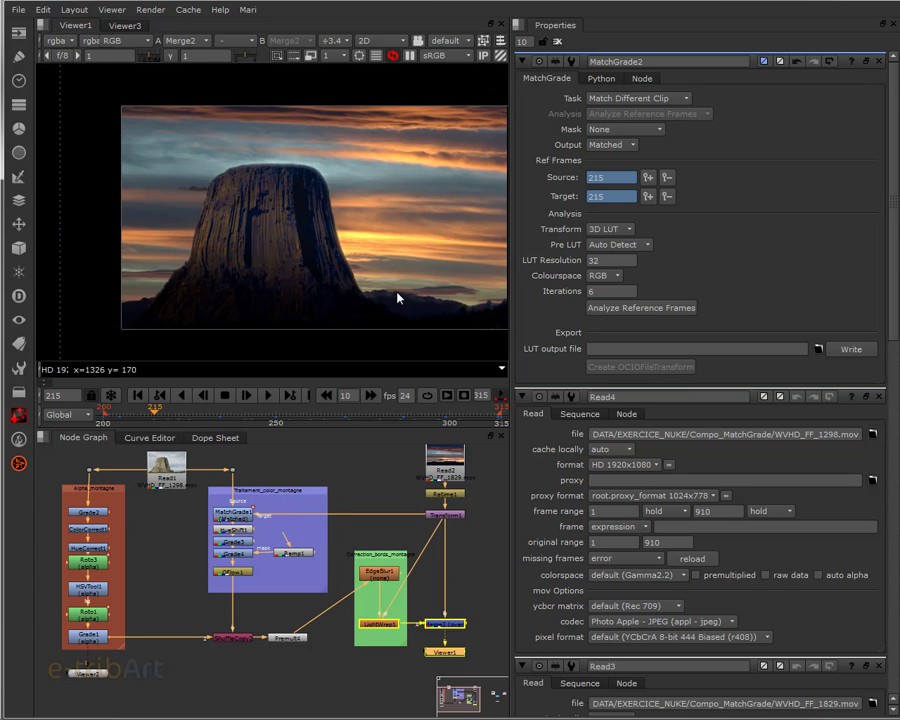
{"action": "middle_click_drag", "start_coordinate": [346, 298], "coordinate": [367, 283]}
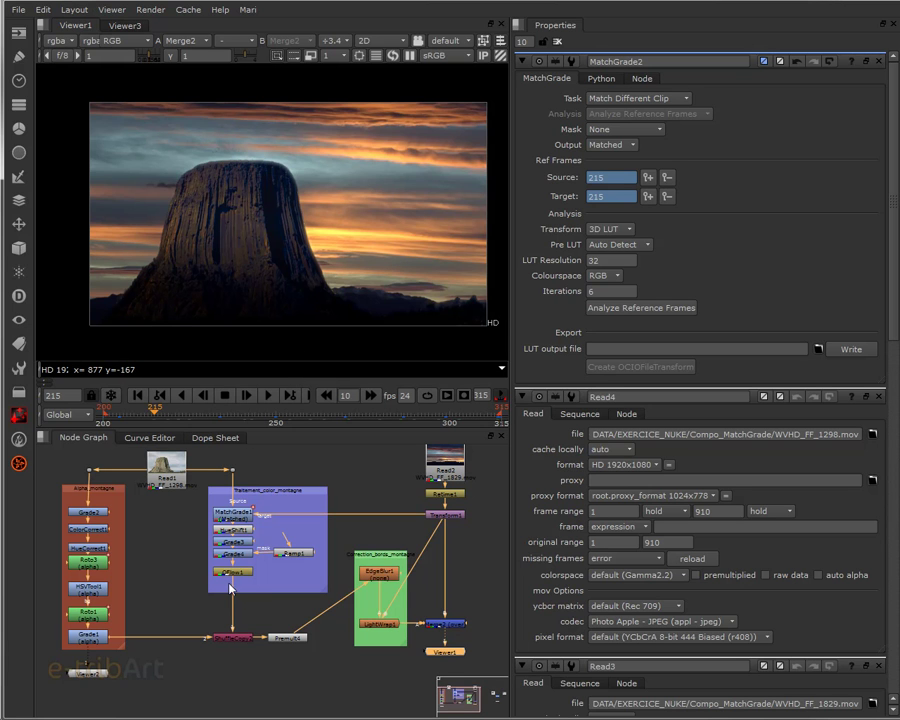
- Open Viewer2 to display the mountain's alpha matte from Grade1, and place its window clear of the node tree
{"action": "left_click", "coordinate": [115, 513]}
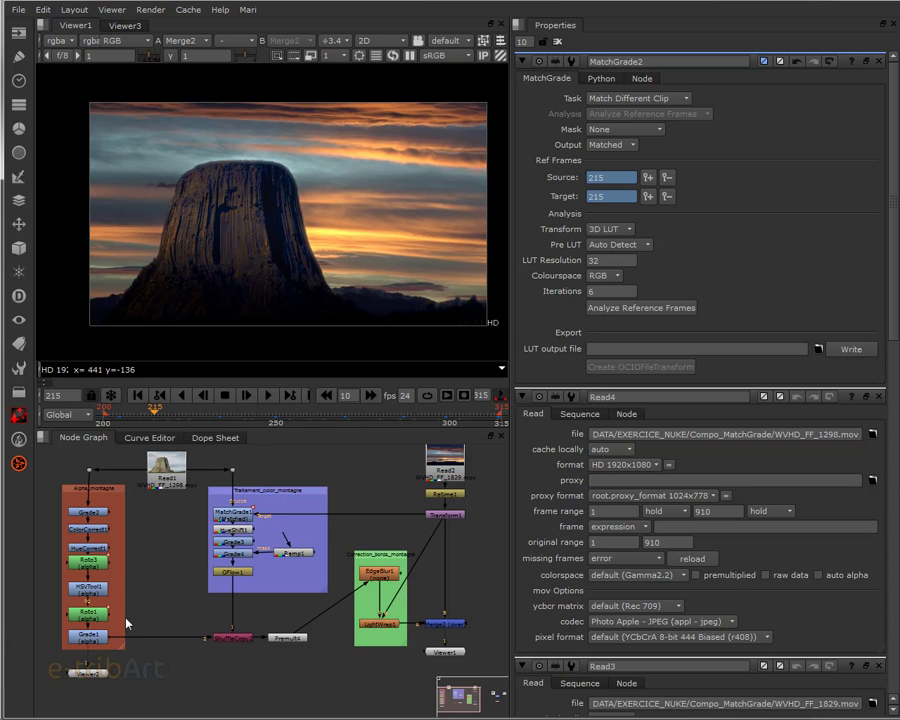
{"action": "left_click", "coordinate": [93, 640]}
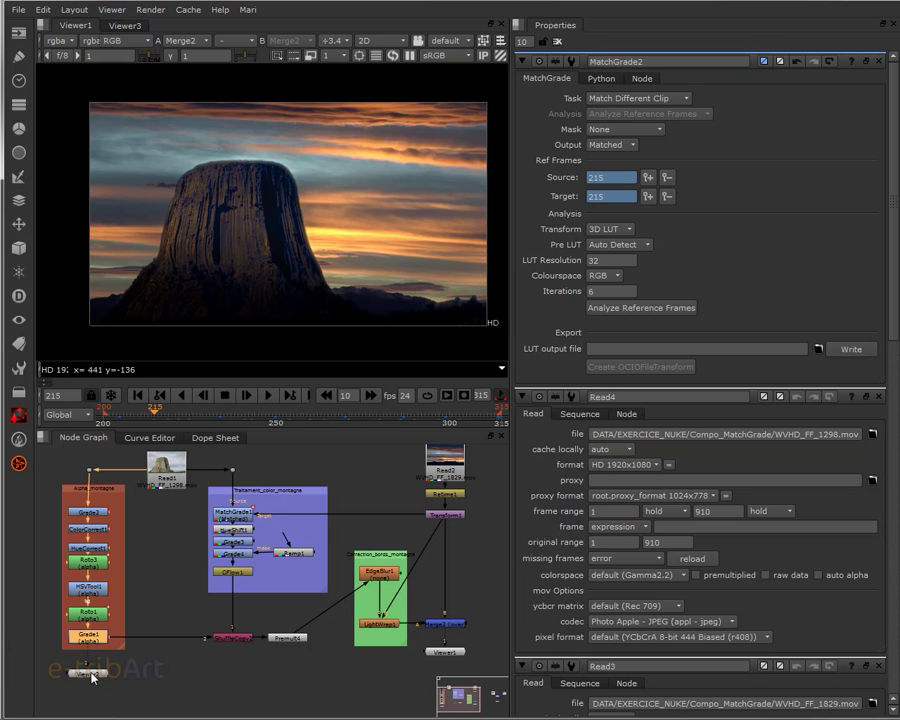
{"action": "left_click", "coordinate": [91, 674]}
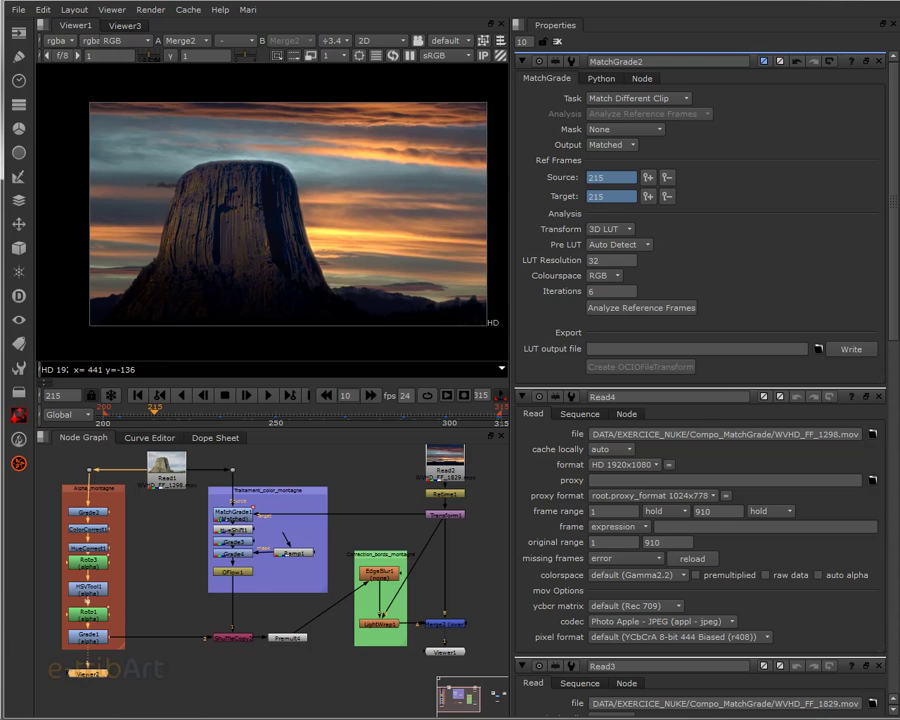
{"action": "double_click", "coordinate": [91, 674]}
{"action": "left_click_drag", "start_coordinate": [406, 105], "coordinate": [406, 51]}
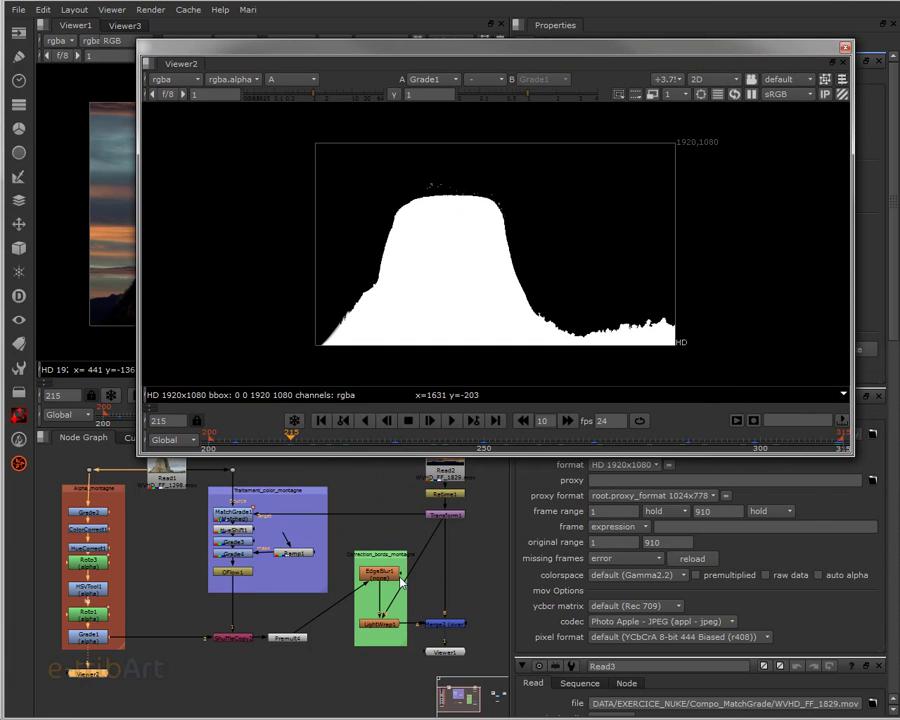
- Examine the Roto3, HSVTool1, ColorCorrect1 and HueCorrect1 nodes that build the matte in the Alpha_montagne group
{"action": "scroll", "coordinate": [211, 629], "scroll_direction": "up", "scroll_amount": 2}
{"action": "middle_click_drag", "start_coordinate": [147, 598], "coordinate": [263, 616]}
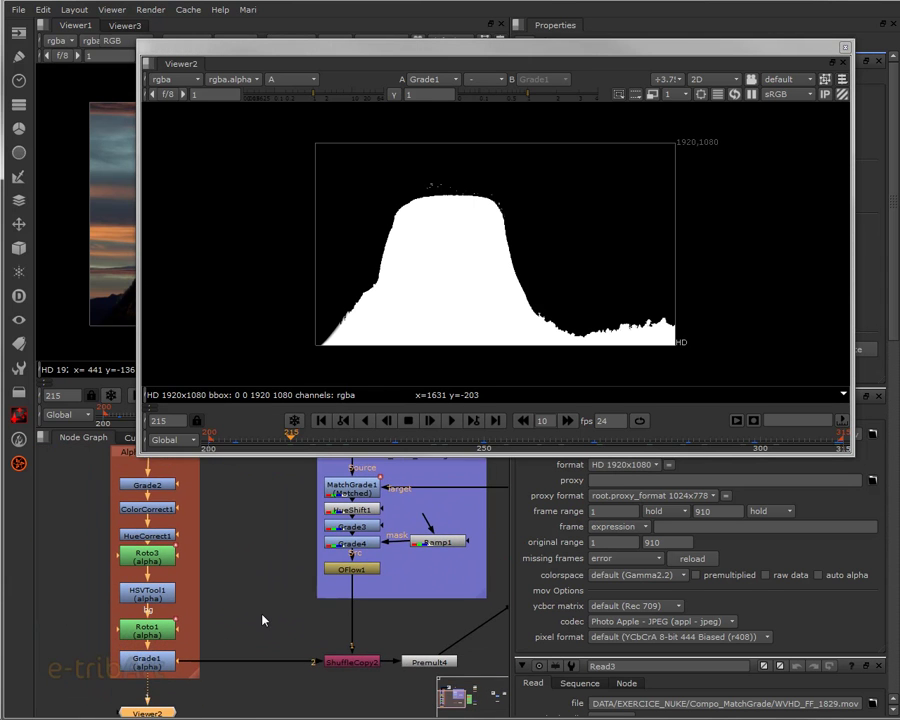
{"action": "scroll", "coordinate": [256, 616], "scroll_direction": "up", "scroll_amount": 2}
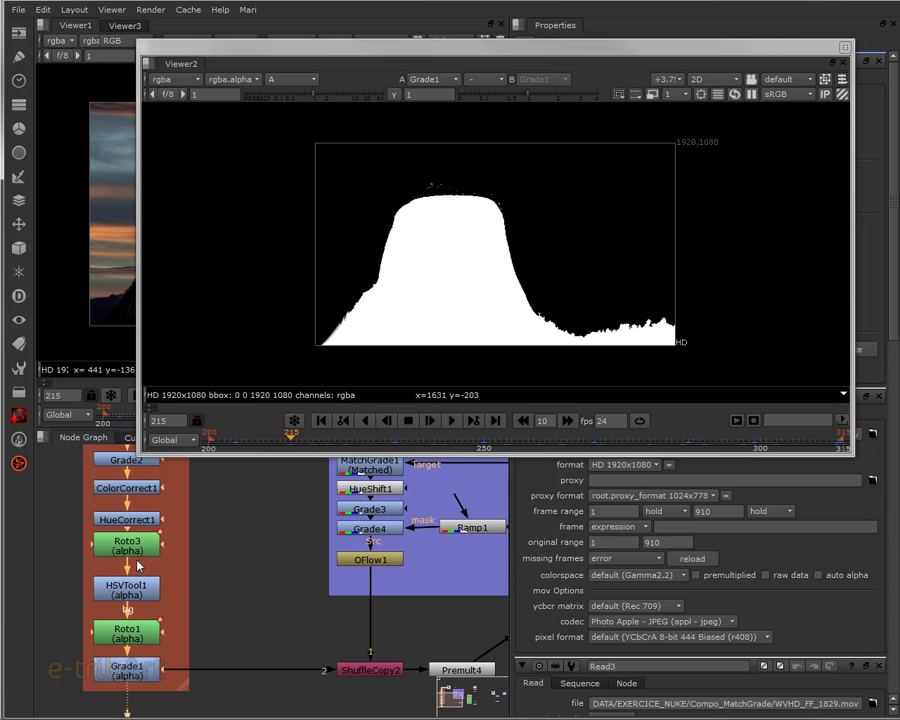
{"action": "left_click_drag", "start_coordinate": [140, 553], "coordinate": [139, 557]}
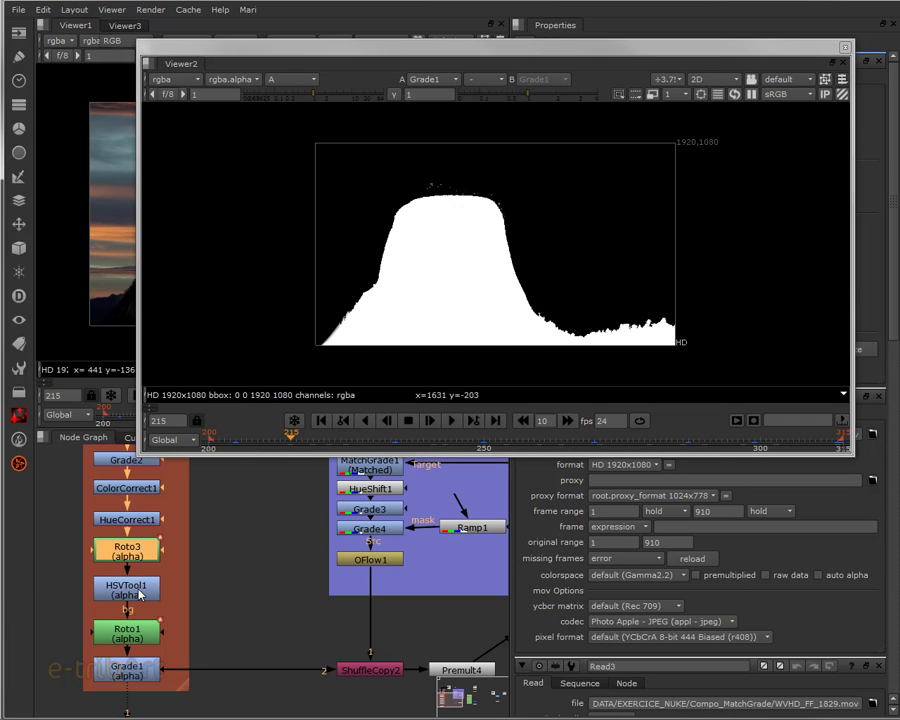
{"action": "left_click", "coordinate": [140, 594]}
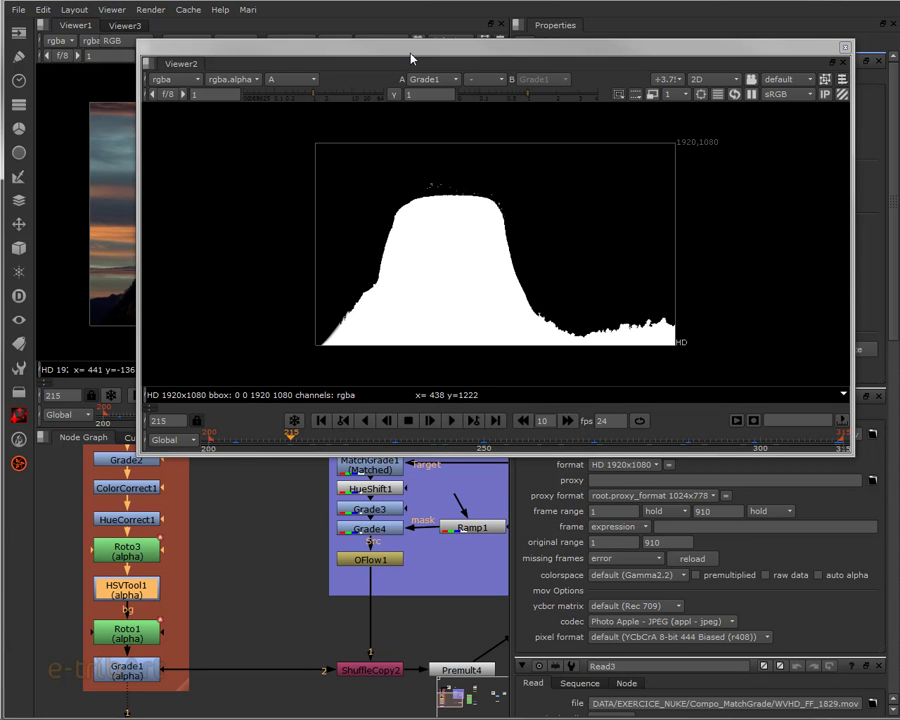
{"action": "left_click", "coordinate": [137, 491]}
{"action": "left_click", "coordinate": [137, 520]}
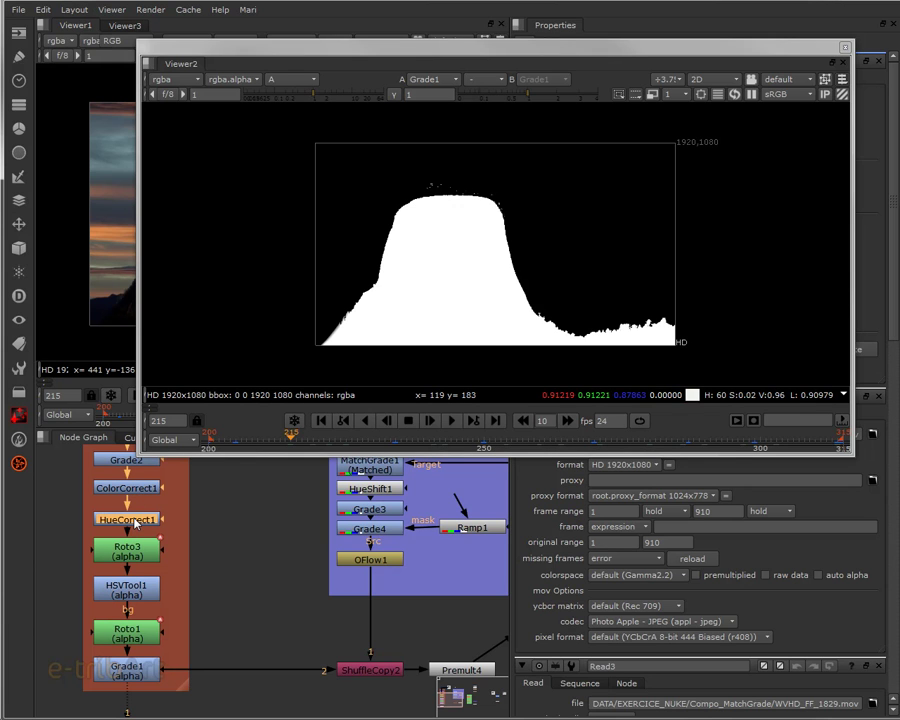
- Switch Viewer2 to RGB to inspect the contrasted mountain image, then return it to the alpha channel and dismiss the viewer window
{"action": "left_click", "coordinate": [290, 79]}
{"action": "left_click", "coordinate": [293, 121]}
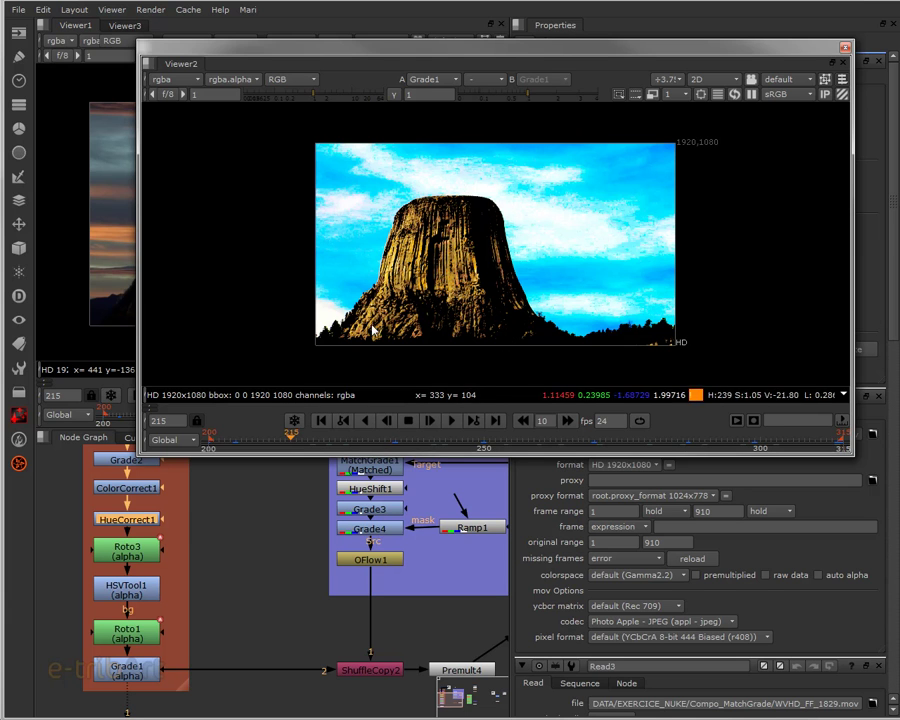
{"action": "left_click_drag", "start_coordinate": [438, 54], "coordinate": [450, 62]}
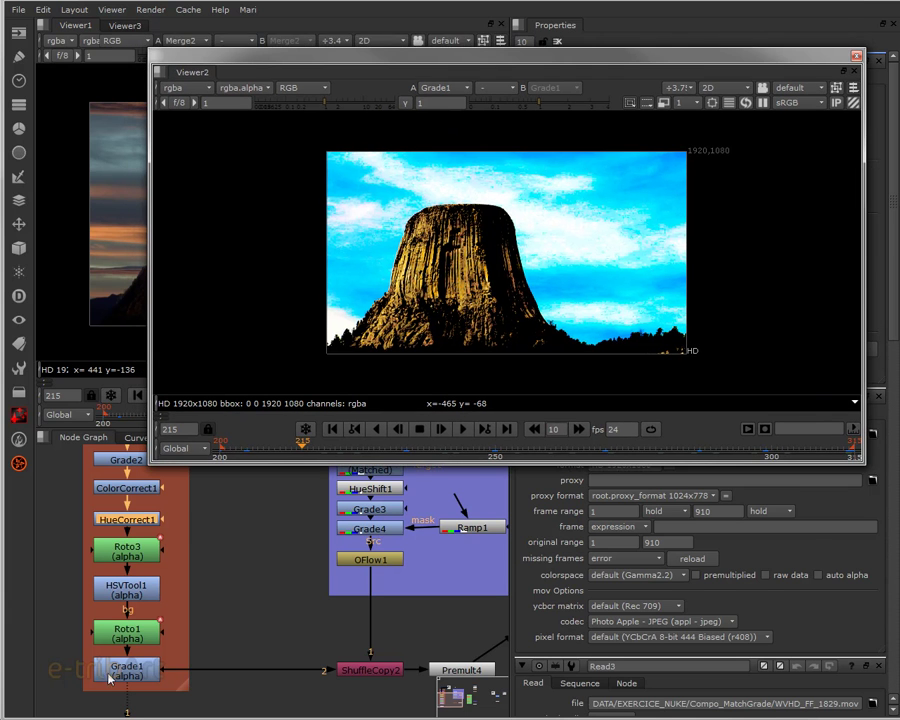
{"action": "left_click", "coordinate": [272, 89]}
{"action": "left_click", "coordinate": [286, 88]}
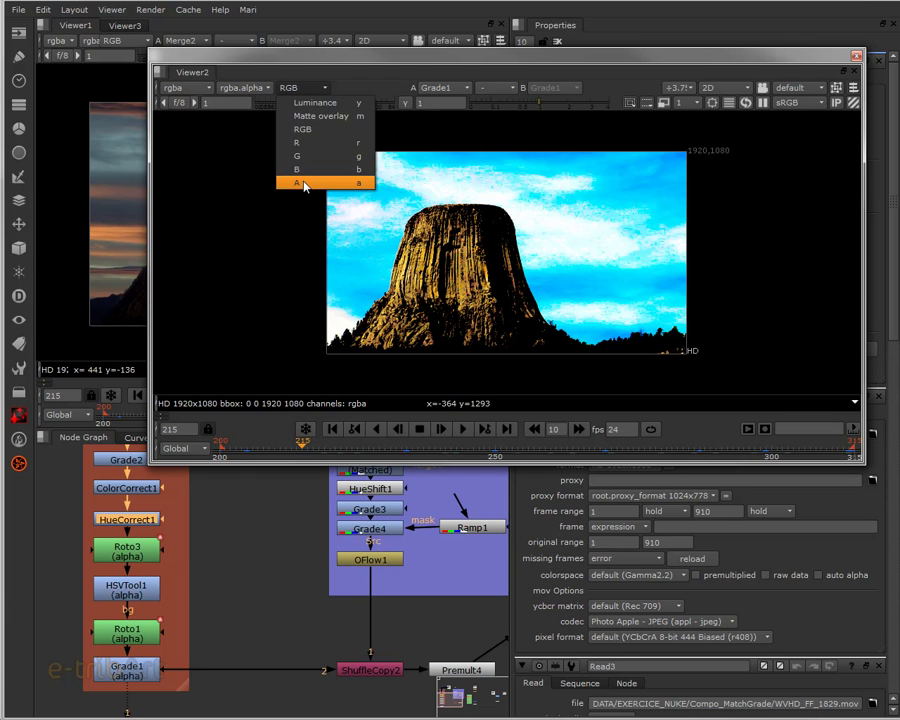
{"action": "left_click", "coordinate": [300, 182]}
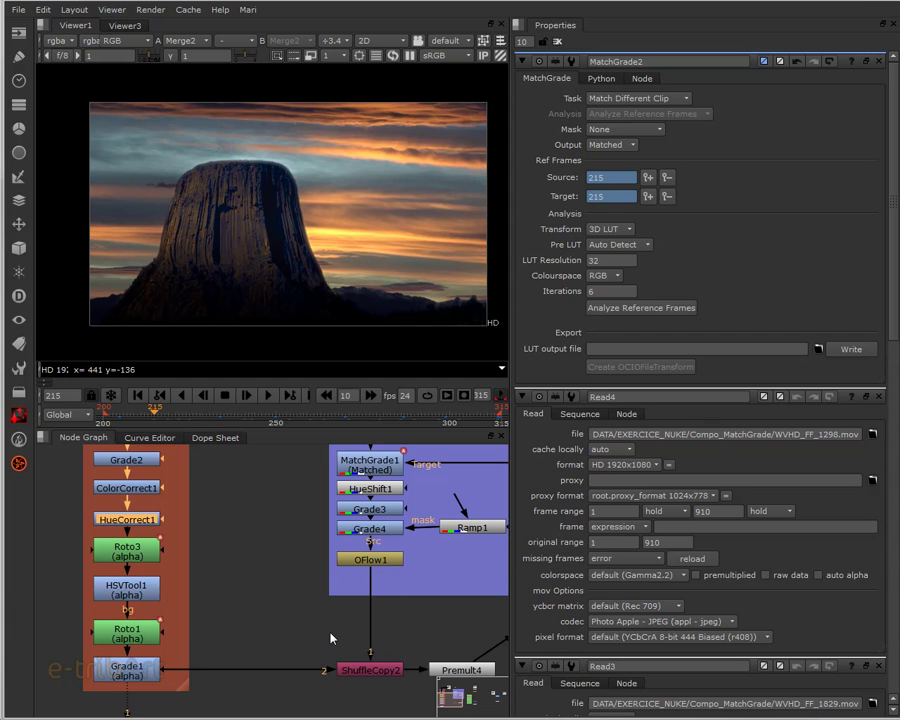
- Inspect how ShuffleCopy2 joins the Alpha_montagne and Traitement_color_montagne branches, tracing both back to Read1
{"action": "middle_click_drag", "start_coordinate": [344, 628], "coordinate": [257, 632]}
{"action": "left_click", "coordinate": [280, 672]}
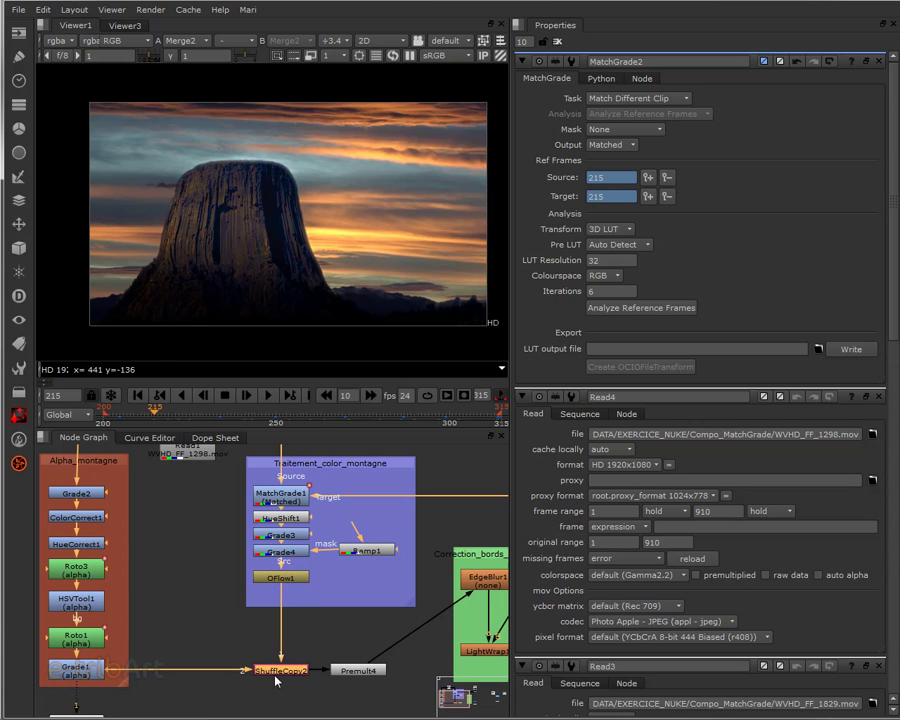
{"action": "middle_click_drag", "start_coordinate": [297, 646], "coordinate": [251, 598]}
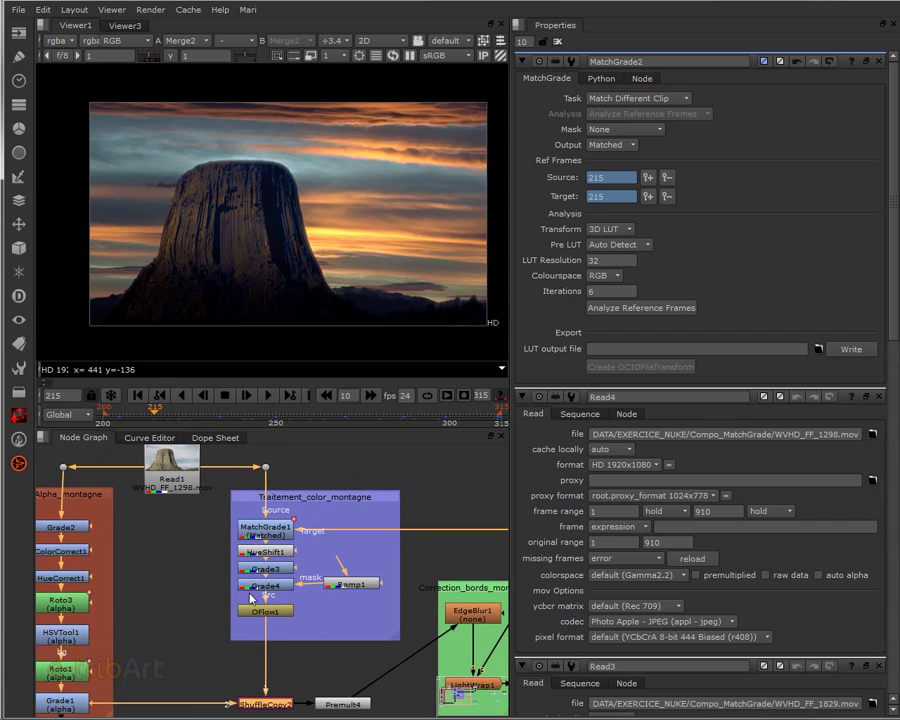
{"action": "left_click", "coordinate": [188, 485]}
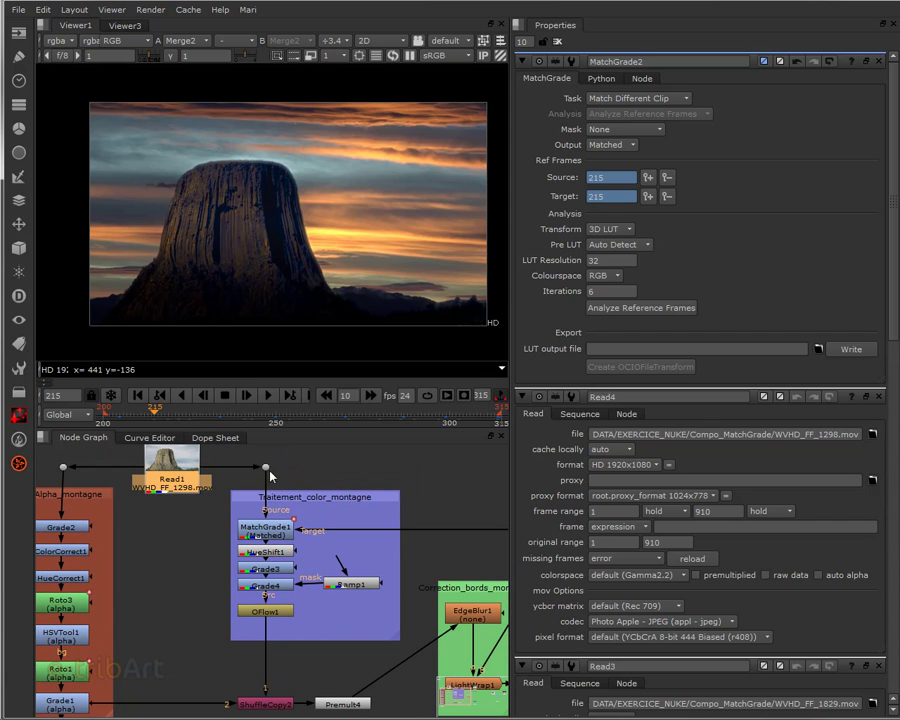
- Examine the mountain colour chain from MatchGrade1 through OFlow1 to ShuffleCopy2, alongside the Alpha_montagne branch
{"action": "left_click", "coordinate": [265, 532]}
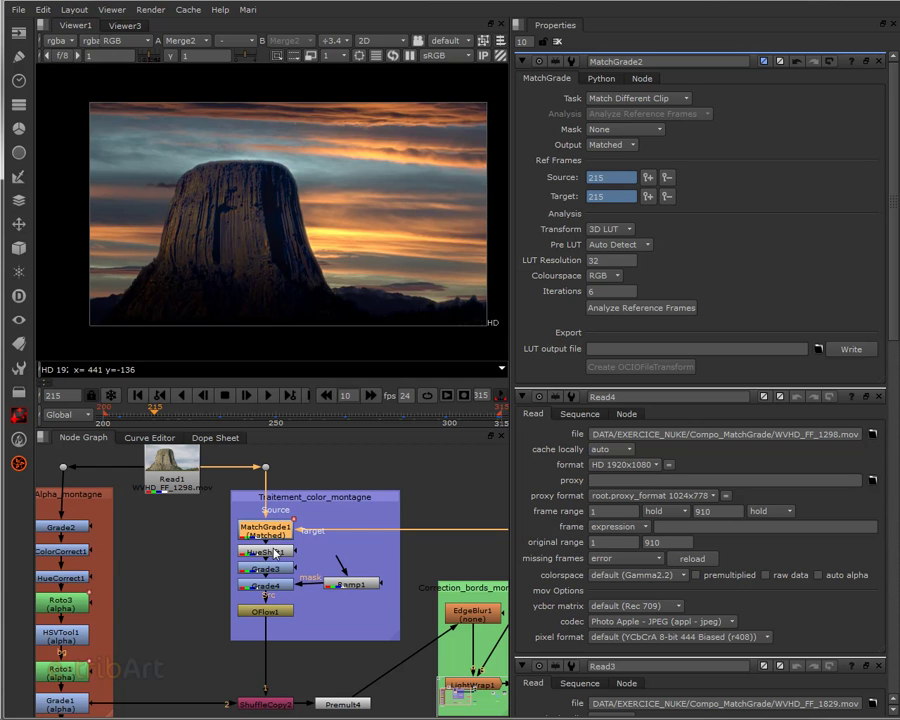
{"action": "left_click", "coordinate": [275, 624]}
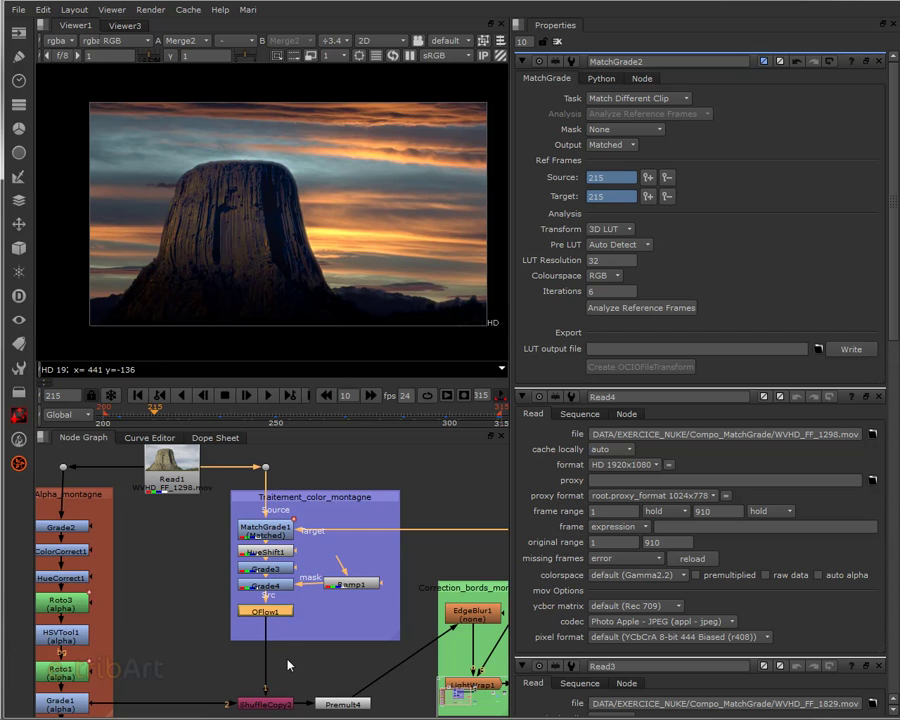
{"action": "middle_click_drag", "start_coordinate": [288, 664], "coordinate": [293, 639]}
{"action": "left_click", "coordinate": [281, 661]}
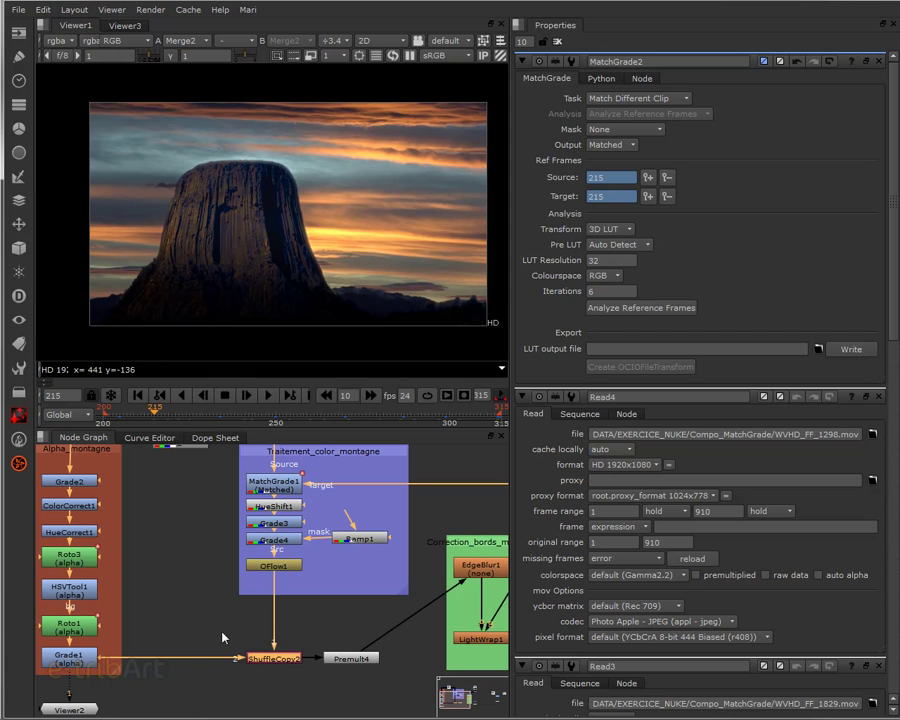
{"action": "middle_click_drag", "start_coordinate": [24, 470], "coordinate": [50, 484]}
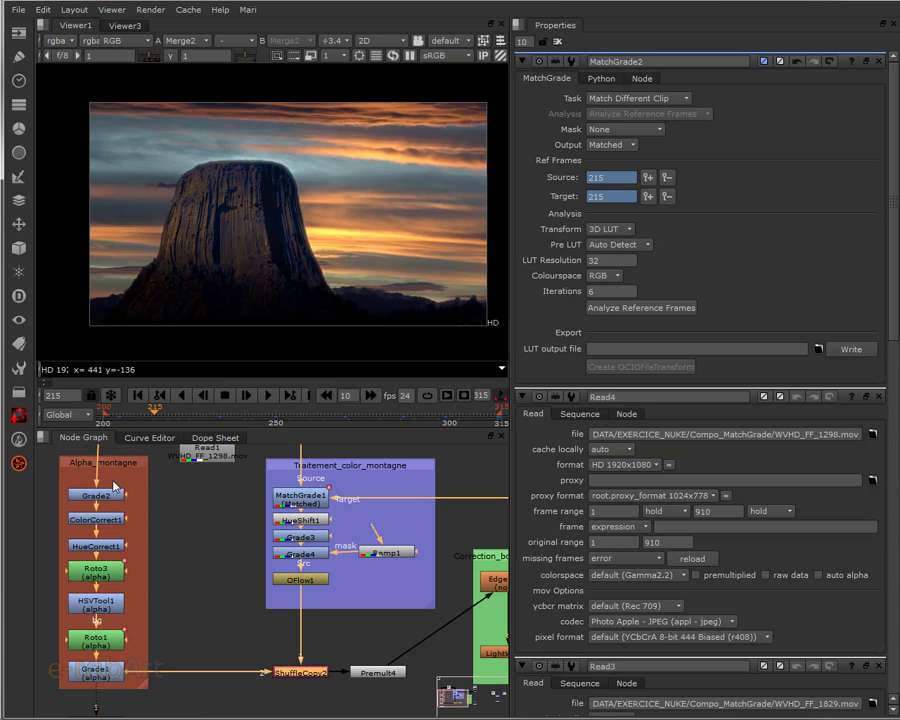
- Display the premultiplied mountain from Premult4 in Viewer2 and place the viewer window clear of the node tree
{"action": "left_click", "coordinate": [390, 674]}
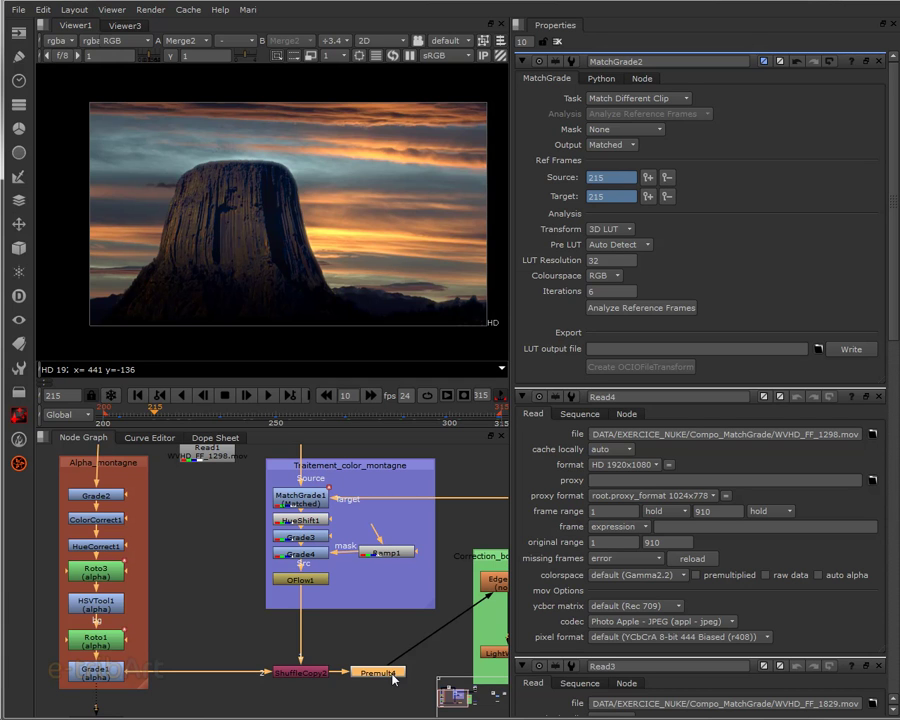
{"action": "left_click", "coordinate": [381, 681]}
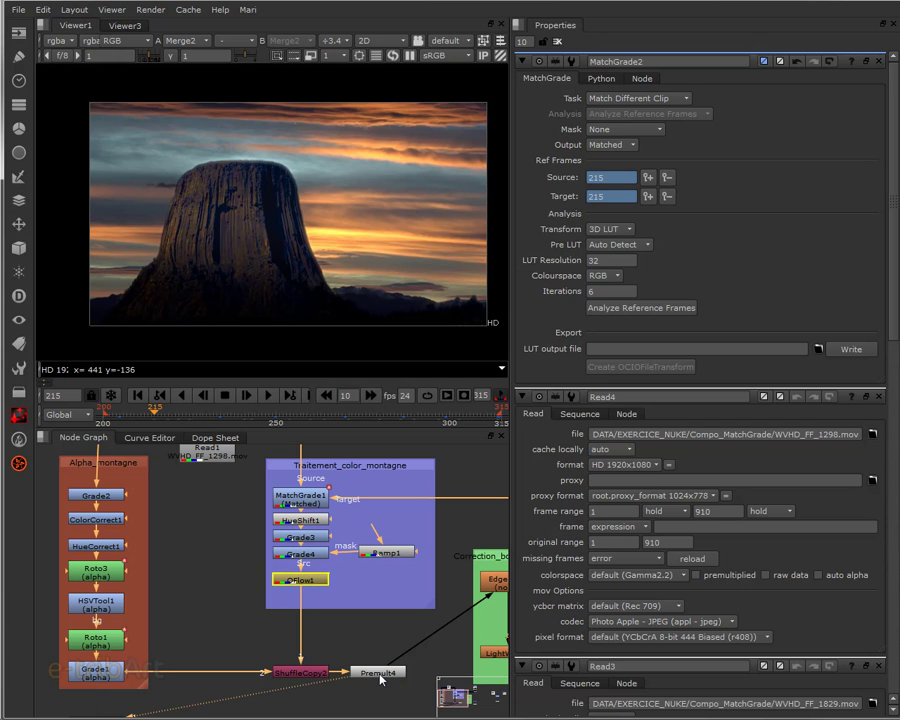
{"action": "middle_click_drag", "start_coordinate": [345, 639], "coordinate": [338, 604]}
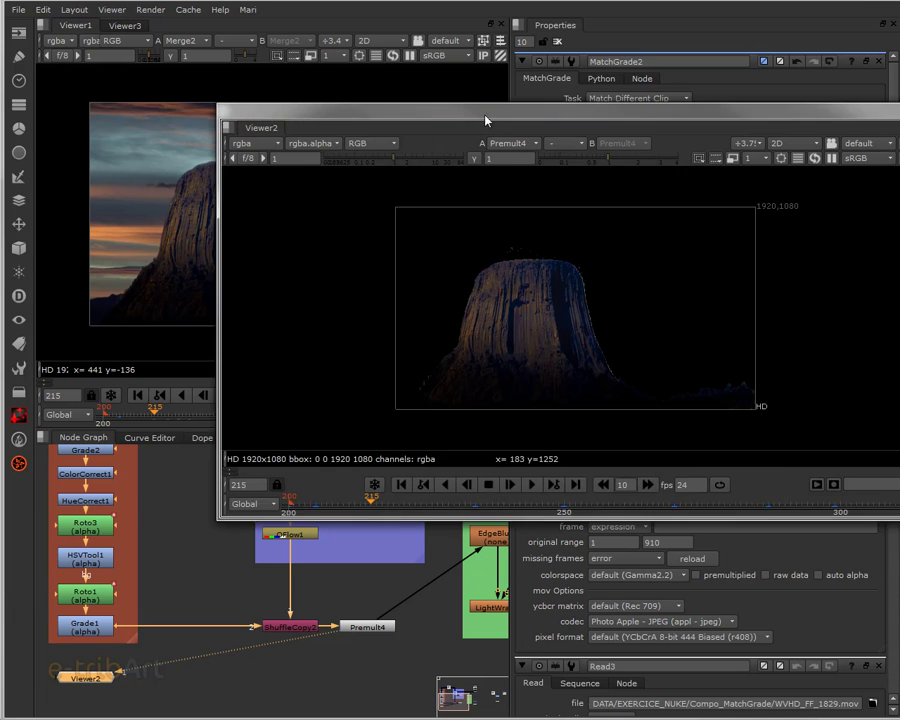
{"action": "left_click_drag", "start_coordinate": [484, 120], "coordinate": [420, 68]}
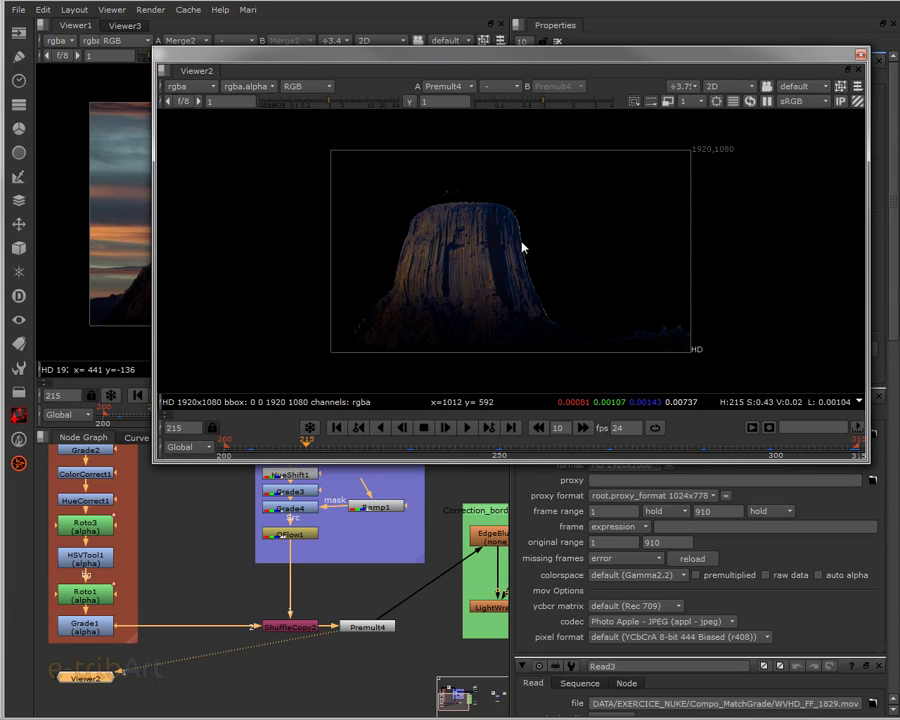
- Compare the mountain's edges in Viewer2 at EdgeBlur1 and at LightWrap1 in the Correction_bords_montagne group
{"action": "middle_click_drag", "start_coordinate": [424, 640], "coordinate": [331, 653]}
{"action": "left_click", "coordinate": [409, 558]}
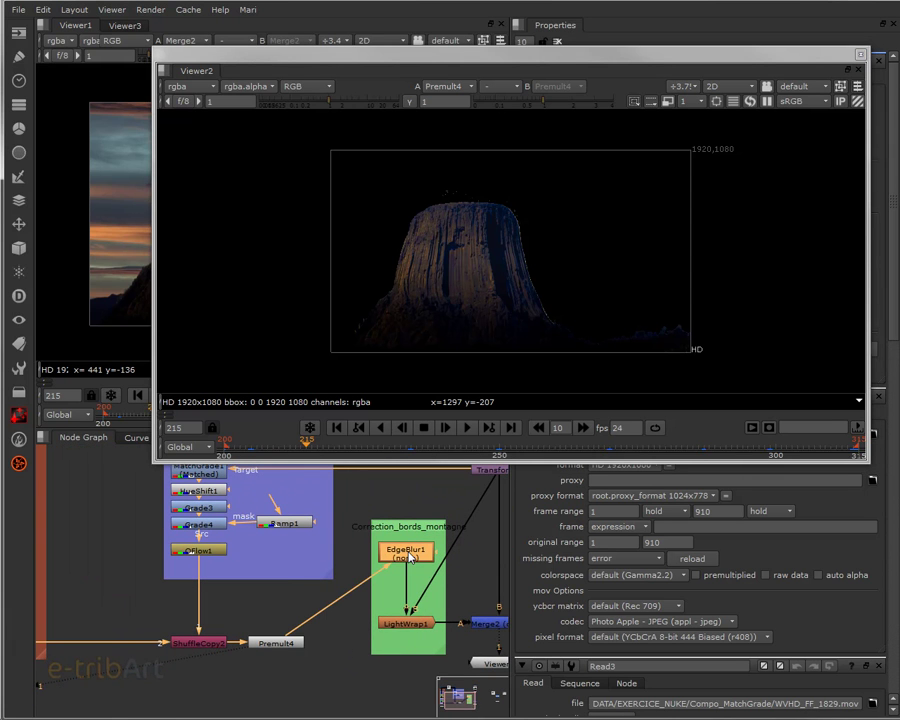
{"action": "key", "text": "1"}
{"action": "left_click", "coordinate": [404, 624]}
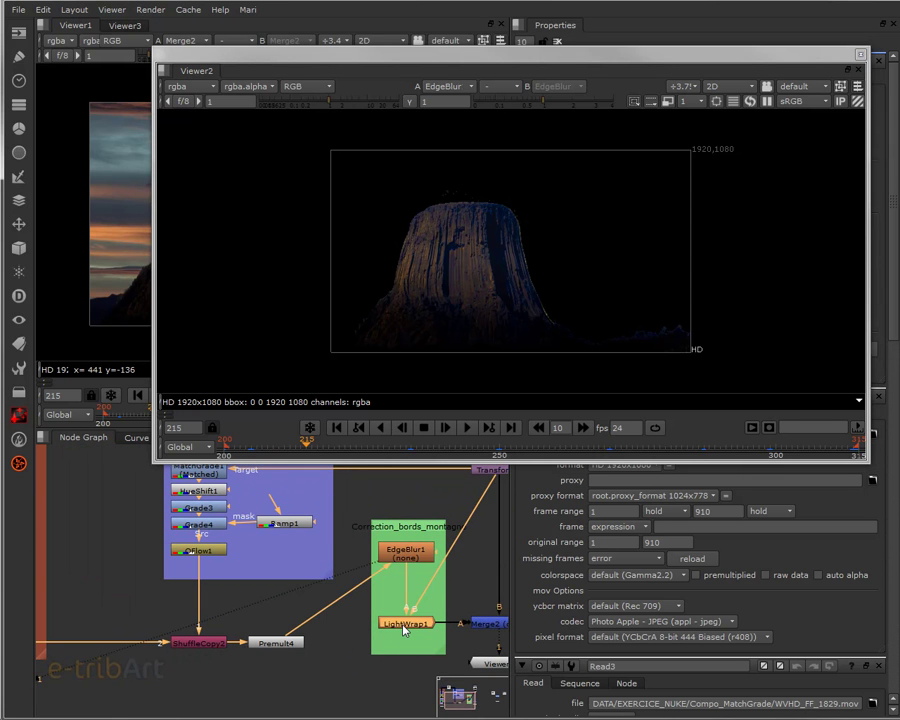
{"action": "key", "text": "1"}
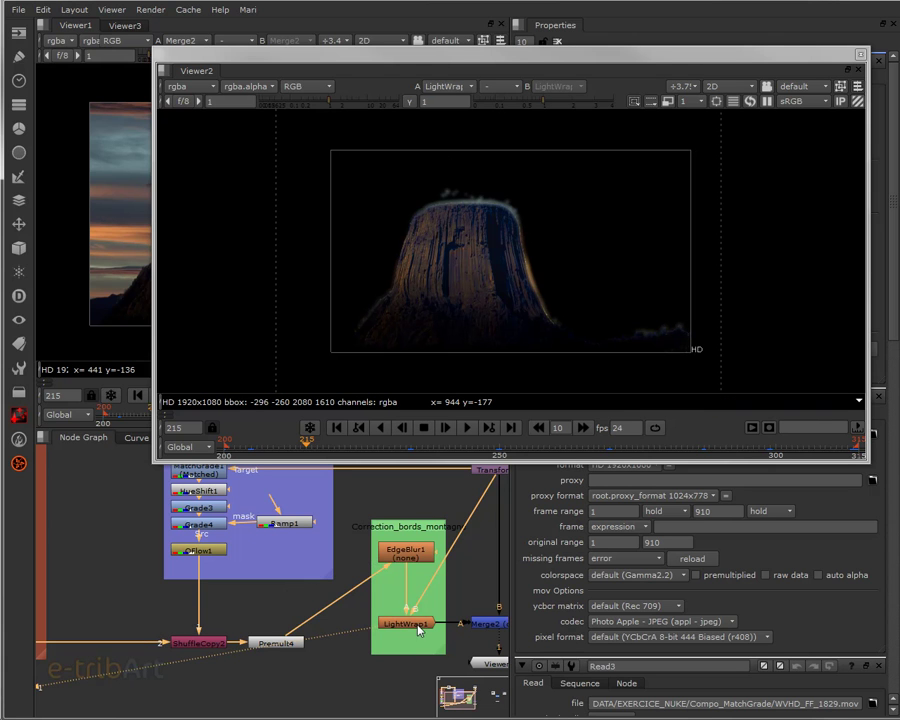
- Try zero intensity on LightWrap1, then set its Diffuse to 9.5 and Intensity to 3, moving Viewer2 off the node tree
{"action": "double_click", "coordinate": [198, 468]}
{"action": "left_click_drag", "start_coordinate": [612, 65], "coordinate": [521, 217]}
{"action": "left_click_drag", "start_coordinate": [660, 116], "coordinate": [640, 118]}
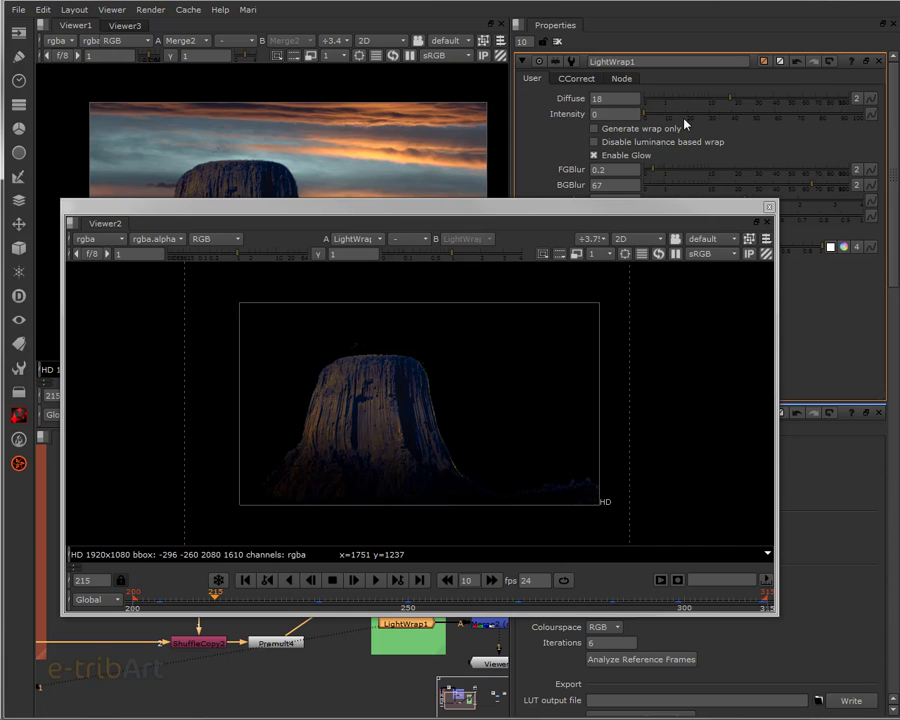
{"action": "left_click_drag", "start_coordinate": [730, 106], "coordinate": [577, 142]}
{"action": "left_click_drag", "start_coordinate": [700, 98], "coordinate": [707, 98]}
{"action": "left_click_drag", "start_coordinate": [650, 116], "coordinate": [652, 119]}
{"action": "left_click_drag", "start_coordinate": [408, 209], "coordinate": [162, 10]}
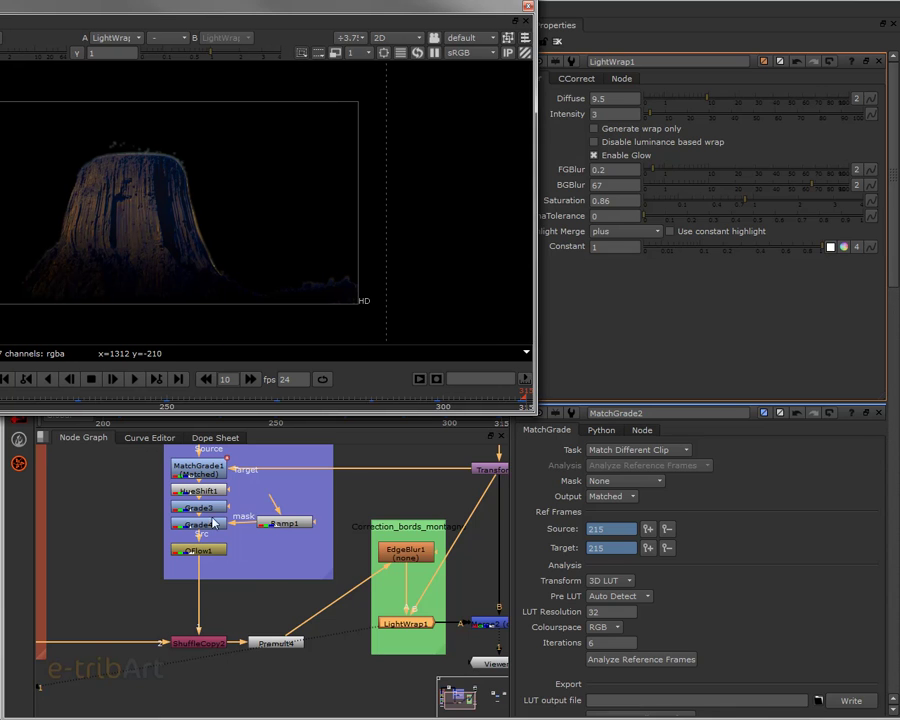
- Display MatchGrade1's result in Viewer2, open its properties, and inspect the alpha branch ending in Grade1
{"action": "middle_click_drag", "start_coordinate": [198, 467], "coordinate": [246, 507]}
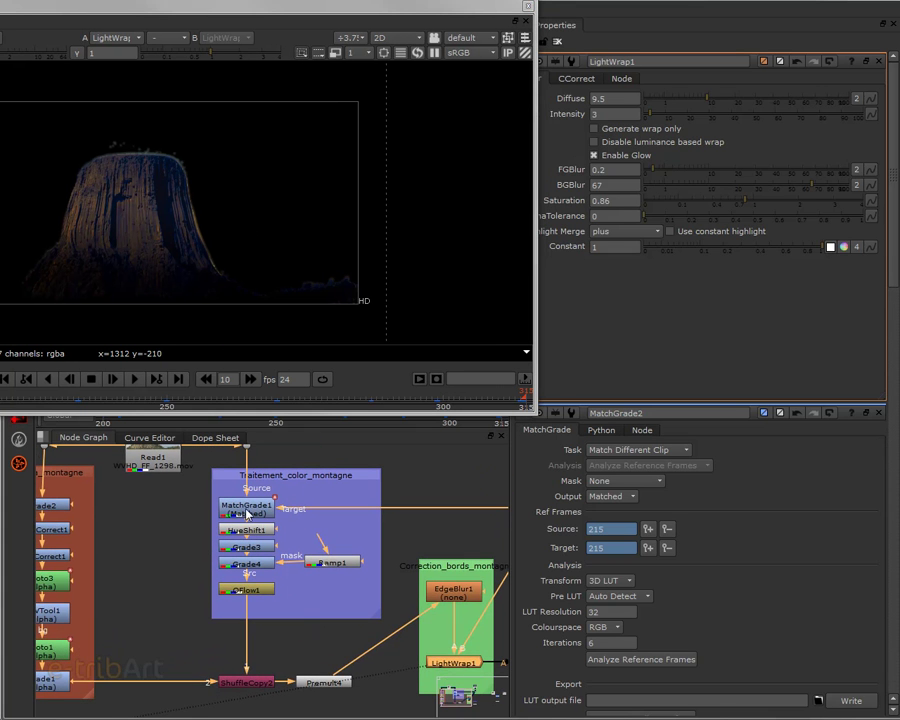
{"action": "left_click", "coordinate": [246, 507]}
{"action": "key", "text": "1"}
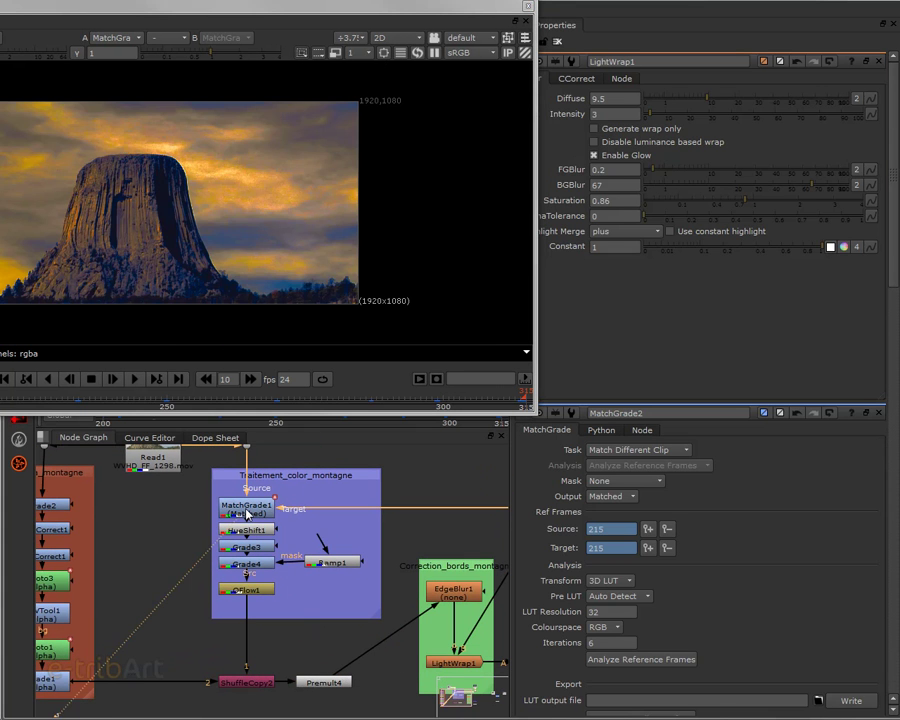
{"action": "left_click_drag", "start_coordinate": [206, 14], "coordinate": [230, 22]}
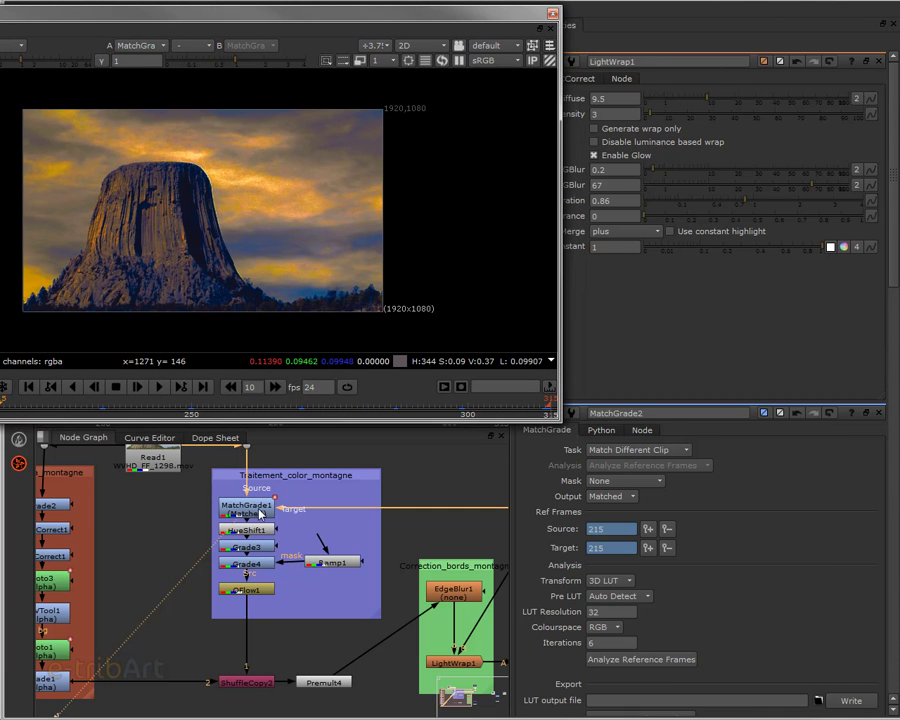
{"action": "double_click", "coordinate": [258, 511]}
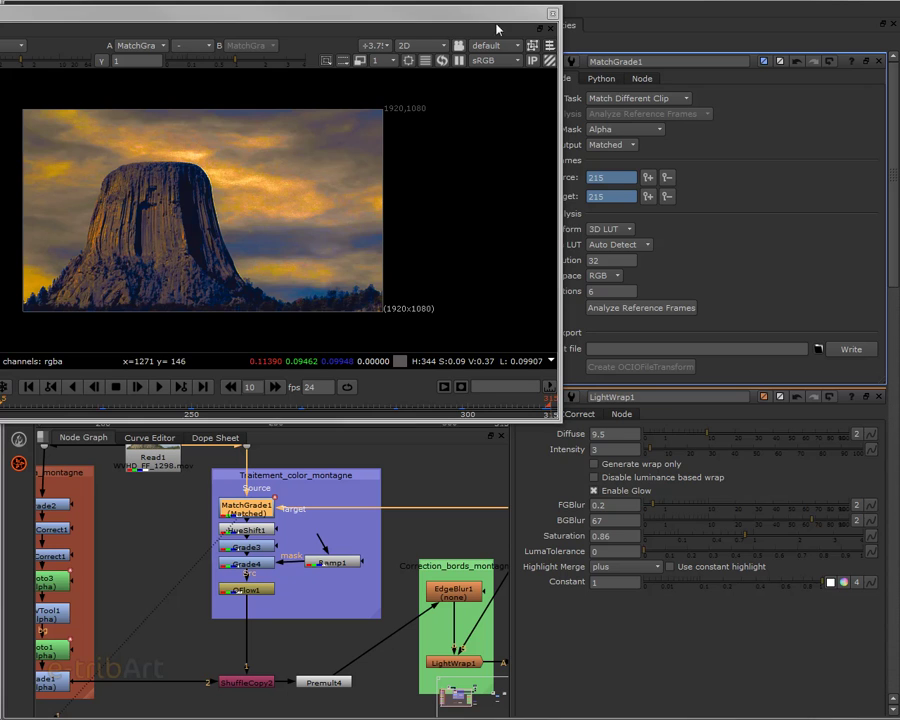
{"action": "left_click_drag", "start_coordinate": [497, 30], "coordinate": [489, 32]}
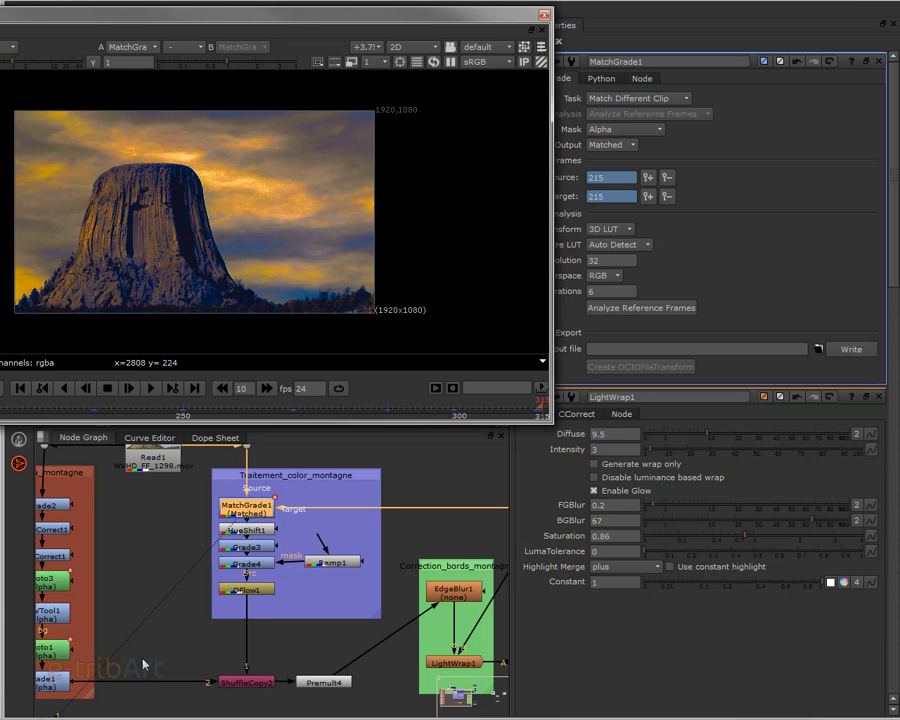
{"action": "middle_click_drag", "start_coordinate": [167, 643], "coordinate": [201, 648]}
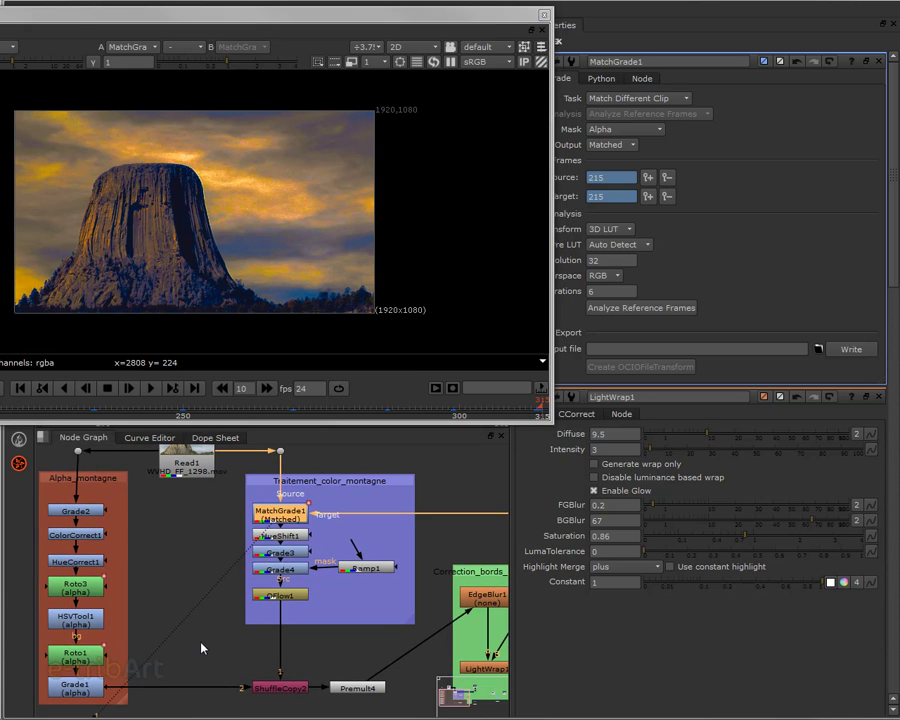
{"action": "left_click", "coordinate": [78, 690]}
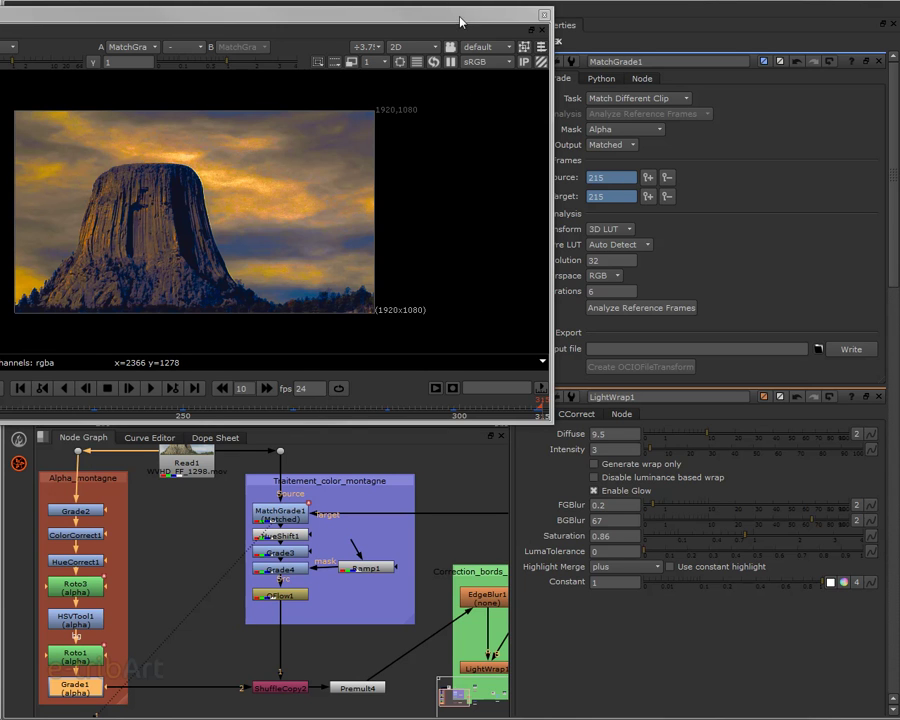
- Set MatchGrade1's Mask to None and analyze the reference frames again
{"action": "left_click_drag", "start_coordinate": [459, 20], "coordinate": [406, 25]}
{"action": "left_click", "coordinate": [622, 129]}
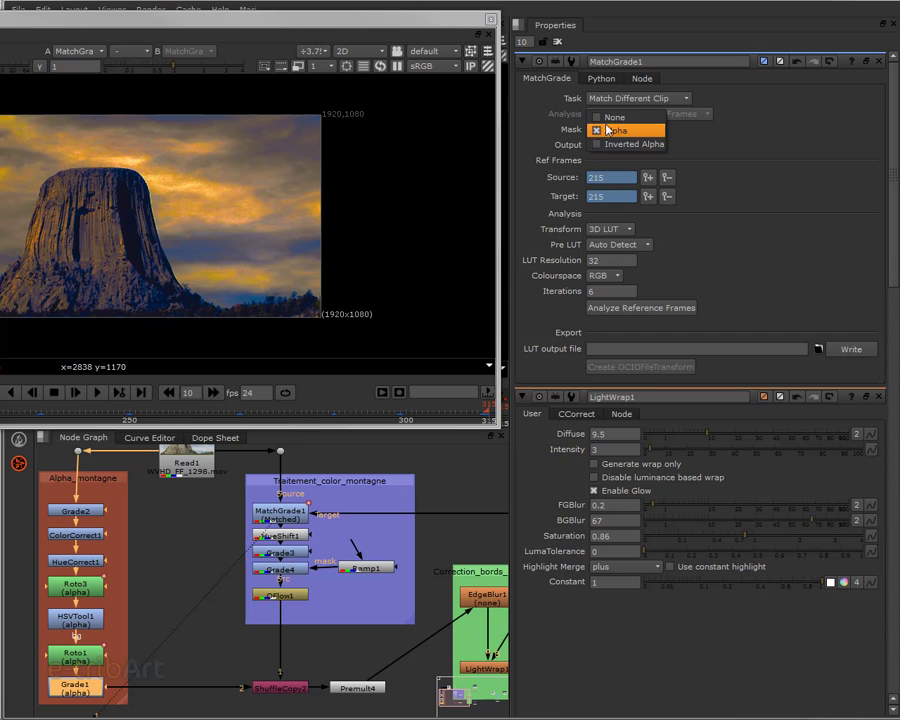
{"action": "left_click", "coordinate": [610, 114]}
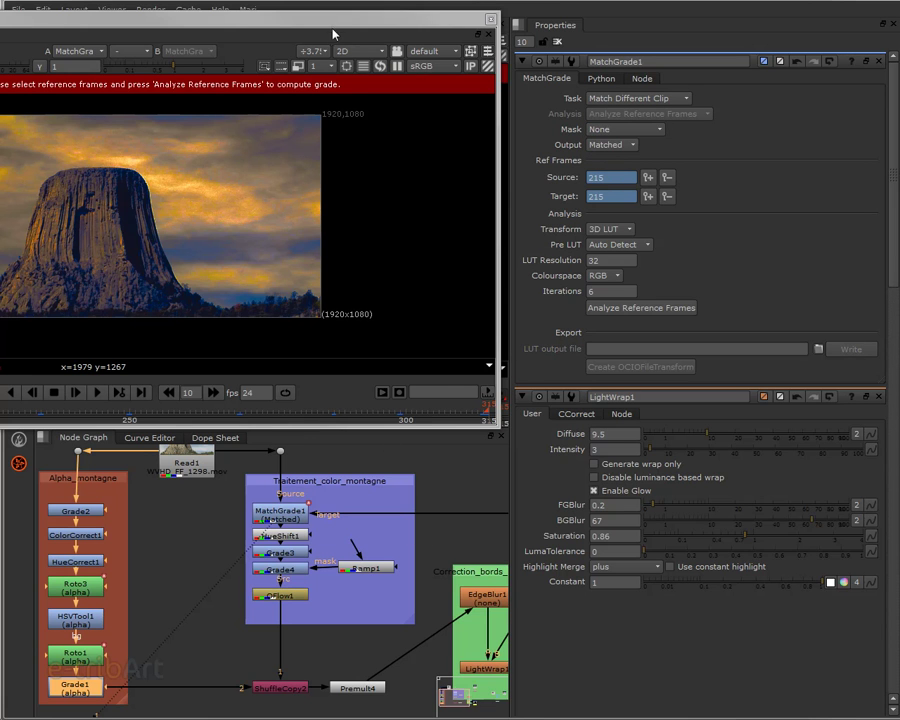
{"action": "left_click_drag", "start_coordinate": [330, 20], "coordinate": [348, 20]}
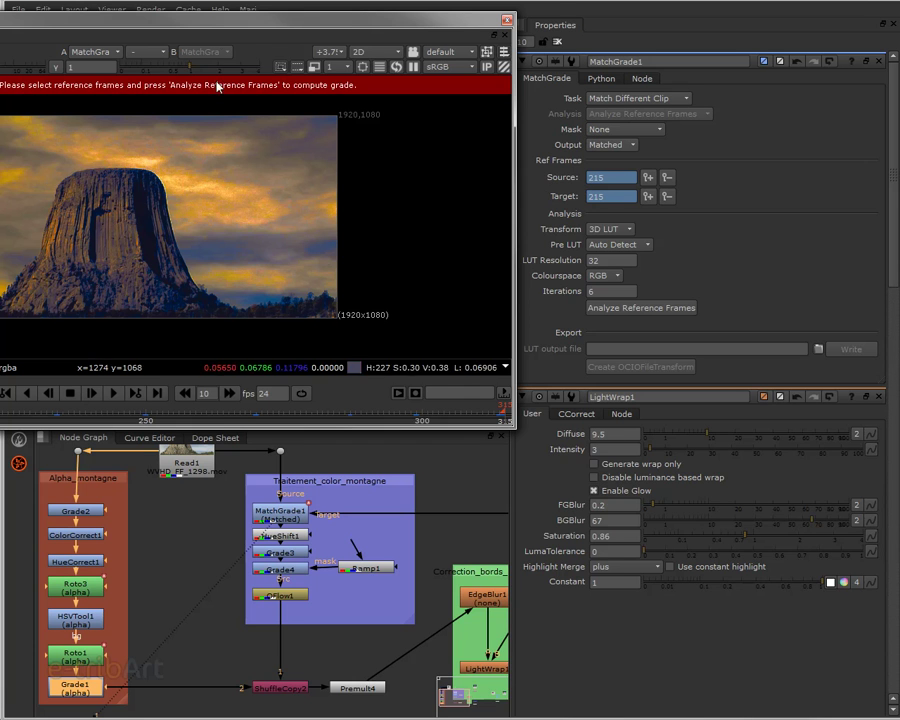
{"action": "left_click_drag", "start_coordinate": [215, 76], "coordinate": [221, 46], "text": "alt"}
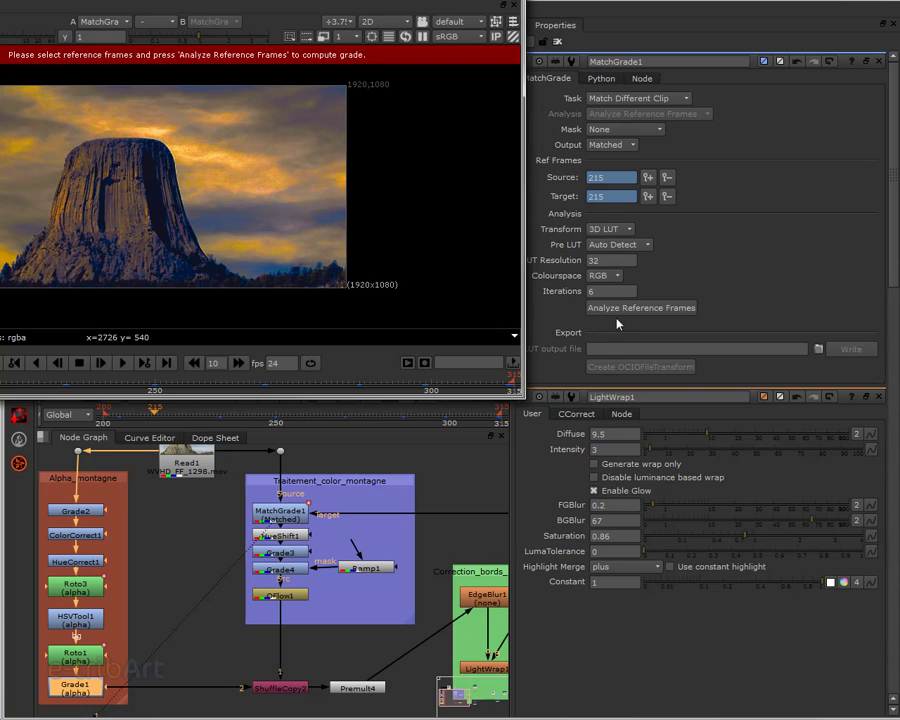
{"action": "left_click", "coordinate": [621, 309]}
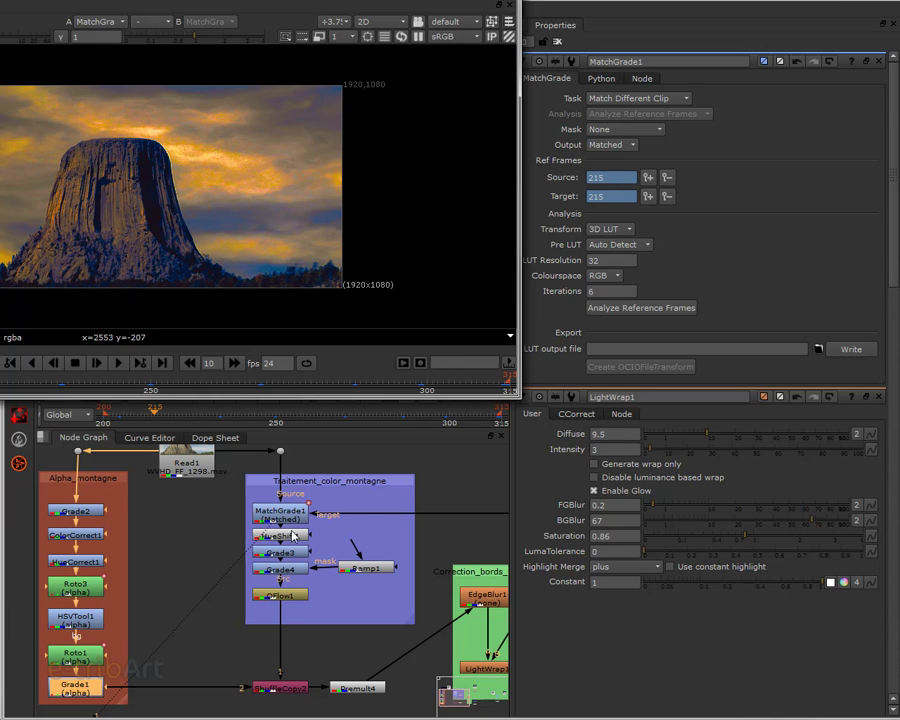
- Add a second ShuffleCopy node between the Alpha_montagne and Traitement_color_montagne groups, keeping ShuffleCopy2 aligned with Premult4
{"action": "left_click", "coordinate": [272, 514]}
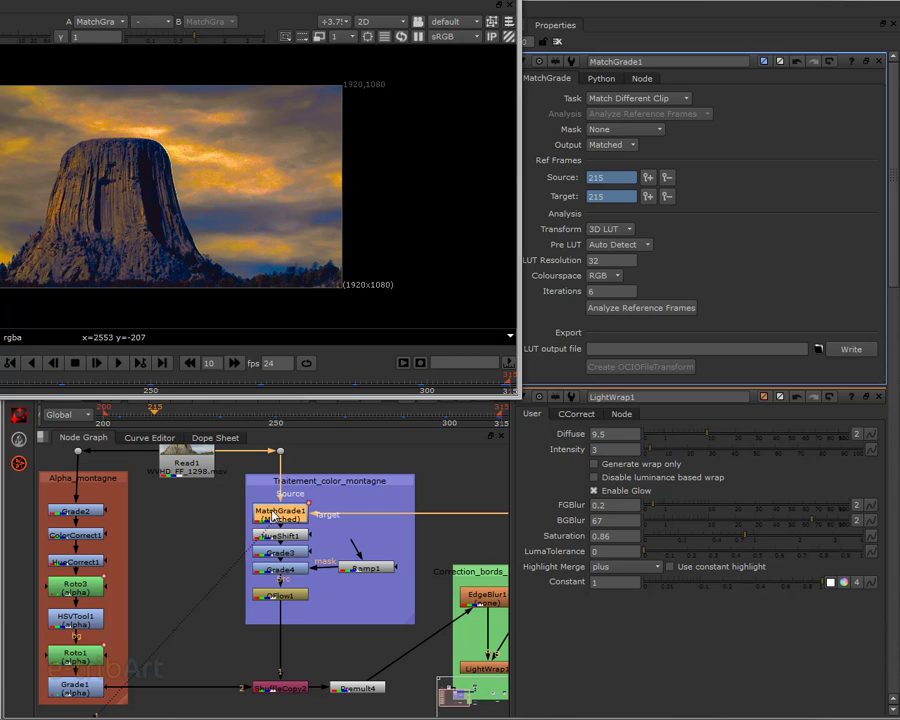
{"action": "left_click", "coordinate": [75, 687]}
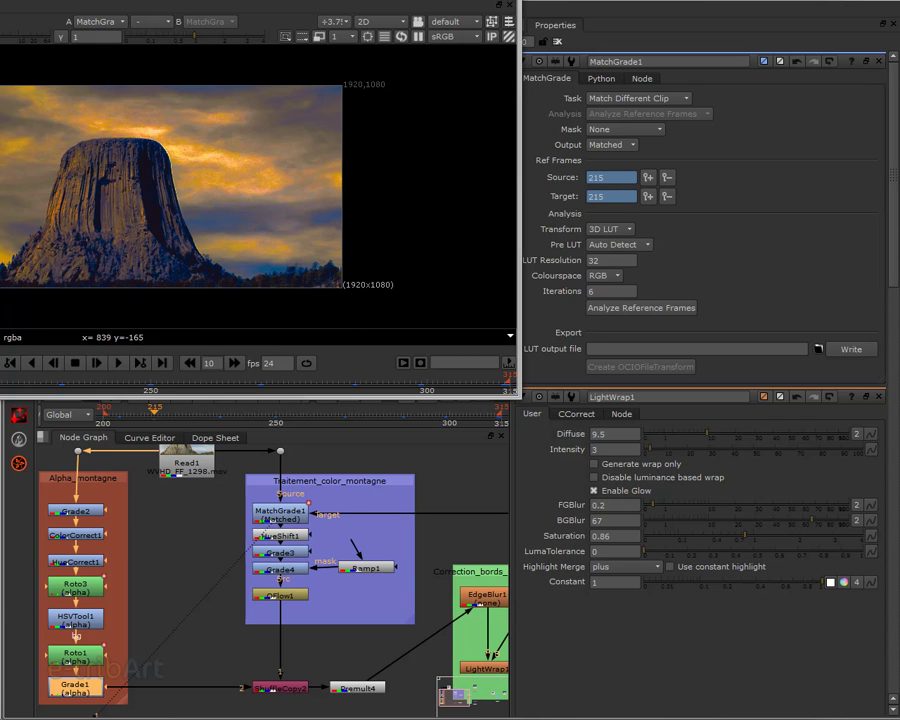
{"action": "left_click", "coordinate": [276, 694]}
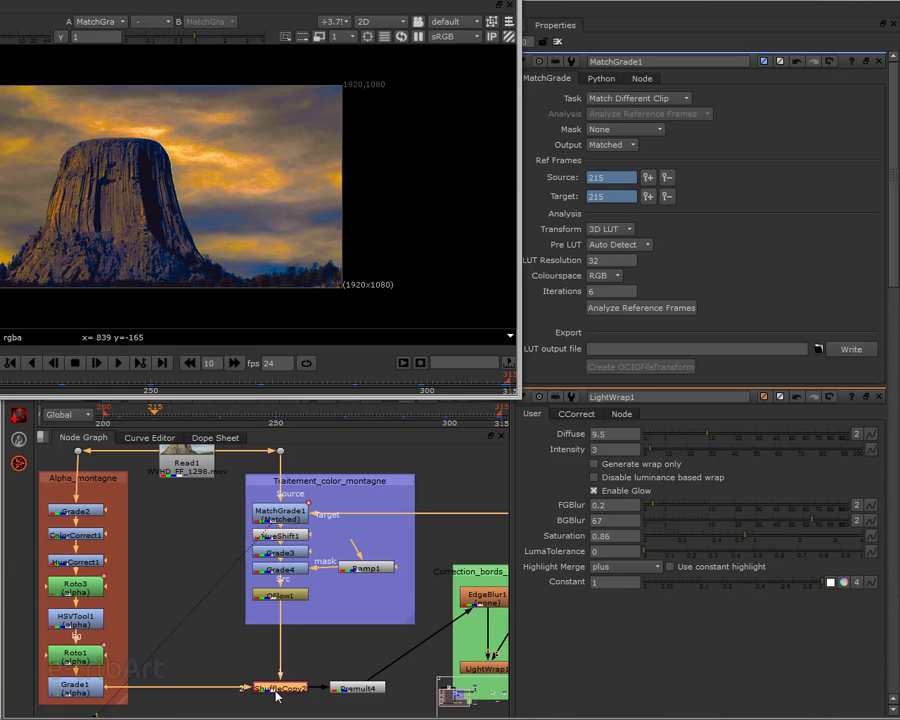
{"action": "mouse_move", "coordinate": [276, 697]}
{"action": "left_mouse_down"}
{"action": "mouse_move", "coordinate": [186, 690]}
{"action": "mouse_move", "coordinate": [277, 691]}
{"action": "left_mouse_up"}
{"action": "left_click_drag", "start_coordinate": [285, 690], "coordinate": [188, 538]}
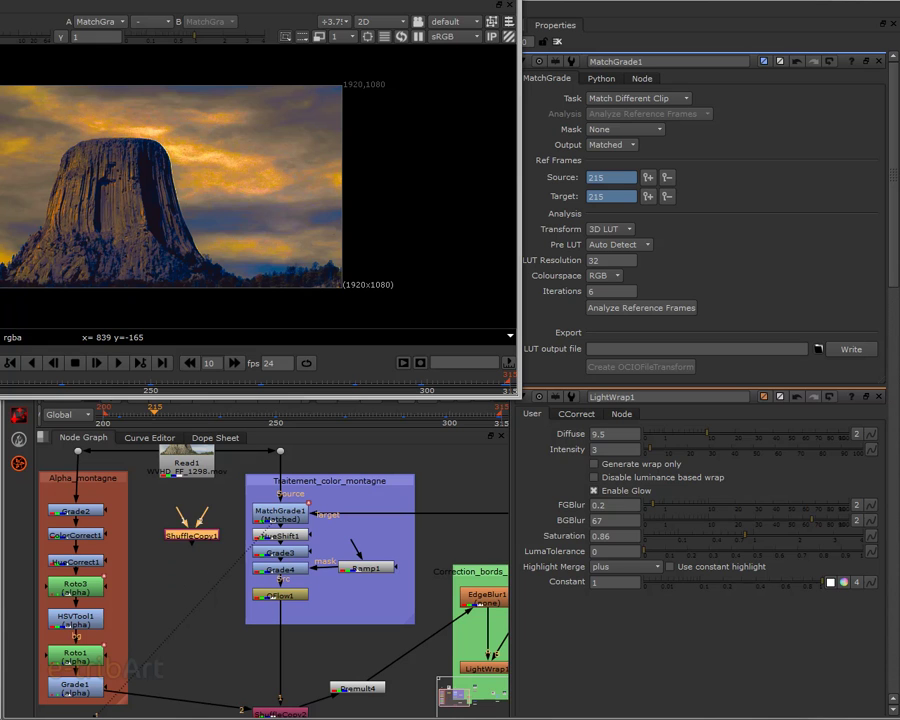
{"action": "left_click_drag", "start_coordinate": [280, 713], "coordinate": [280, 689]}
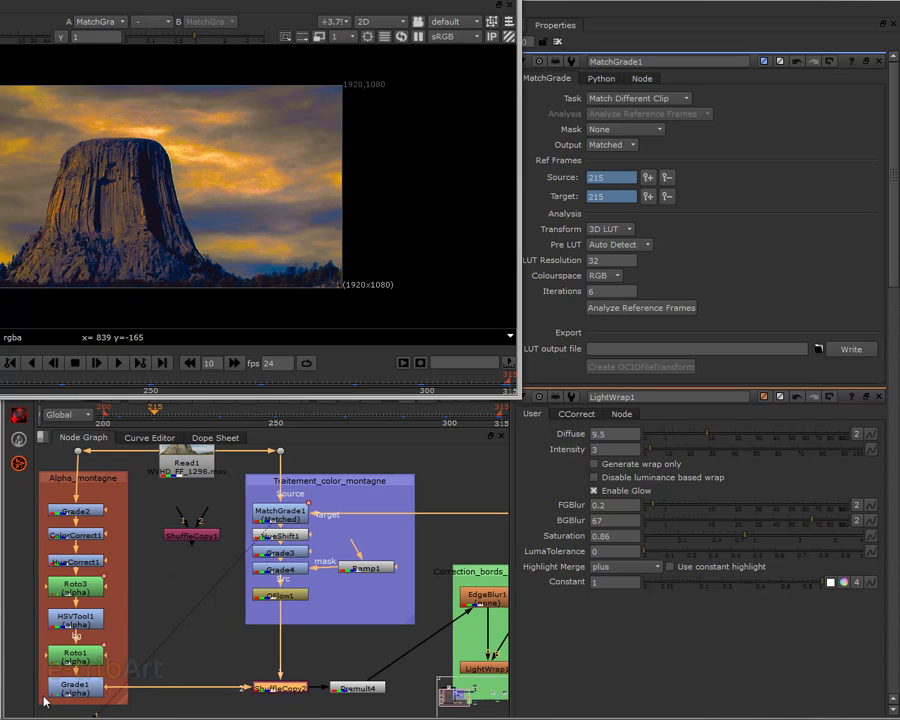
- Detach MatchGrade1's Source input, and connect ShuffleCopy1's input 1 to the colour branch's Read1 dot and input 2 to Grade1
{"action": "mouse_move", "coordinate": [192, 537]}
{"action": "left_mouse_down"}
{"action": "mouse_move", "coordinate": [186, 552]}
{"action": "mouse_move", "coordinate": [202, 533]}
{"action": "mouse_move", "coordinate": [186, 546]}
{"action": "left_mouse_up"}
{"action": "left_click_drag", "start_coordinate": [280, 501], "coordinate": [290, 489]}
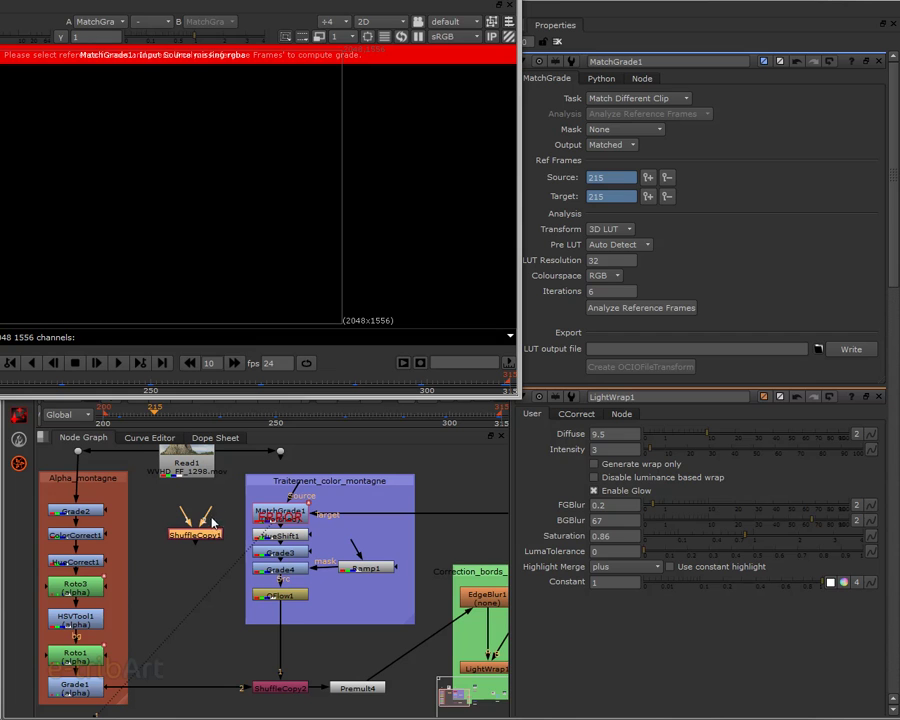
{"action": "left_click_drag", "start_coordinate": [190, 518], "coordinate": [244, 514]}
{"action": "scroll", "coordinate": [197, 545], "scroll_direction": "up", "scroll_amount": 3}
{"action": "scroll", "coordinate": [199, 548], "scroll_direction": "down", "scroll_amount": 3}
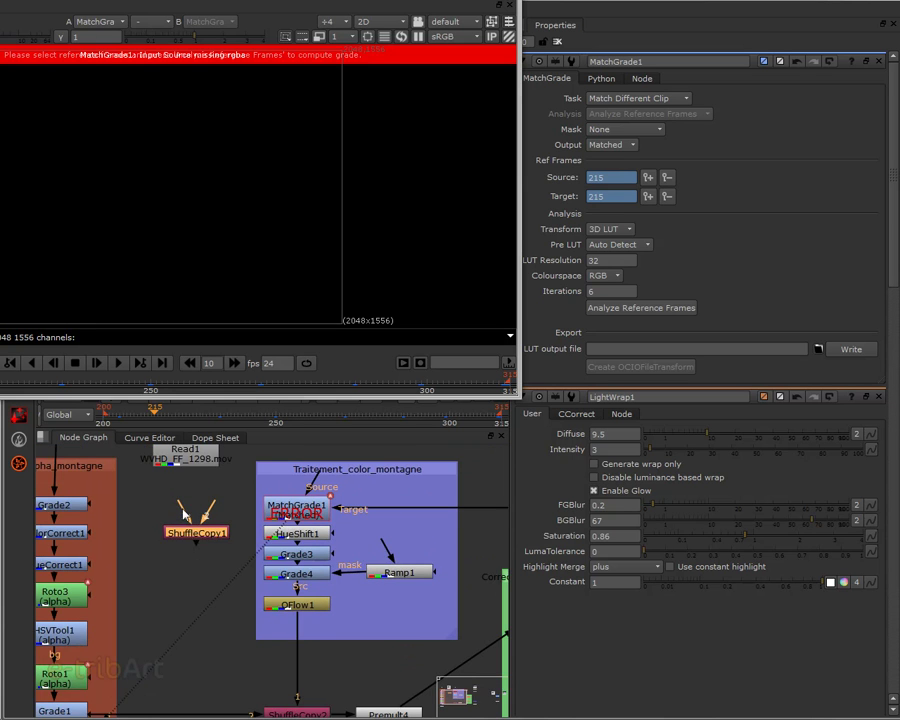
{"action": "scroll", "coordinate": [209, 549], "scroll_direction": "down", "scroll_amount": 2}
{"action": "left_click_drag", "start_coordinate": [206, 517], "coordinate": [283, 451]}
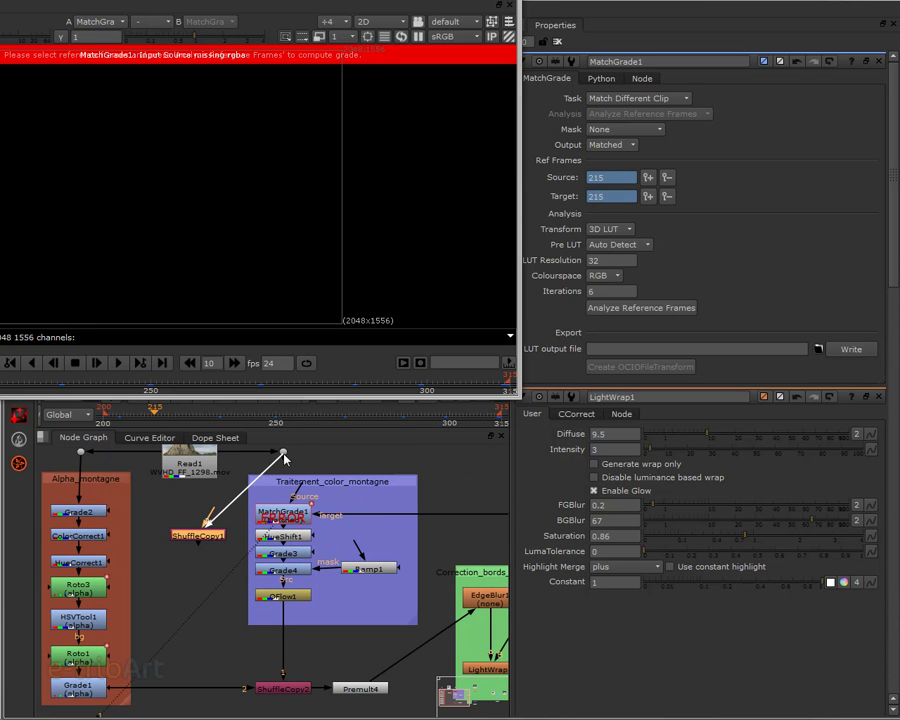
{"action": "left_click_drag", "start_coordinate": [150, 560], "coordinate": [124, 683]}
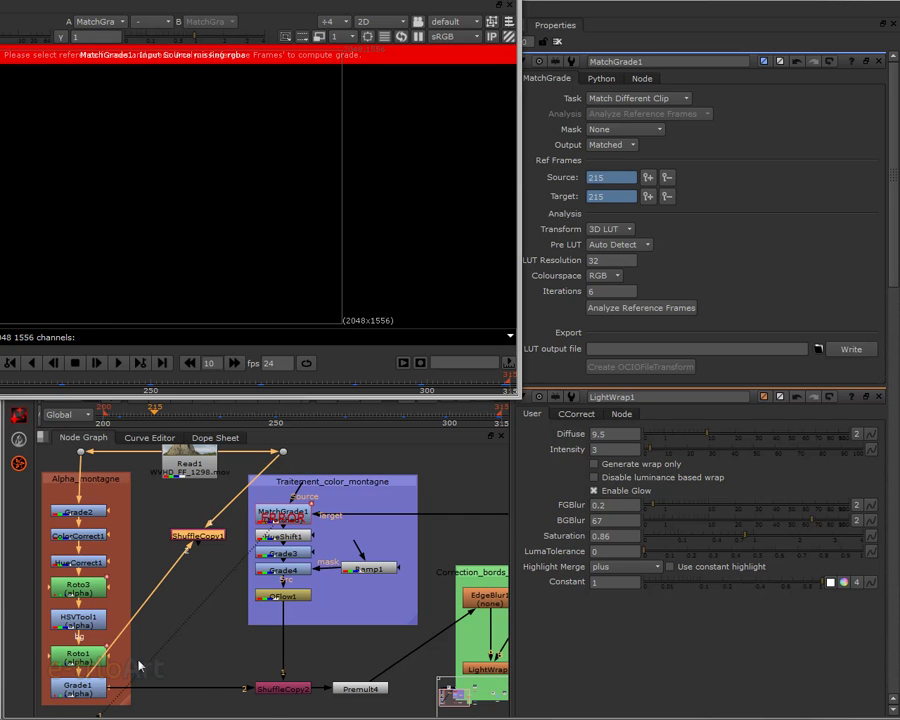
{"action": "left_click", "coordinate": [275, 691]}
{"action": "left_click", "coordinate": [205, 529]}
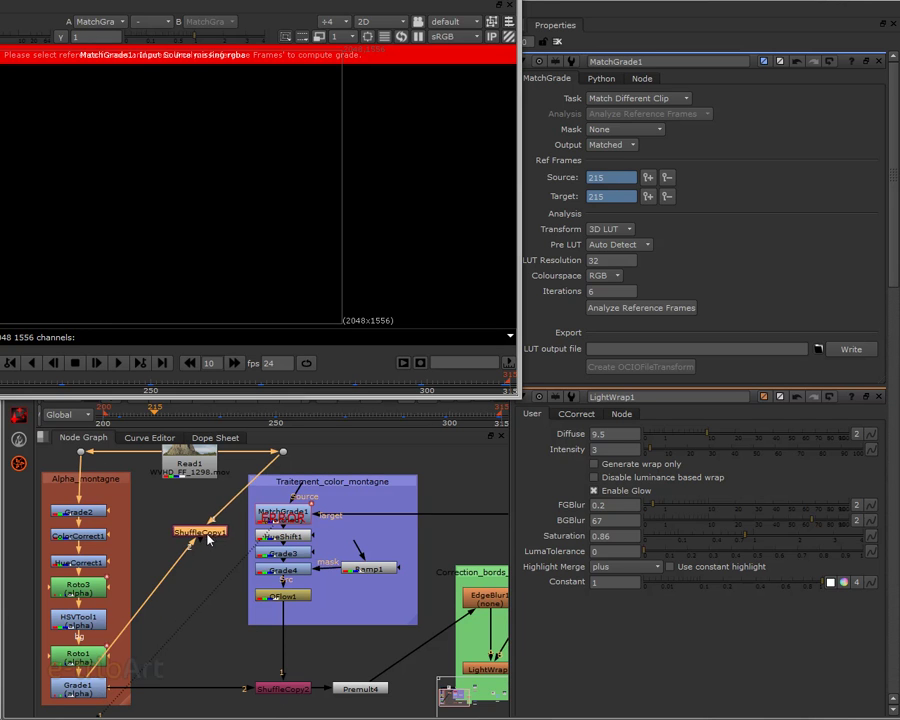
- Insert ShuffleCopy1 between the colour branch's Read1 dot and MatchGrade1's Source, and route its connection from Grade1 through three dots
{"action": "left_click_drag", "start_coordinate": [212, 535], "coordinate": [283, 474]}
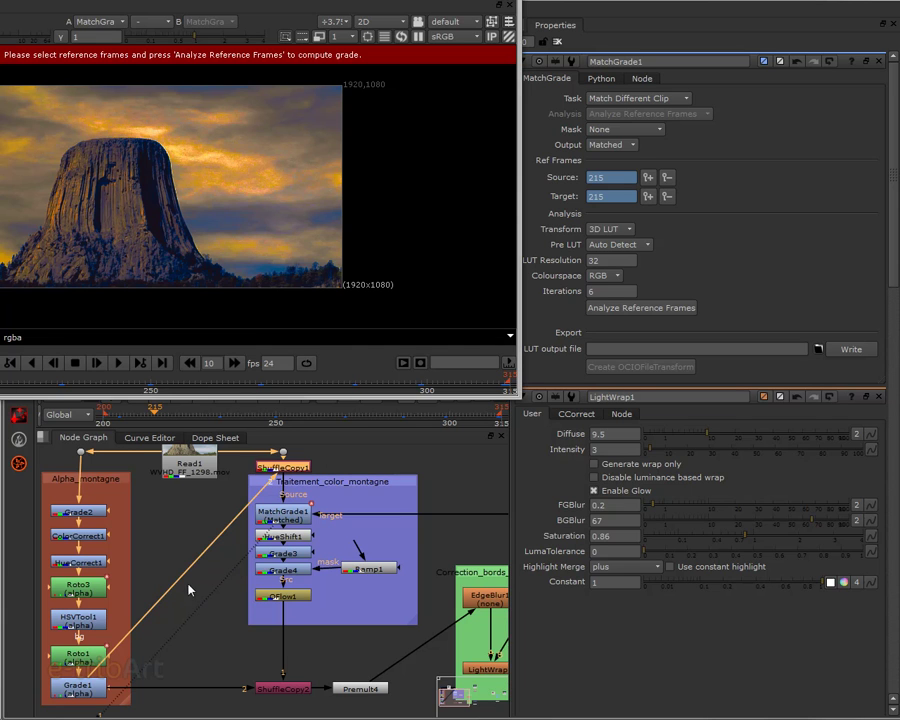
{"action": "left_click_drag", "start_coordinate": [190, 572], "coordinate": [195, 592], "text": "ctrl"}
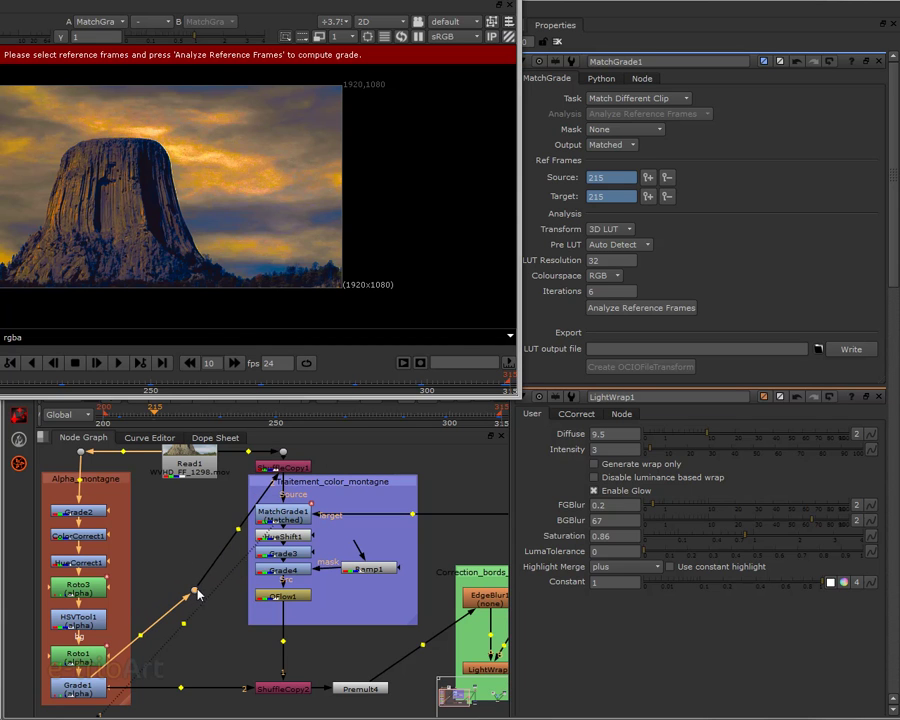
{"action": "left_click_drag", "start_coordinate": [229, 533], "coordinate": [218, 497], "text": "ctrl"}
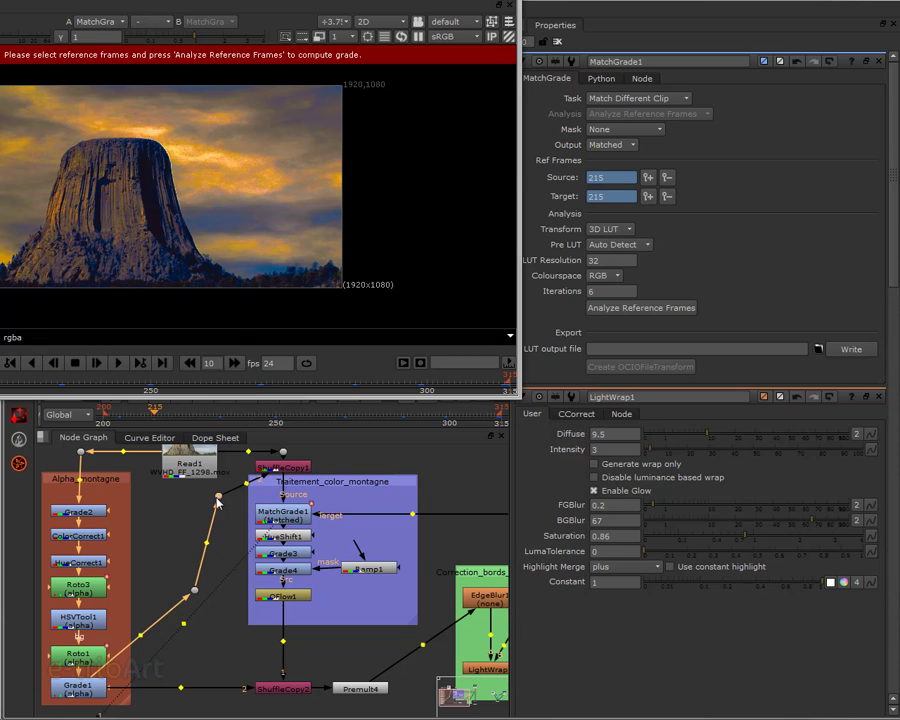
{"action": "left_click_drag", "start_coordinate": [152, 628], "coordinate": [157, 645], "text": "ctrl"}
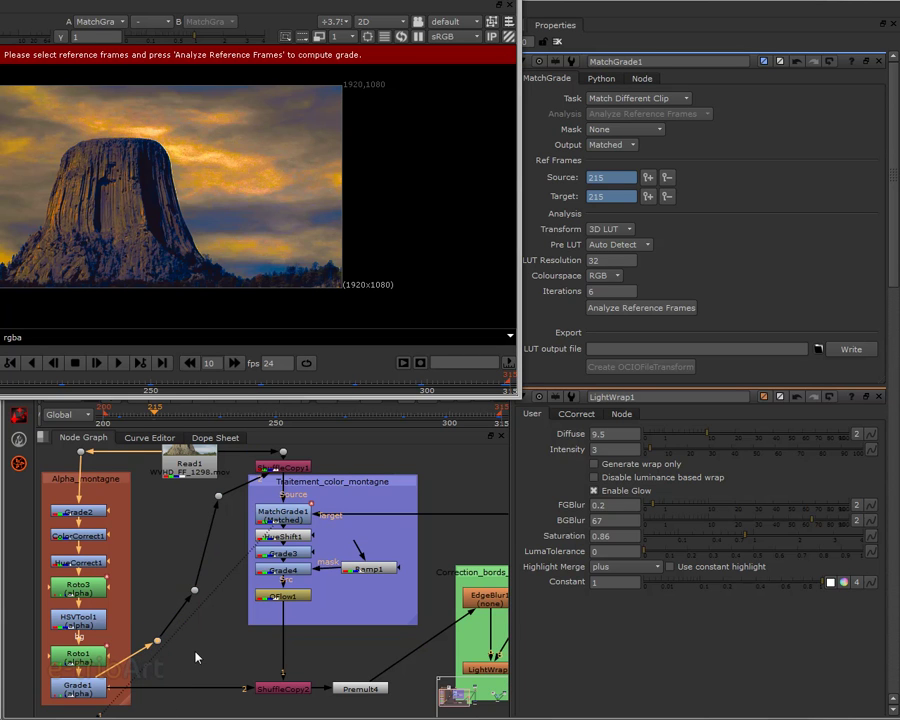
- Set MatchGrade1's Mask to Alpha and analyze the reference frames
{"action": "left_click", "coordinate": [293, 470]}
{"action": "left_click", "coordinate": [633, 209]}
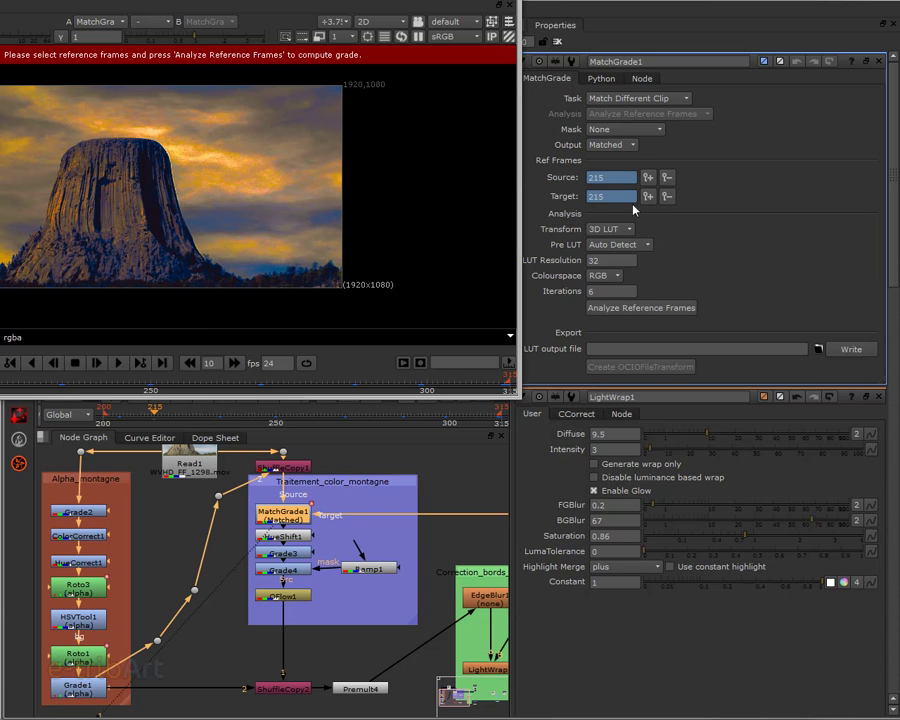
{"action": "left_click", "coordinate": [615, 129]}
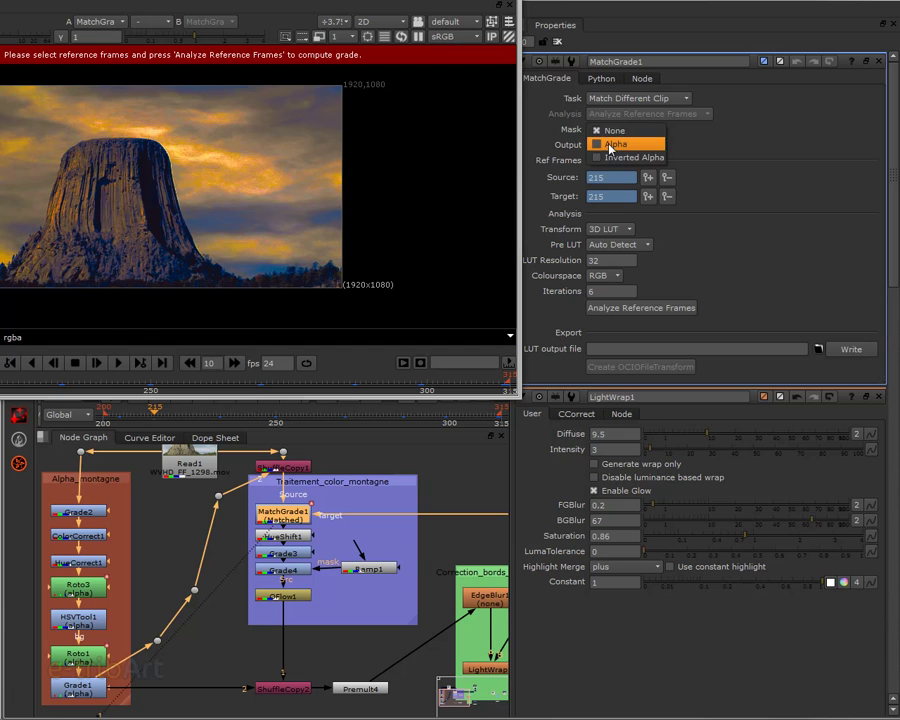
{"action": "left_click", "coordinate": [609, 146]}
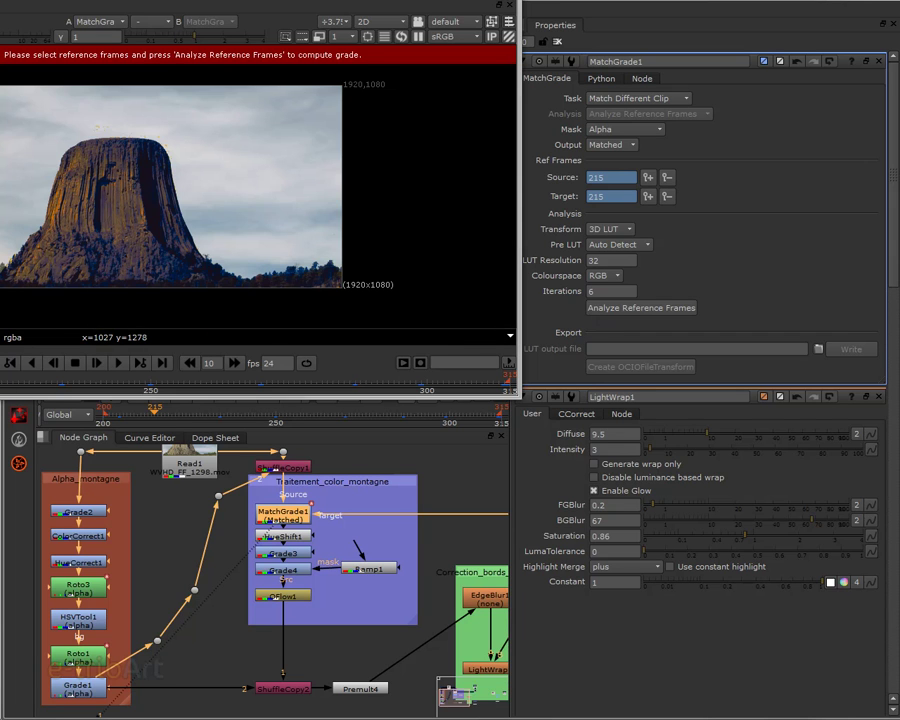
{"action": "left_click", "coordinate": [606, 310]}
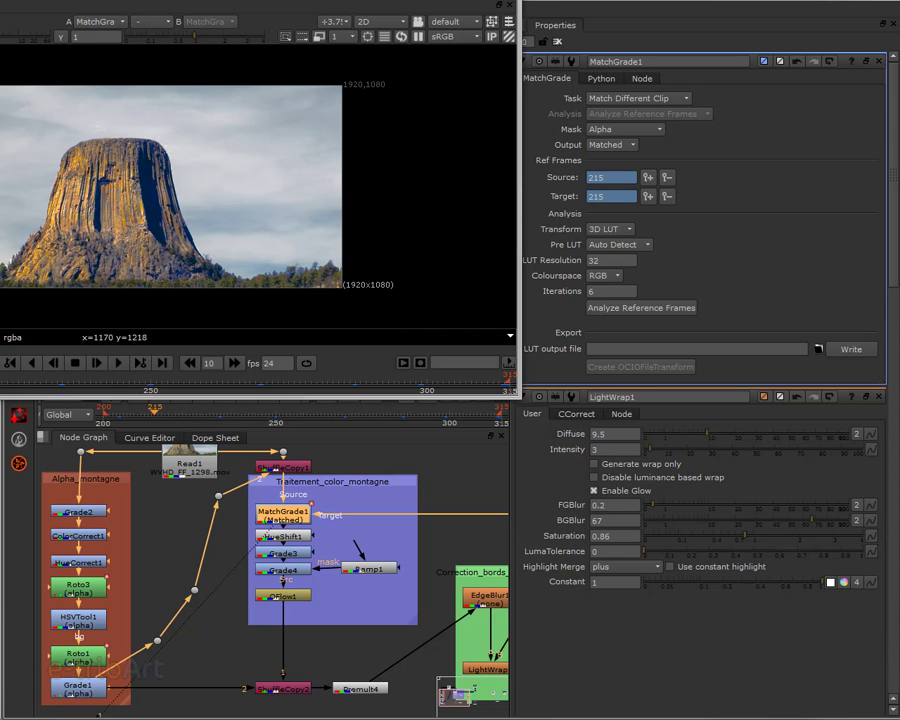
- Delete ShuffleCopy1 and its leftover routing dots, reconnecting MatchGrade1's Source to the colour branch's Read1 dot
{"action": "left_click", "coordinate": [283, 467]}
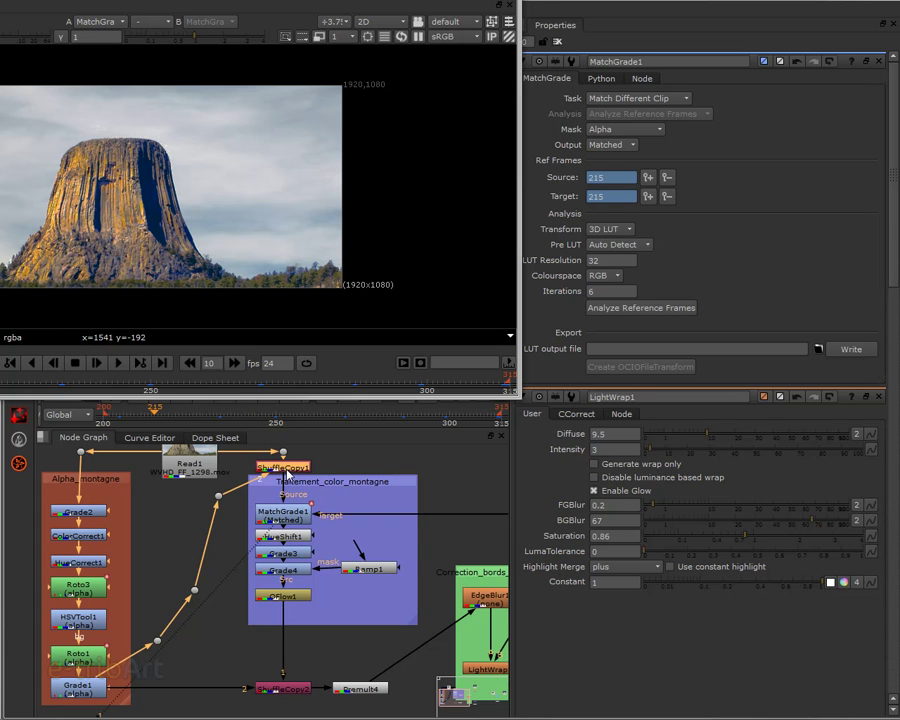
{"action": "key", "text": "Delete"}
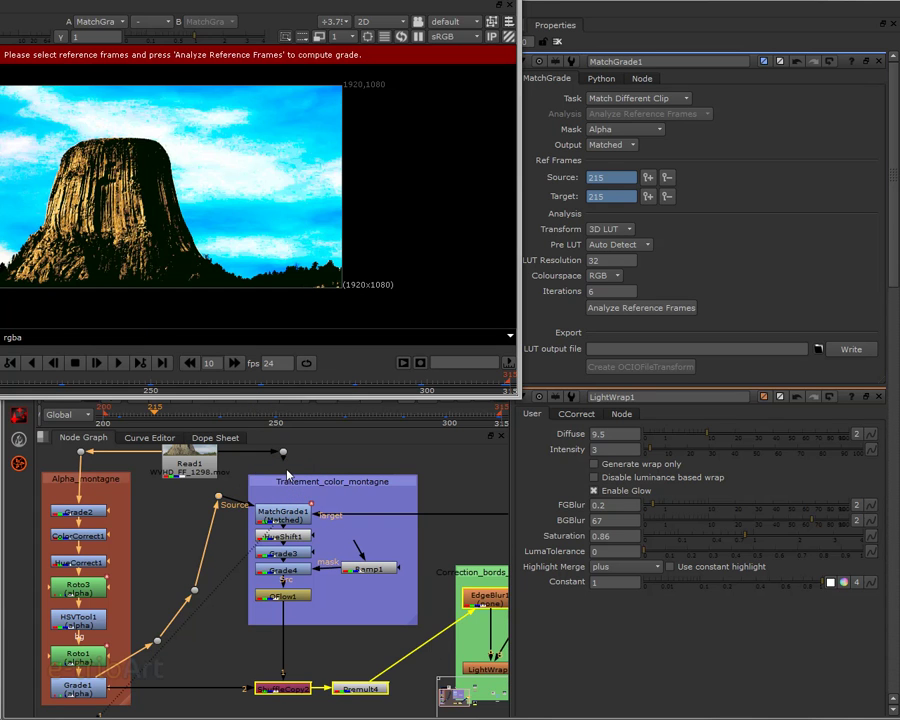
{"action": "left_click_drag", "start_coordinate": [234, 506], "coordinate": [285, 455]}
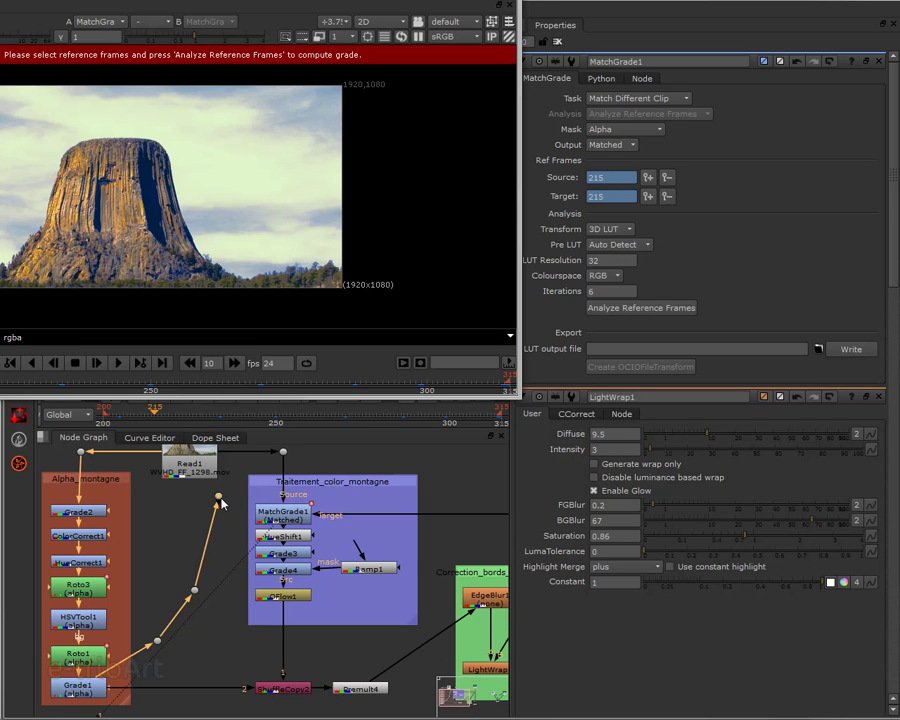
{"action": "left_click", "coordinate": [158, 648]}
{"action": "key", "text": "ctrl+z"}
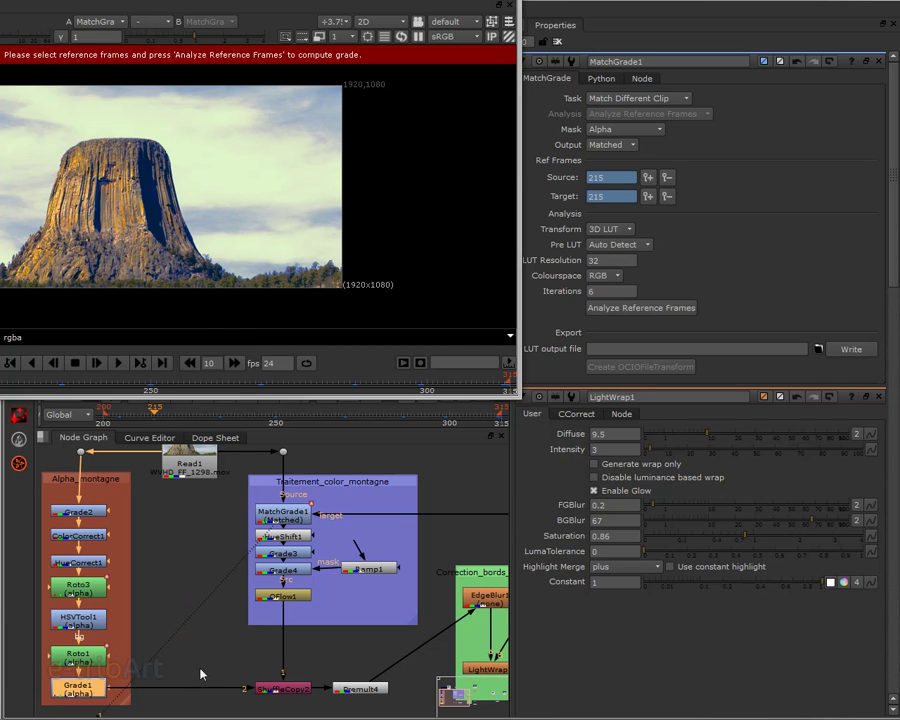
- Return MatchGrade1's Mask to None and analyze the reference frames again
{"action": "left_click", "coordinate": [299, 517]}
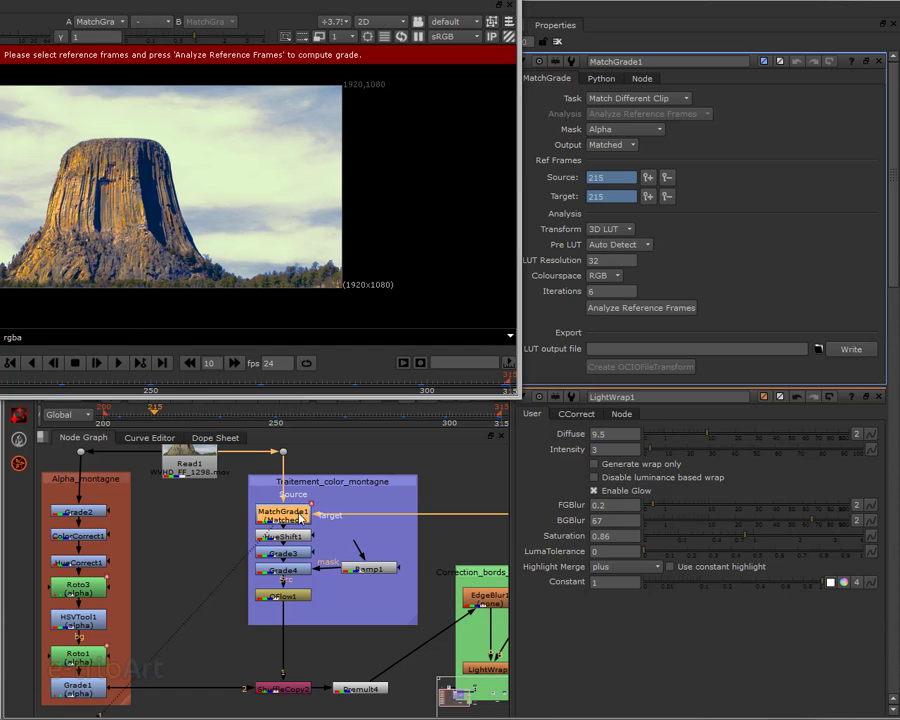
{"action": "left_click", "coordinate": [609, 130]}
{"action": "left_click", "coordinate": [606, 115]}
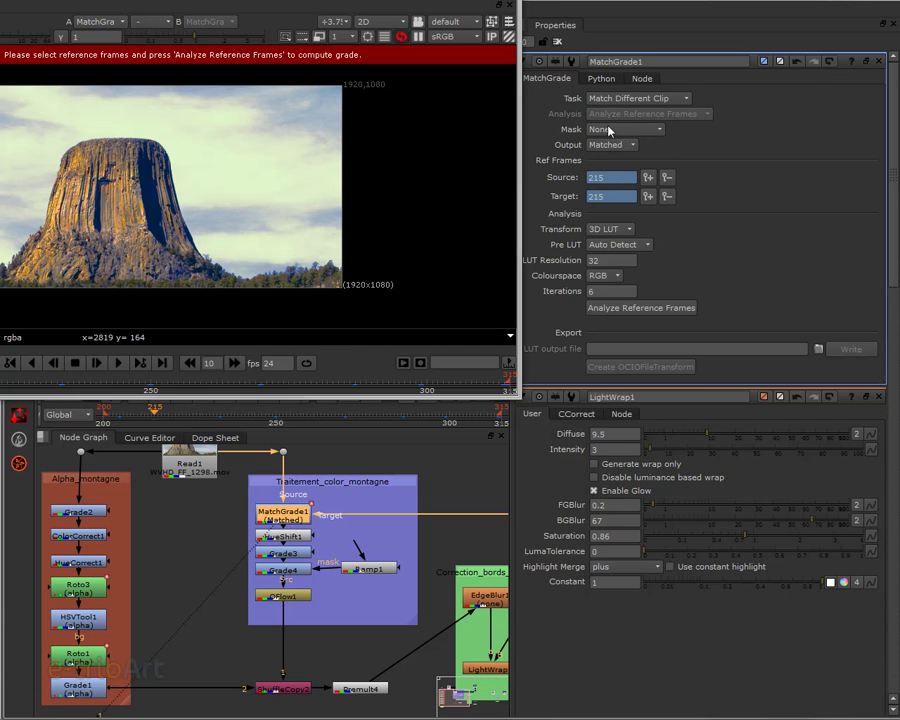
{"action": "left_click", "coordinate": [627, 309]}
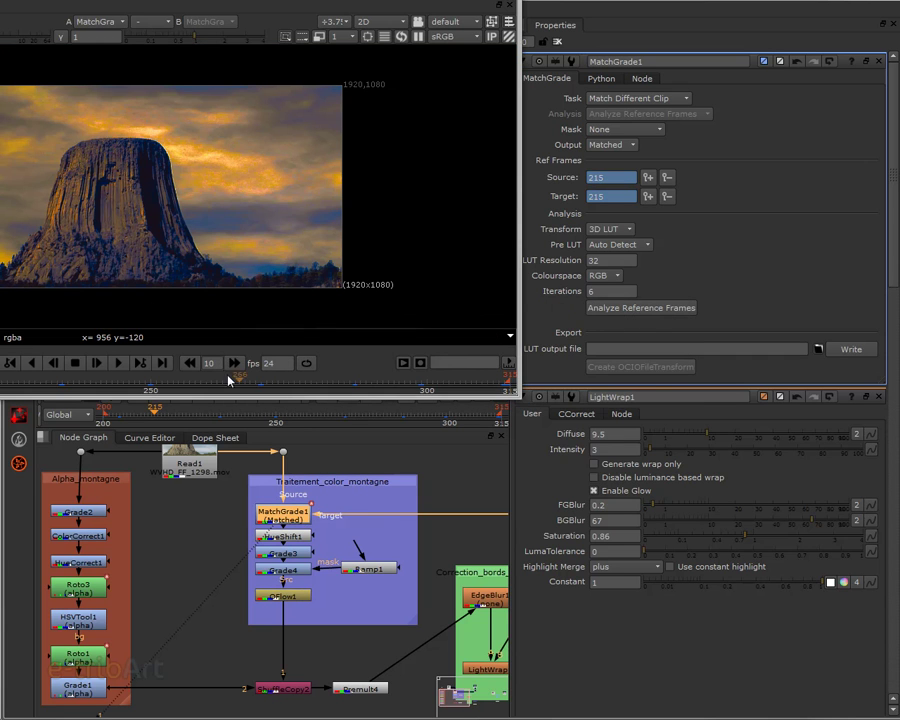
- Display Grade4's result in the viewer and frame the whole mountain image
{"action": "left_click", "coordinate": [293, 576]}
{"action": "key", "text": "1"}
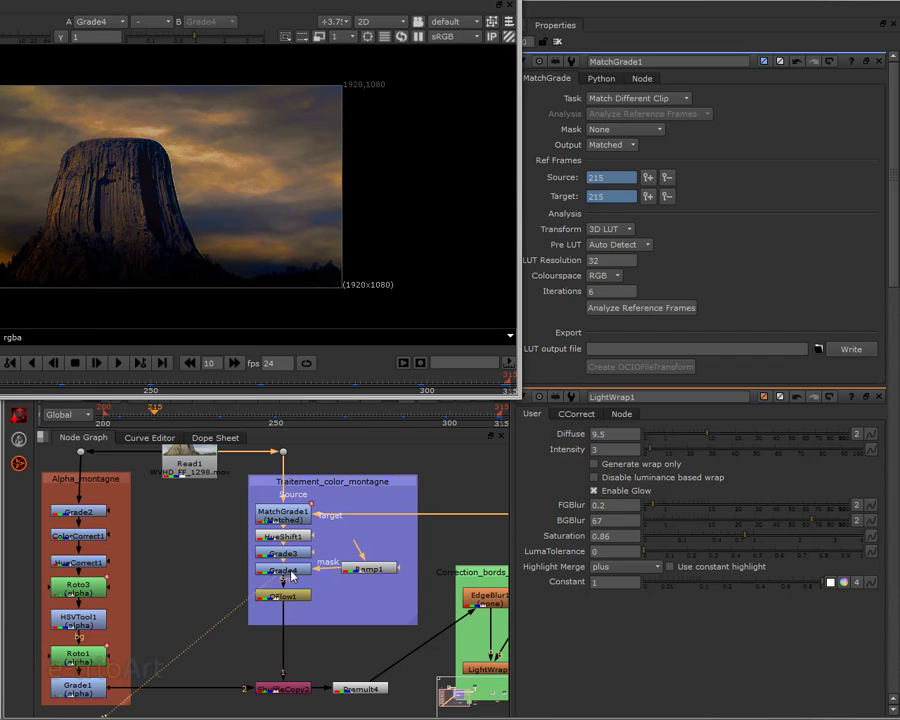
{"action": "scroll", "coordinate": [243, 265], "scroll_direction": "up", "scroll_amount": 2}
{"action": "scroll", "coordinate": [184, 266], "scroll_direction": "down", "scroll_amount": 3}
{"action": "middle_click_drag", "start_coordinate": [184, 266], "coordinate": [255, 283]}
{"action": "scroll", "coordinate": [255, 271], "scroll_direction": "up", "scroll_amount": 1}
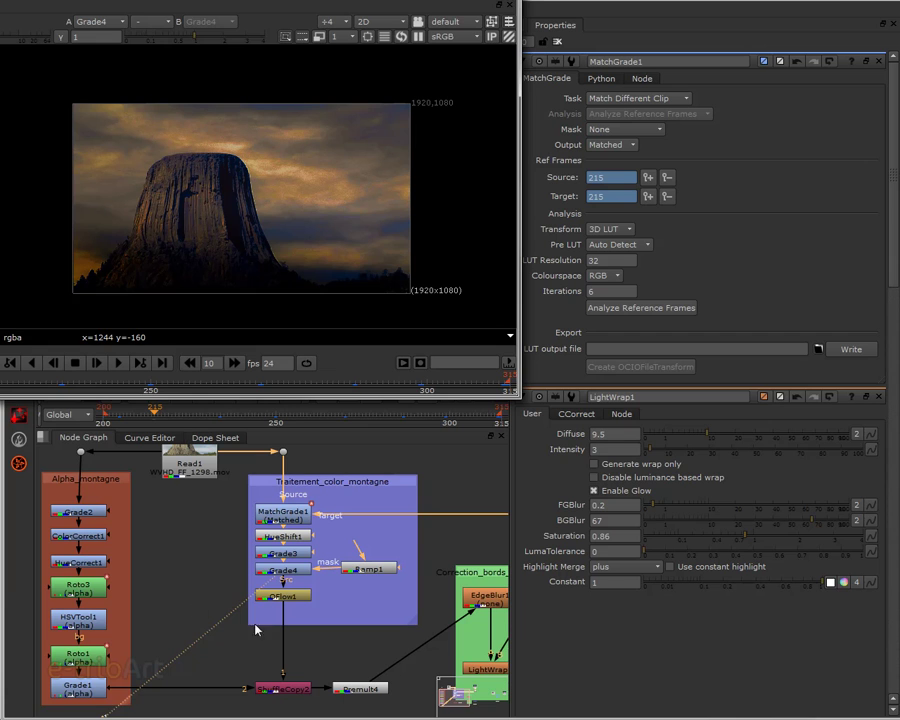
- Open the properties of Retime1 on the sunset branch and OFlow1 on the mountain branch to compare their retiming settings
{"action": "left_click", "coordinate": [290, 598]}
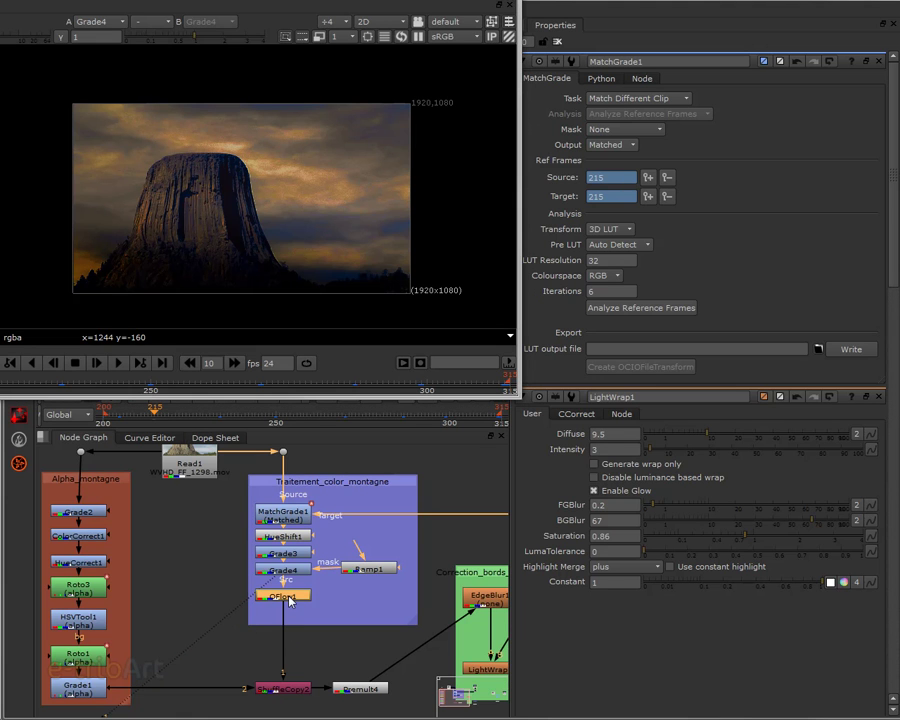
{"action": "scroll", "coordinate": [290, 600], "scroll_direction": "up", "scroll_amount": 3}
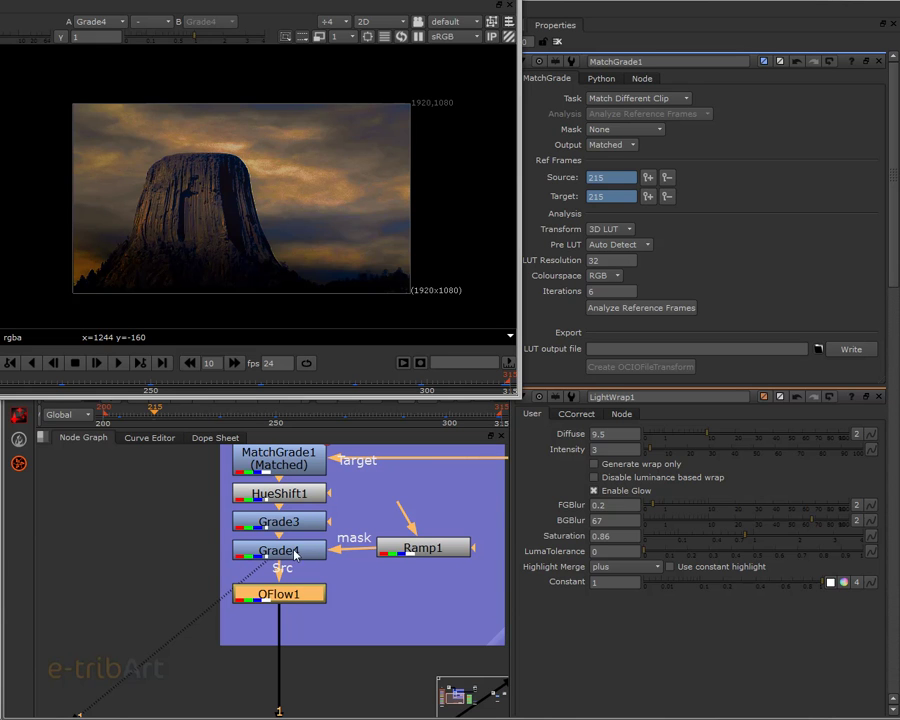
{"action": "left_click", "coordinate": [299, 465]}
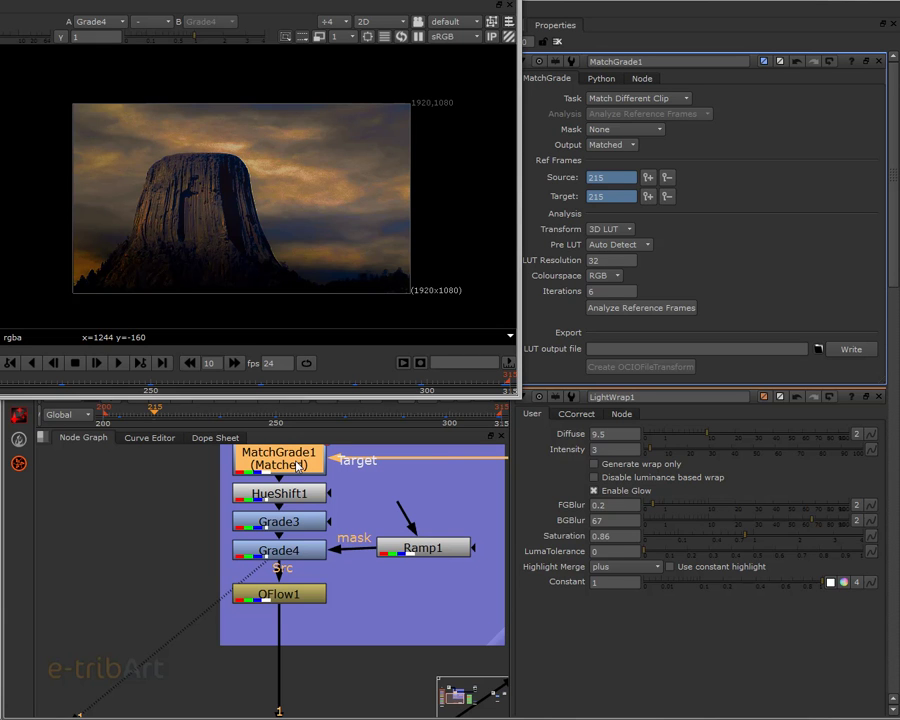
{"action": "middle_click_drag", "start_coordinate": [394, 484], "coordinate": [48, 588]}
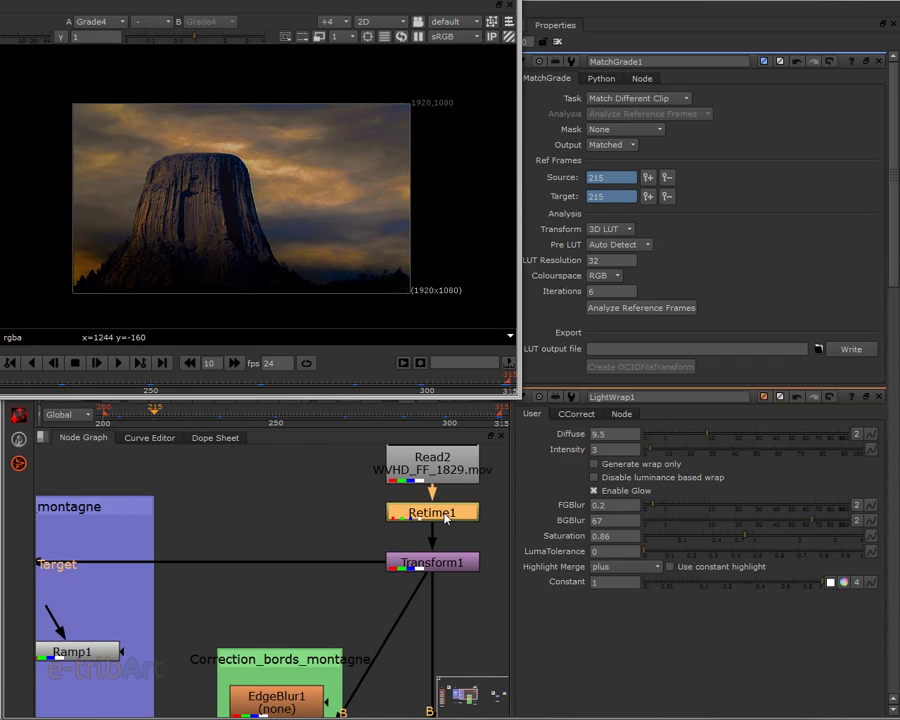
{"action": "middle_click_drag", "start_coordinate": [448, 405], "coordinate": [427, 485]}
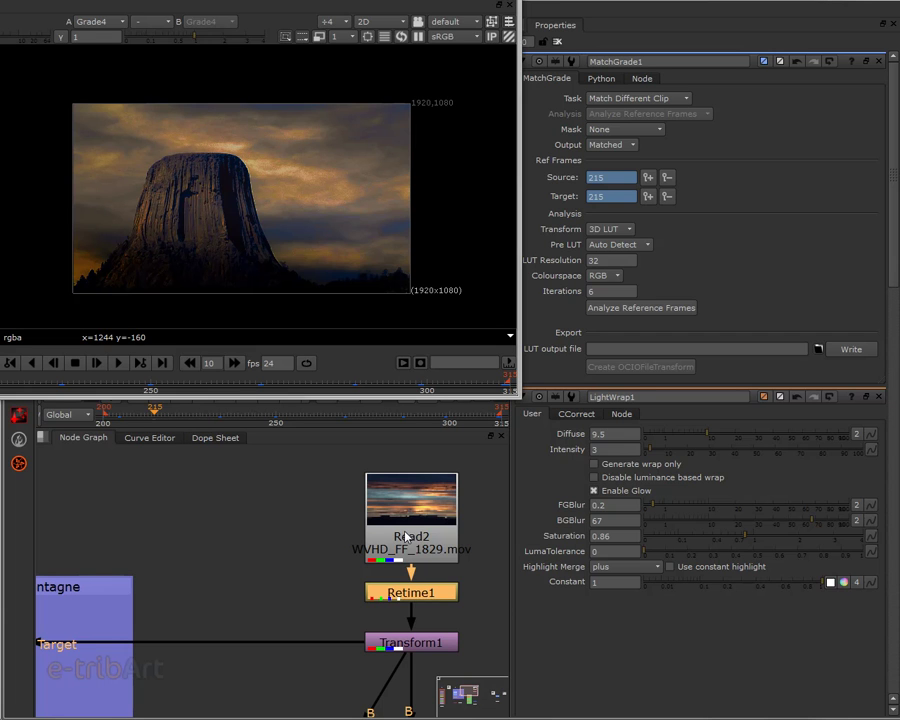
{"action": "double_click", "coordinate": [418, 593]}
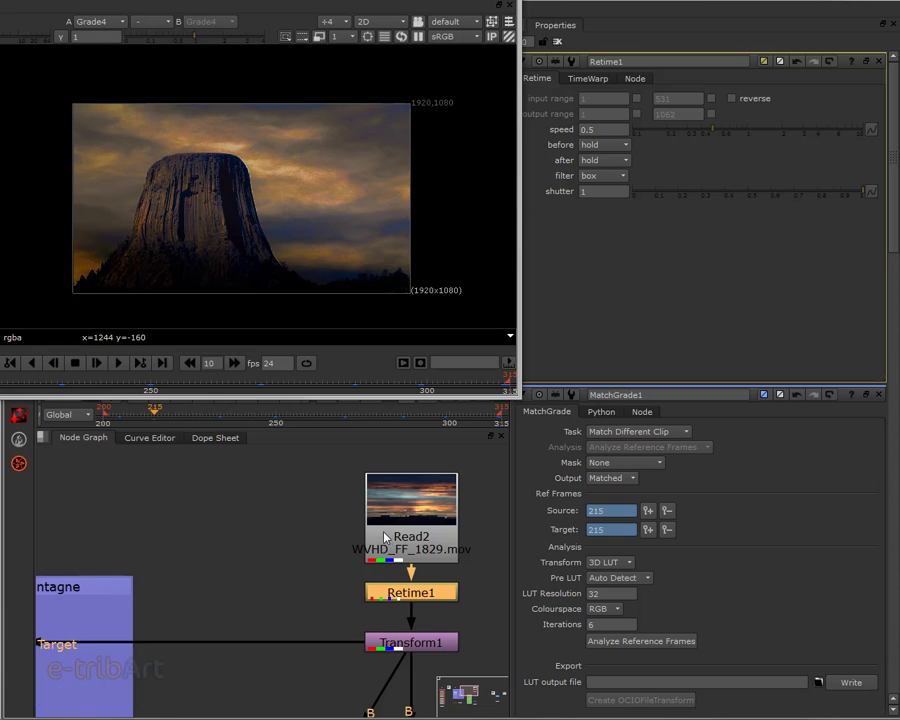
{"action": "scroll", "coordinate": [385, 538], "scroll_direction": "down", "scroll_amount": 5}
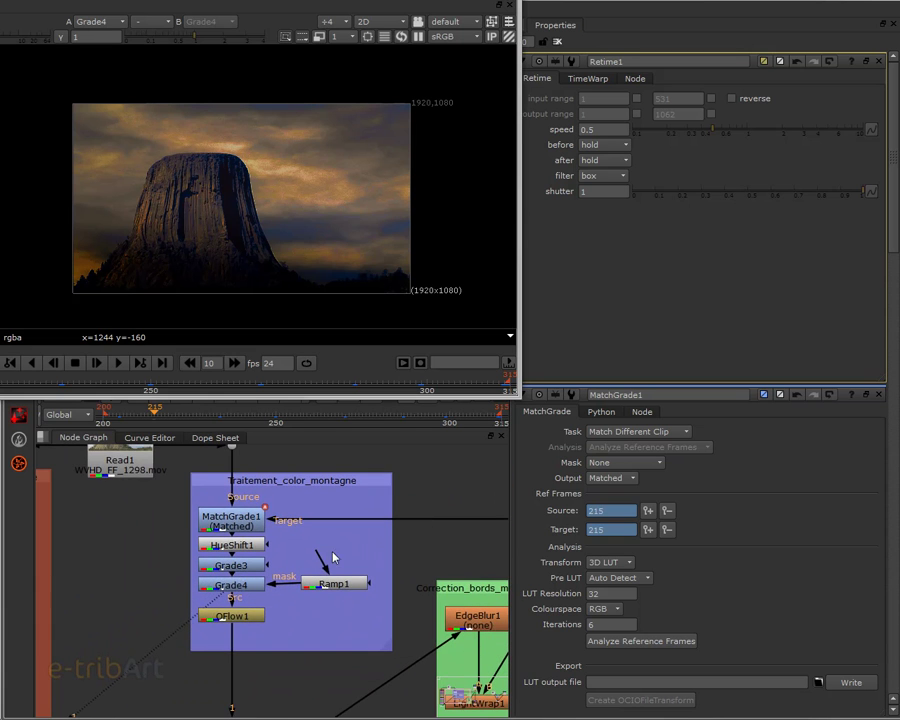
{"action": "scroll", "coordinate": [290, 540], "scroll_direction": "up", "scroll_amount": 2}
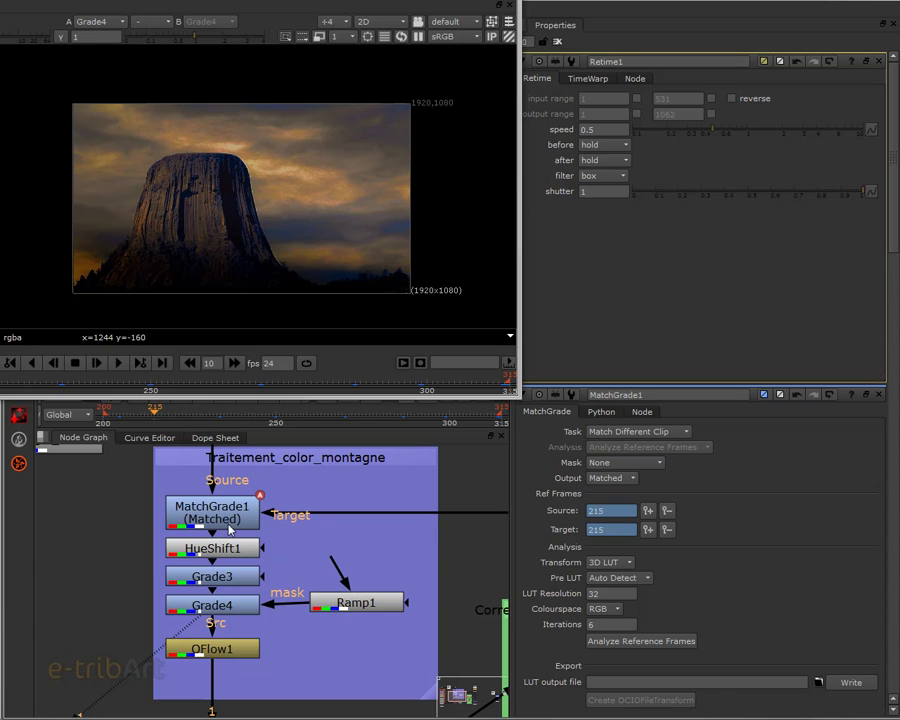
{"action": "double_click", "coordinate": [239, 659]}
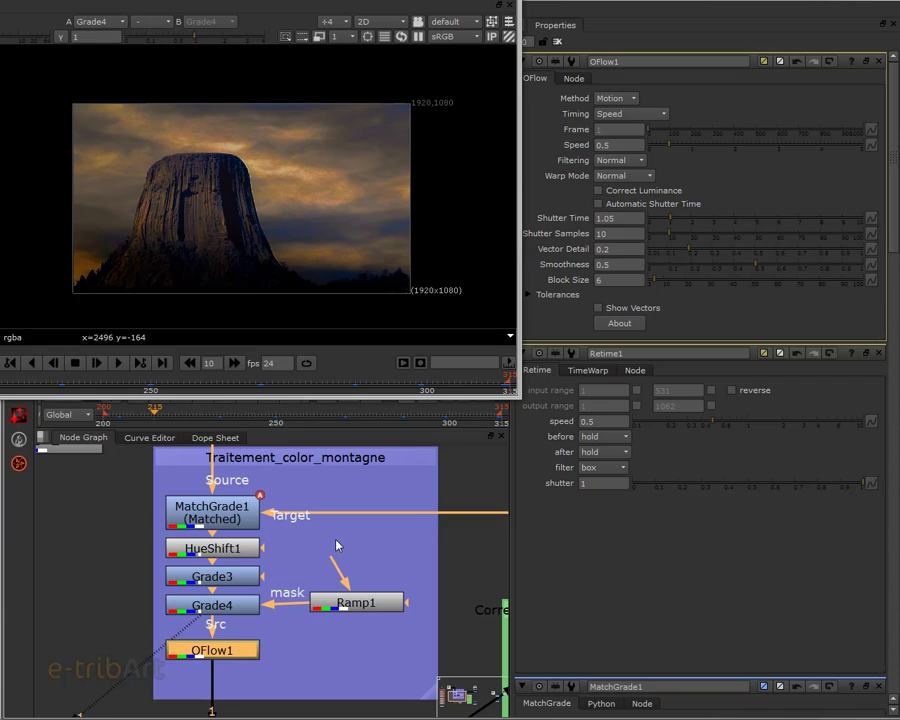
- Display the final Merge2 composite in the viewer and inspect the Correction_bords_montagne group with EdgeBlur1 and LightWrap1
{"action": "scroll", "coordinate": [335, 545], "scroll_direction": "down", "scroll_amount": 1}
{"action": "scroll", "coordinate": [335, 545], "scroll_direction": "down", "scroll_amount": 1}
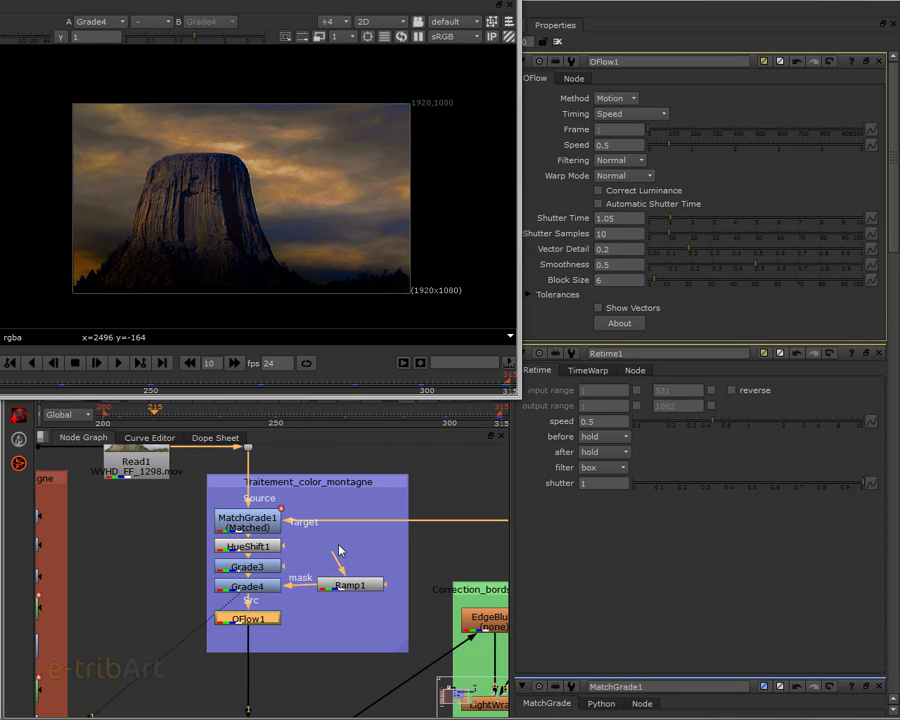
{"action": "middle_click_drag", "start_coordinate": [342, 550], "coordinate": [213, 612]}
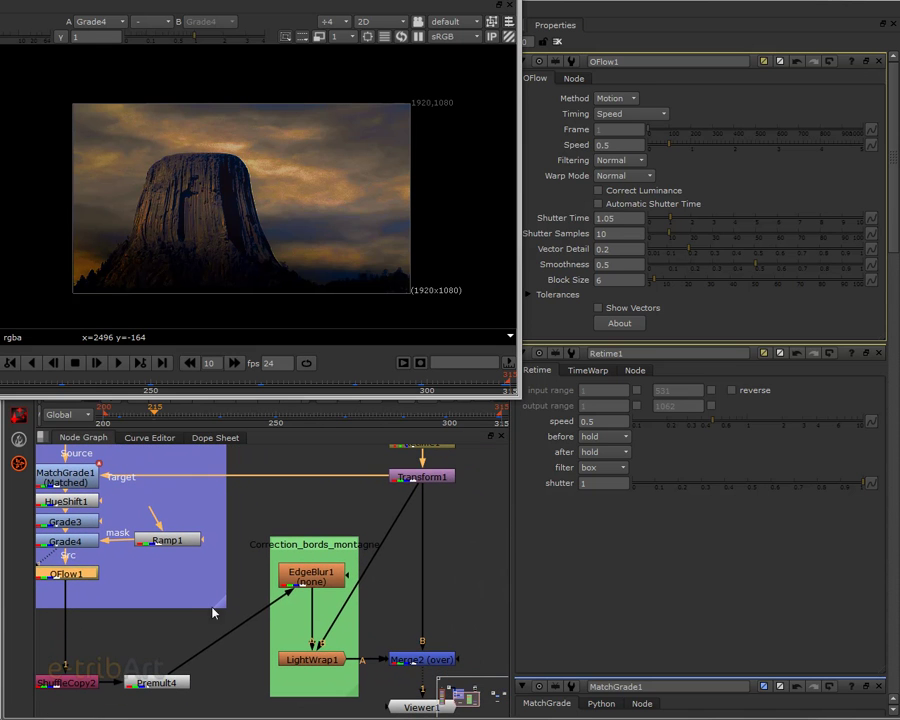
{"action": "left_click", "coordinate": [311, 660]}
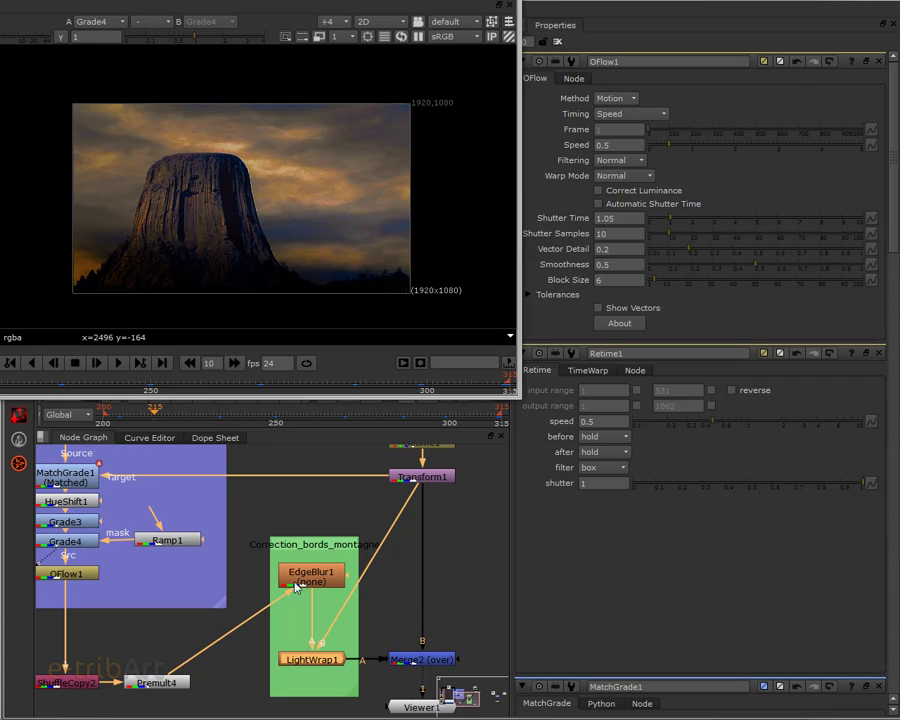
{"action": "left_click", "coordinate": [416, 663]}
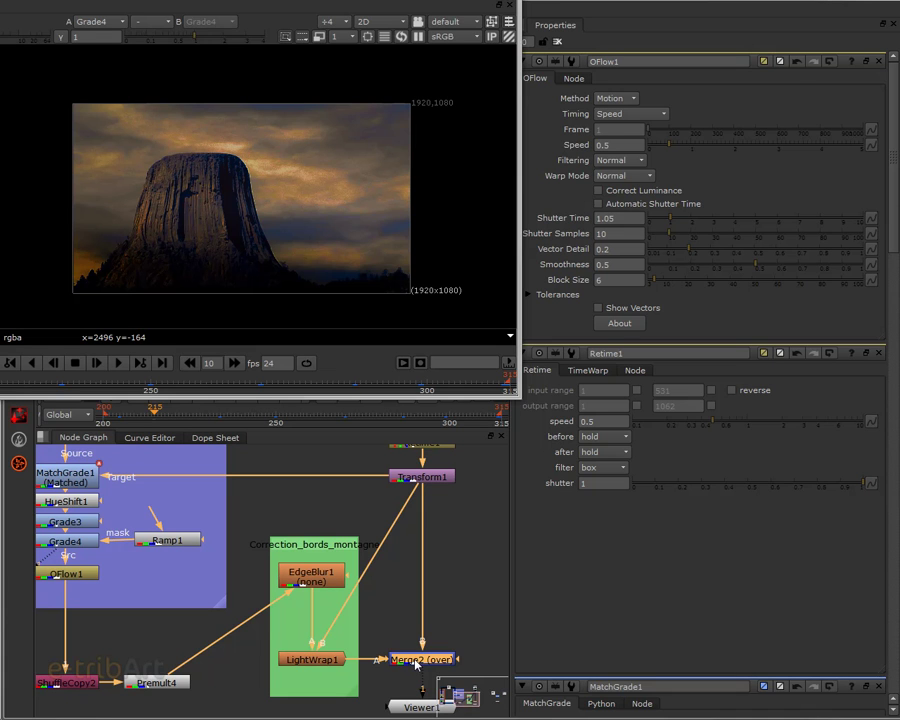
{"action": "key", "text": "1"}
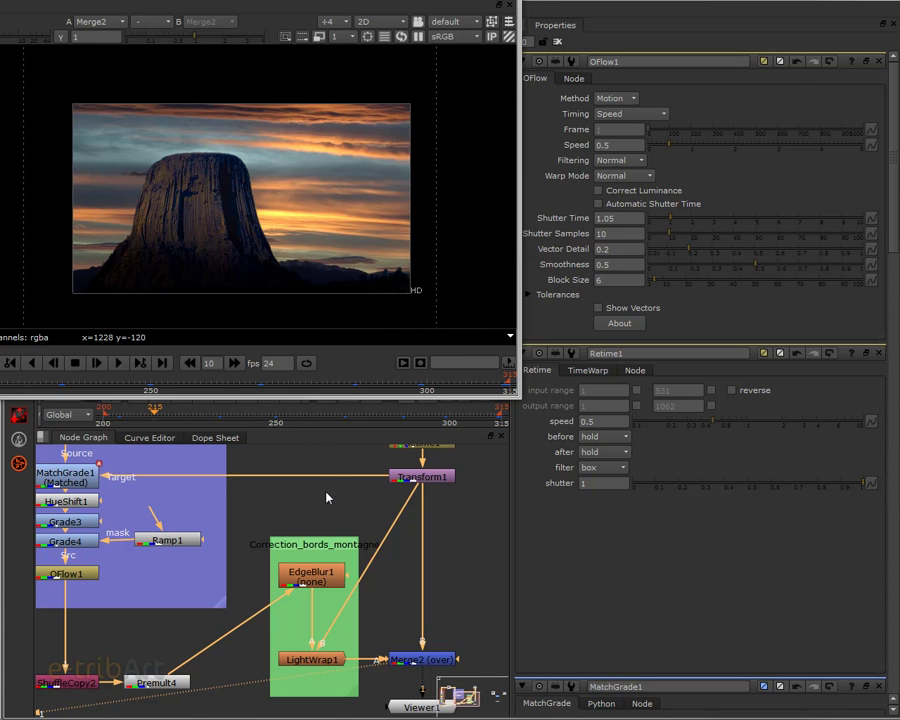
{"action": "middle_click_drag", "start_coordinate": [326, 490], "coordinate": [316, 580]}
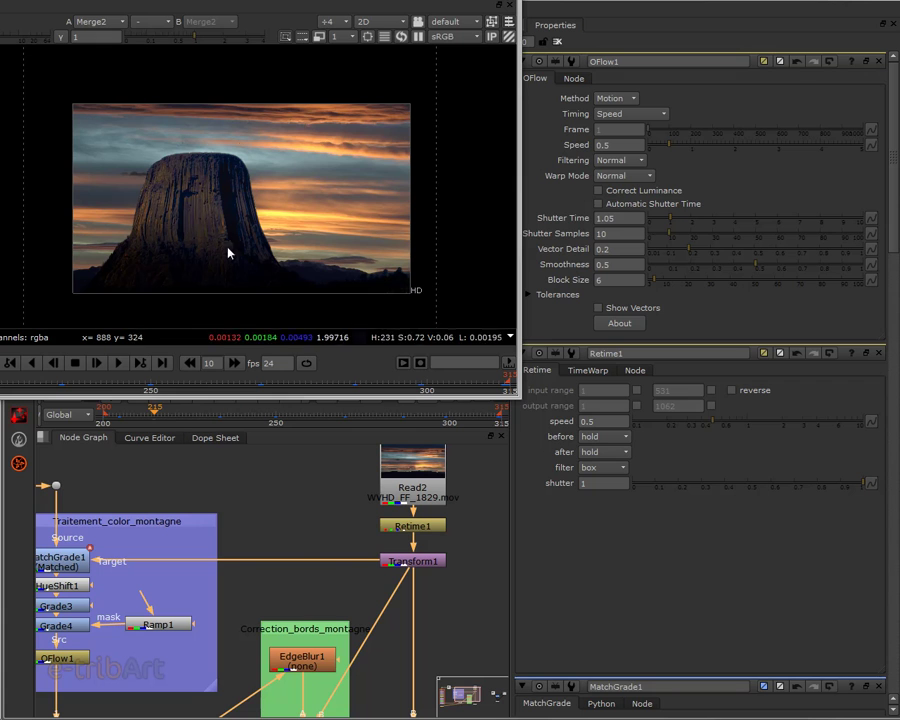
{"action": "middle_click_drag", "start_coordinate": [311, 566], "coordinate": [330, 526]}
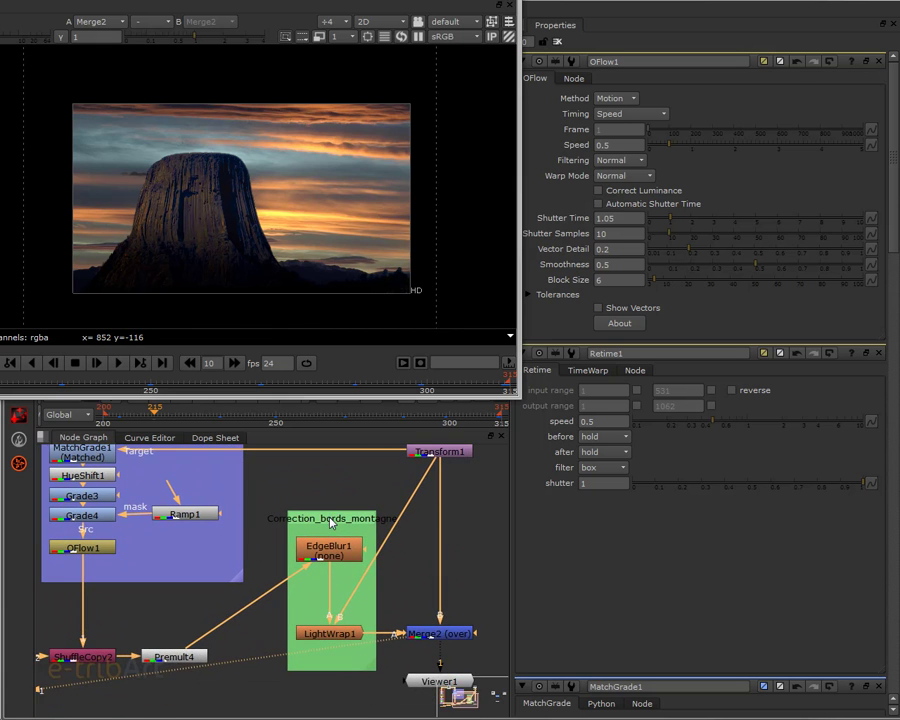